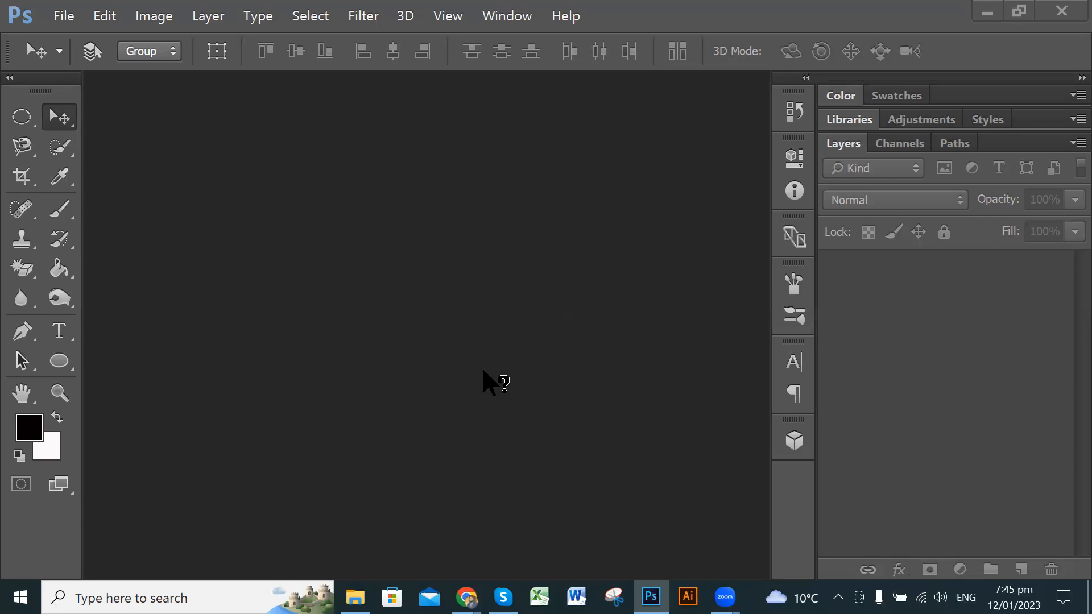
- Create a new document with the Instagram Post size preset, 1080 by 1080 pixels, RGB color and a white background
click(64, 18)
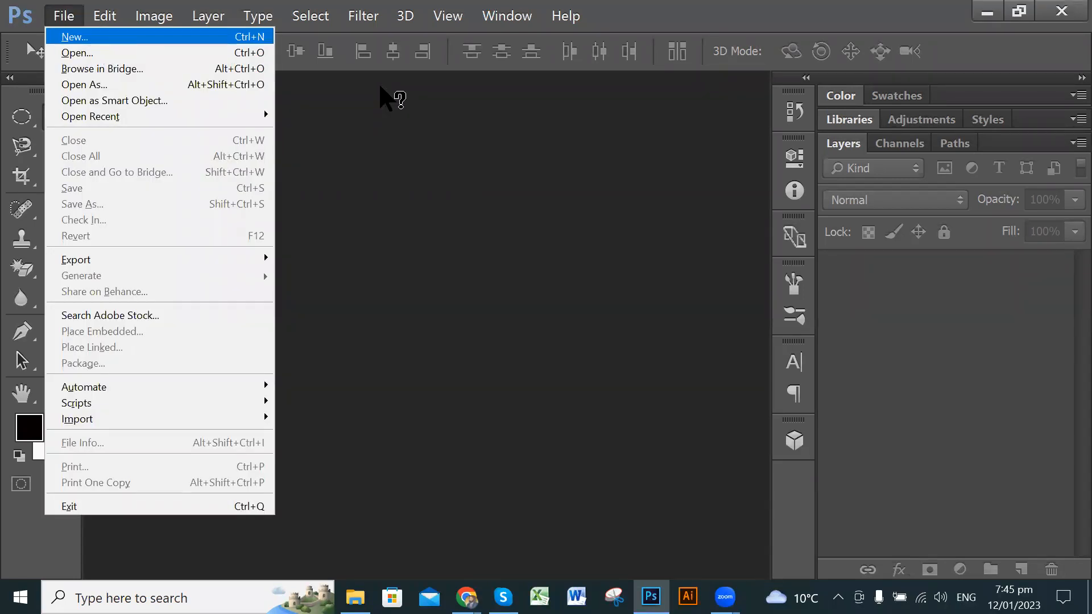
click(64, 17)
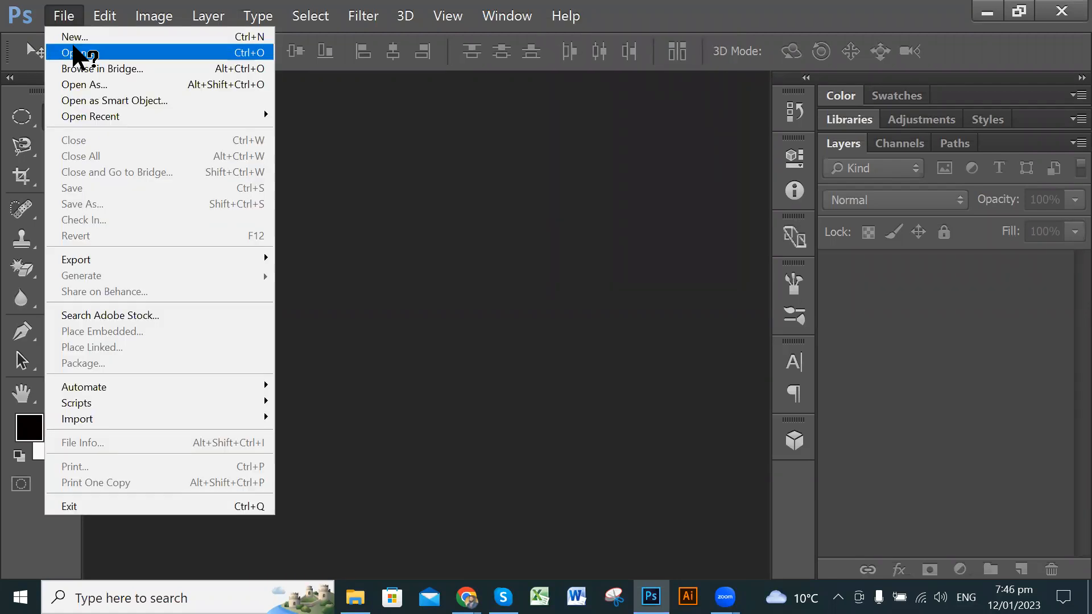
click(82, 35)
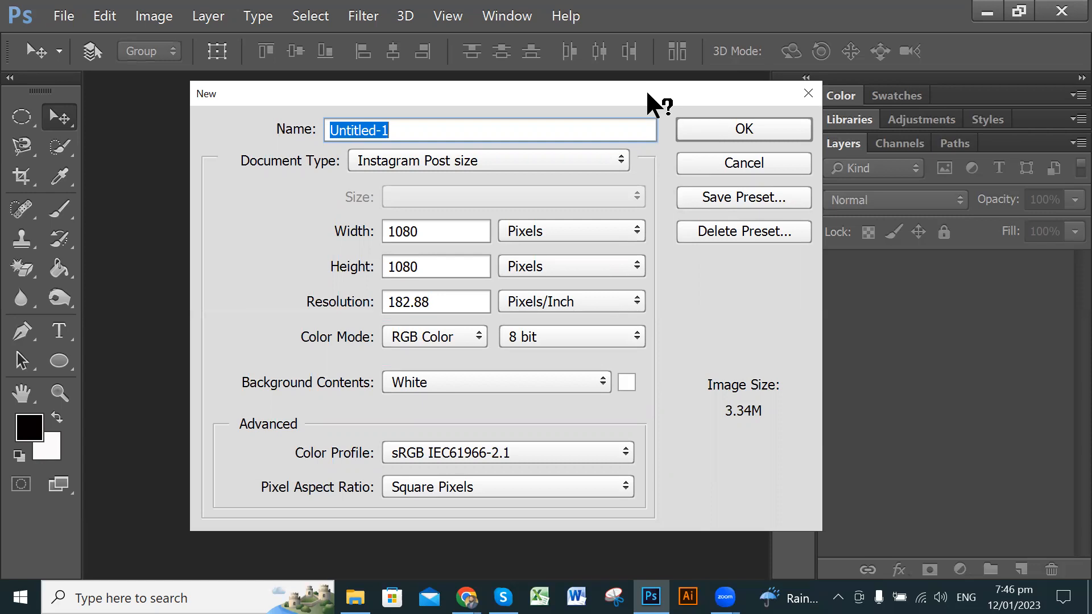
drag(648, 93, 639, 94)
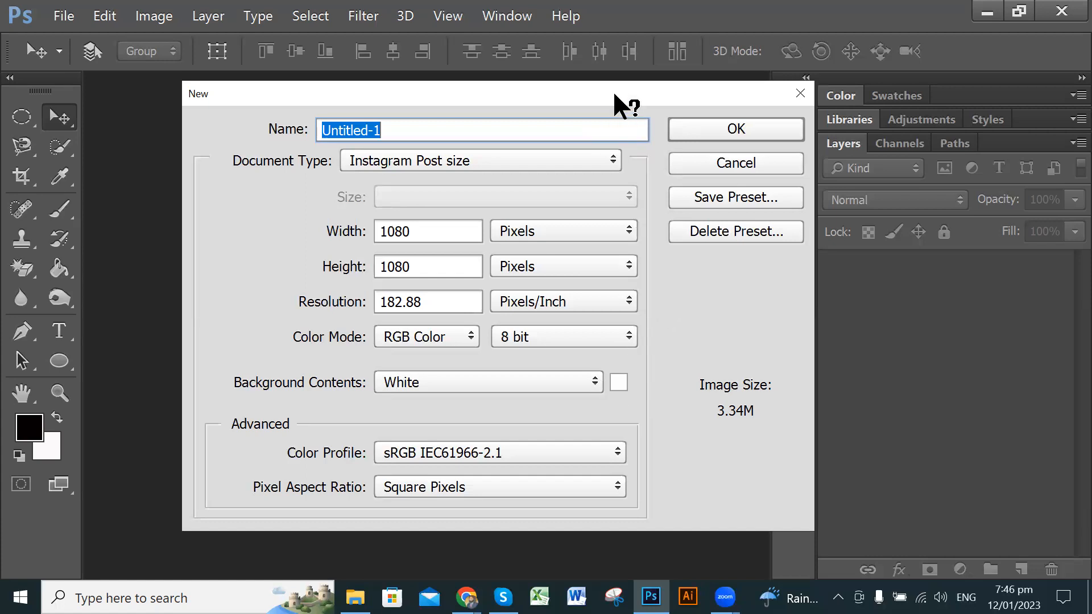
drag(615, 94, 610, 86)
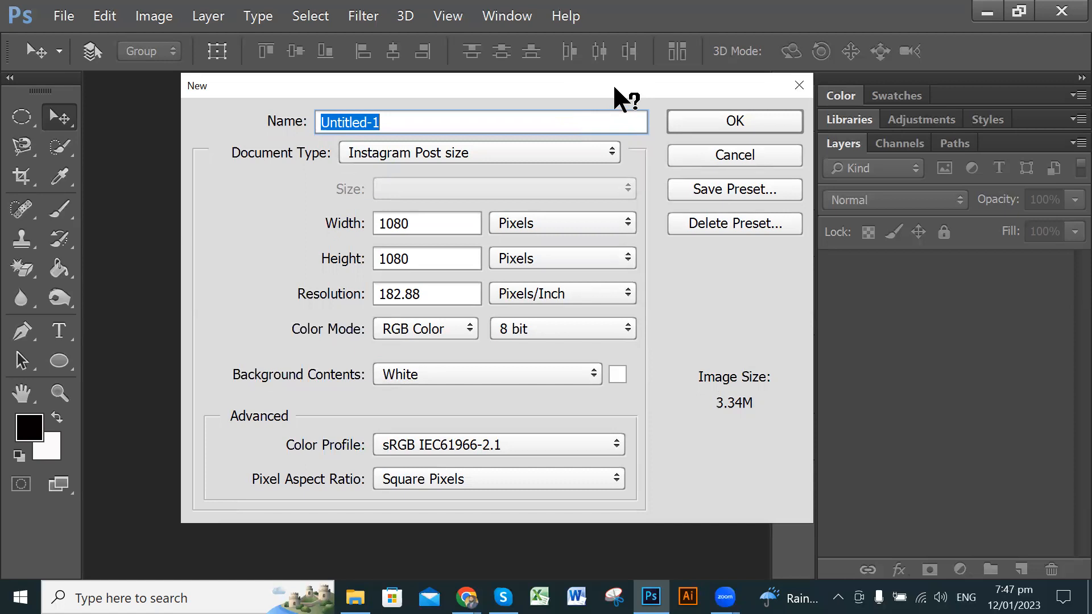
drag(613, 83, 580, 90)
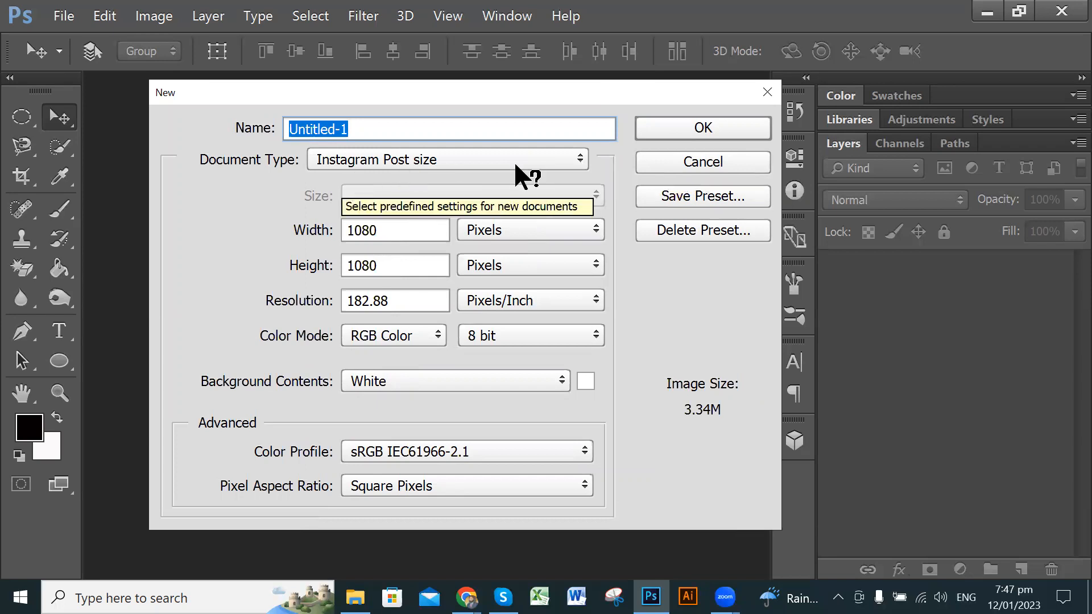
click(561, 155)
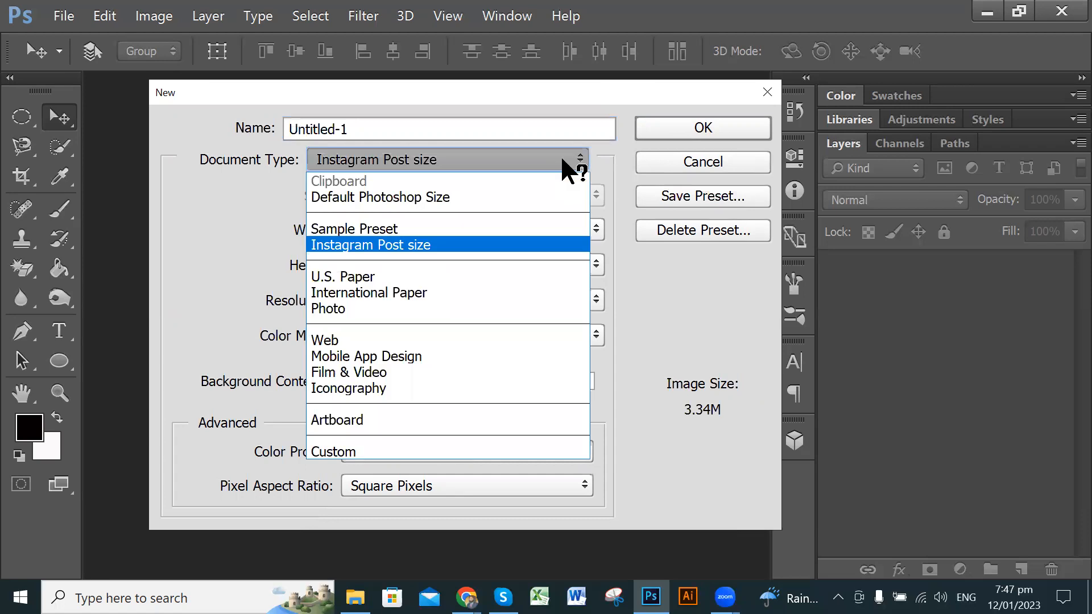
click(449, 243)
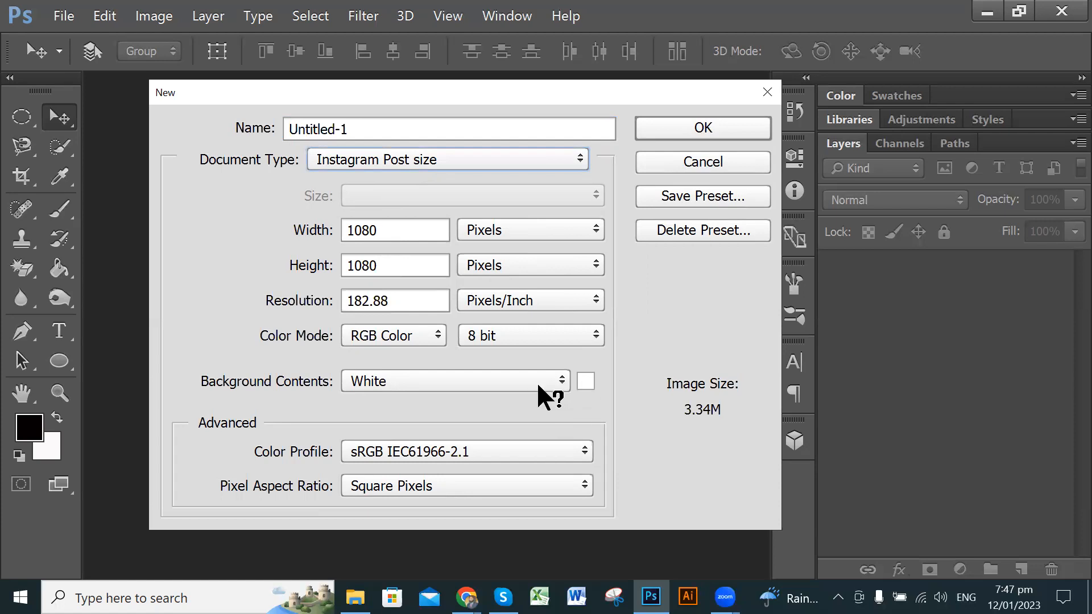
click(586, 382)
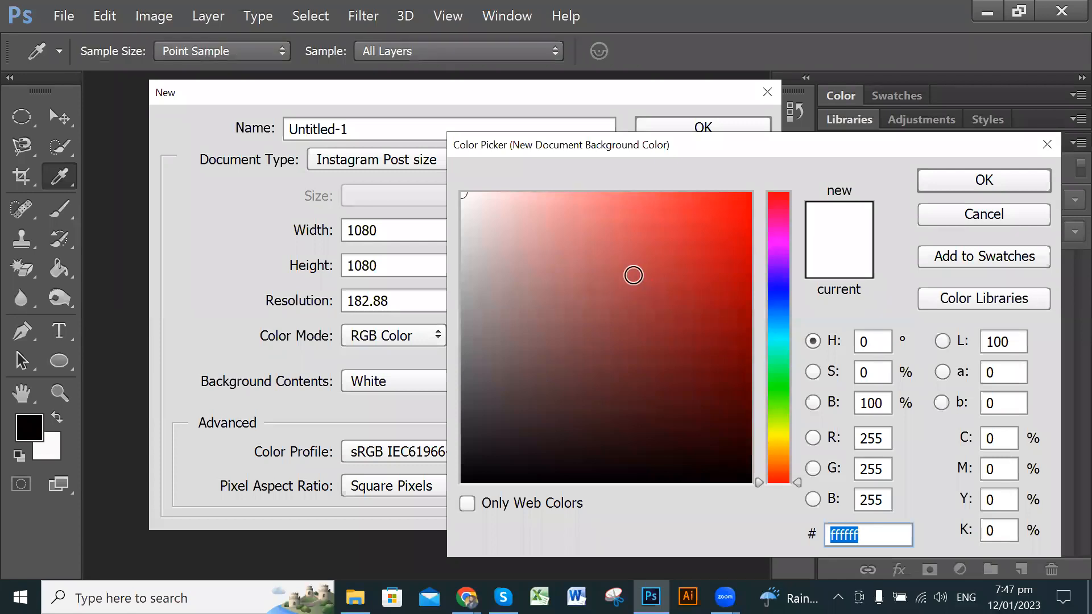
click(1049, 150)
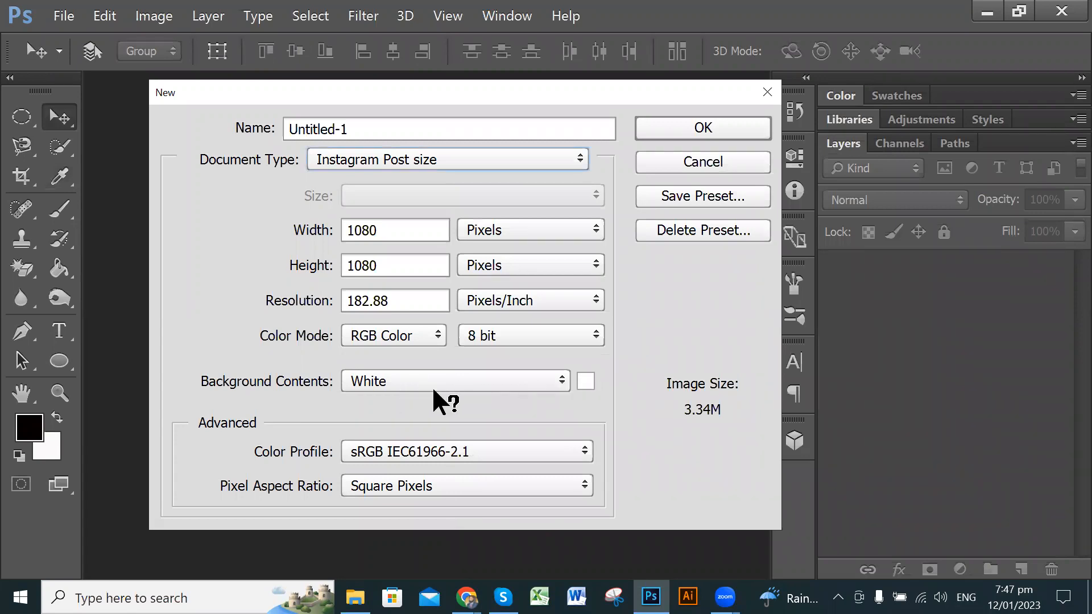
click(699, 122)
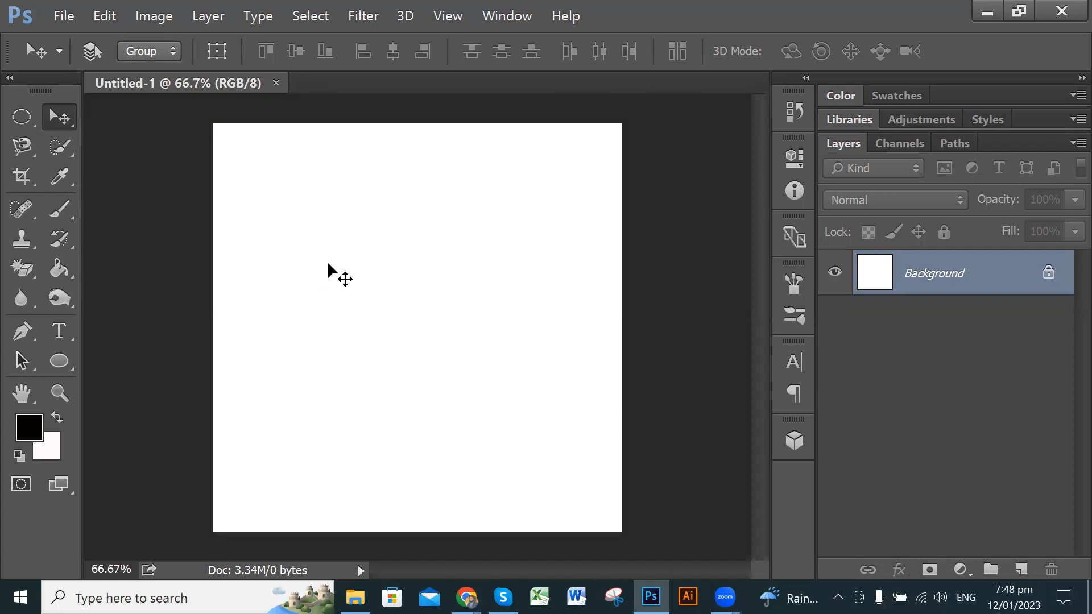
- Draw a rectangle shape about 836 by 839 px in the middle of the canvas with the Rectangle Tool
click(59, 364)
right_click(60, 367)
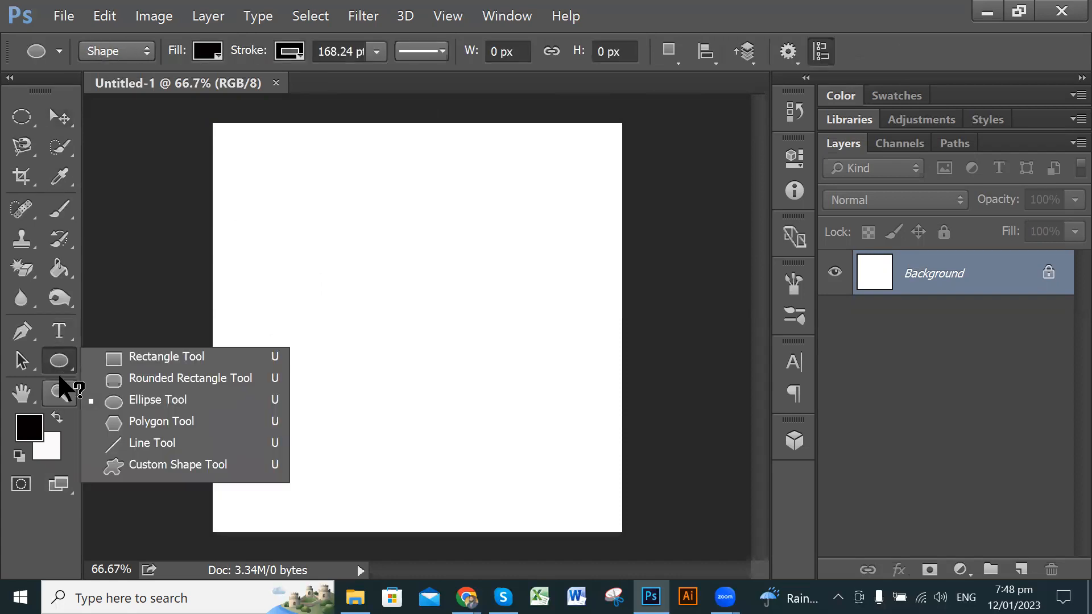
click(691, 4)
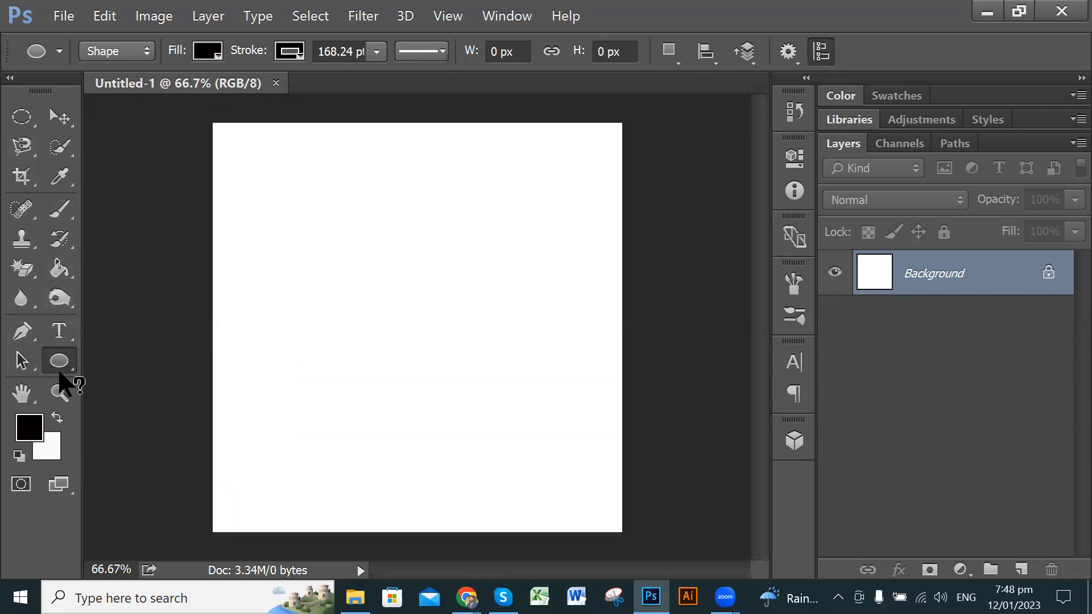
click(58, 362)
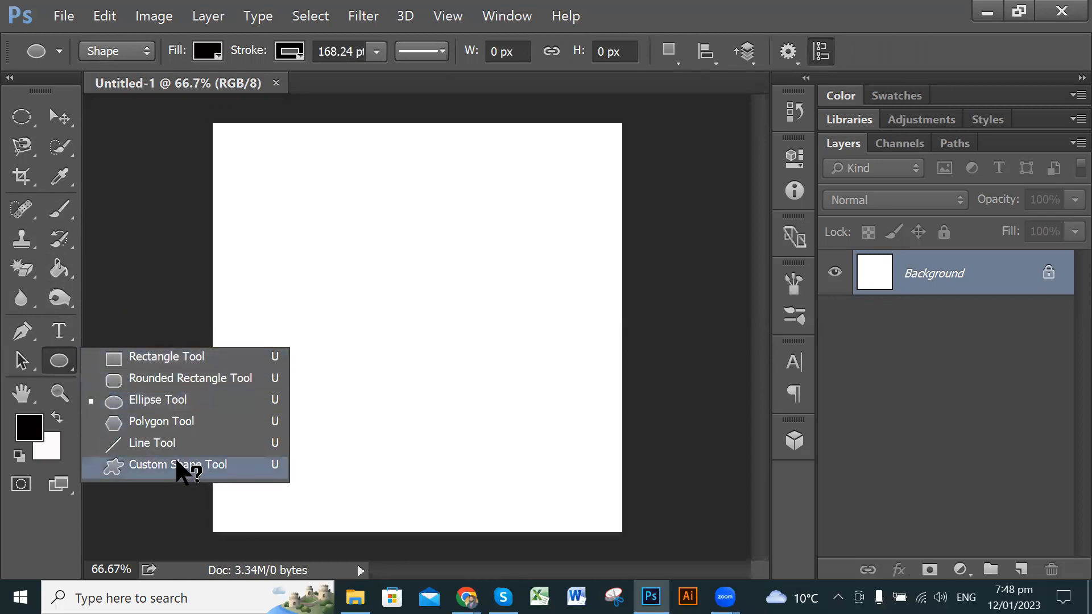
click(204, 358)
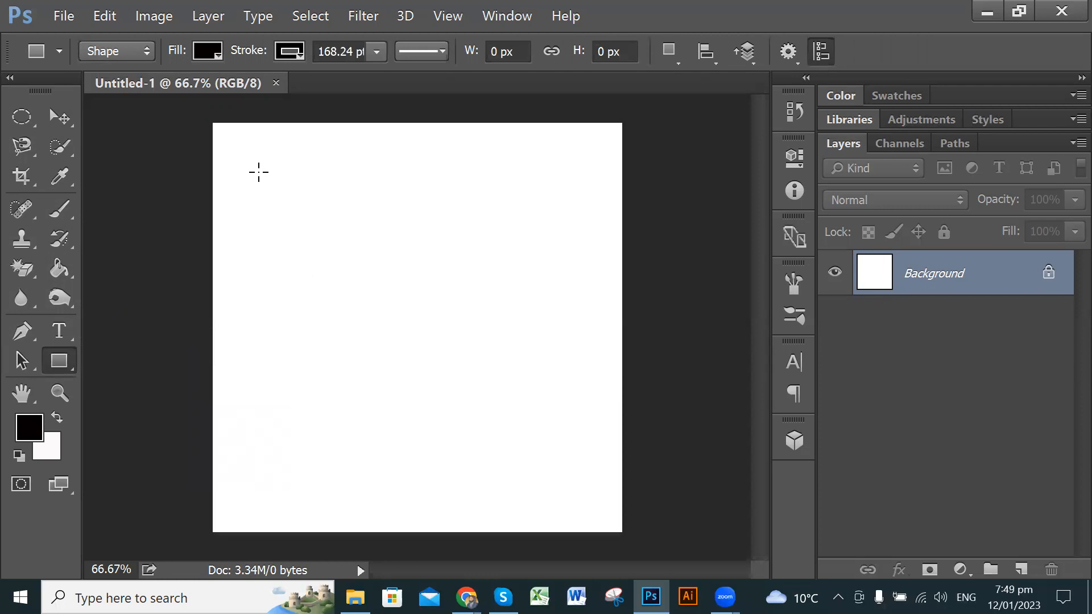
drag(285, 241, 575, 490)
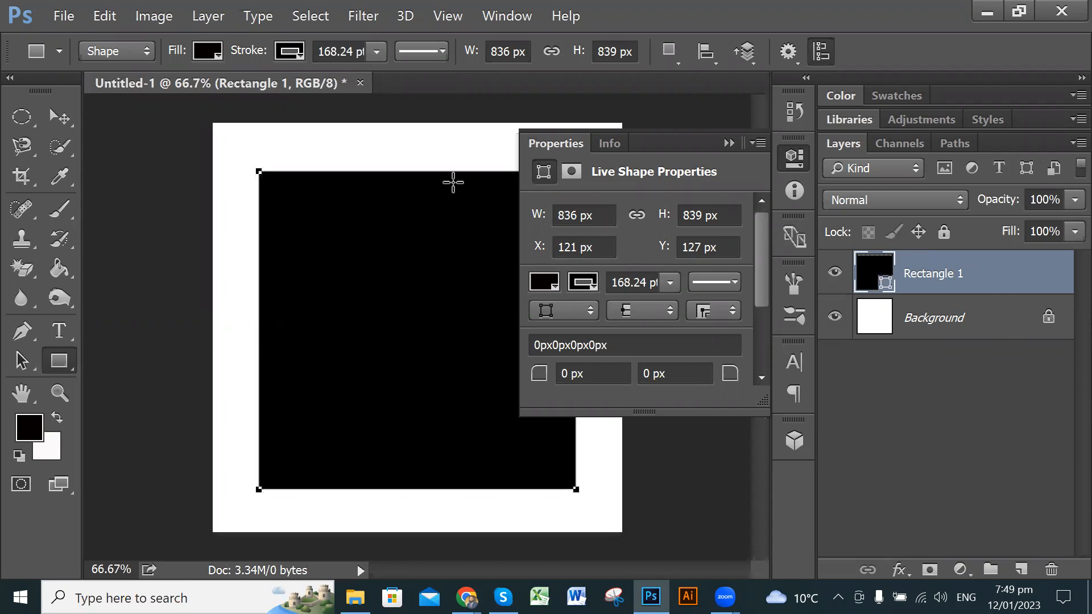
- Try to fill the rectangle shape with light gray, followed by a black-to-white linear gradient at 90 degrees
click(545, 283)
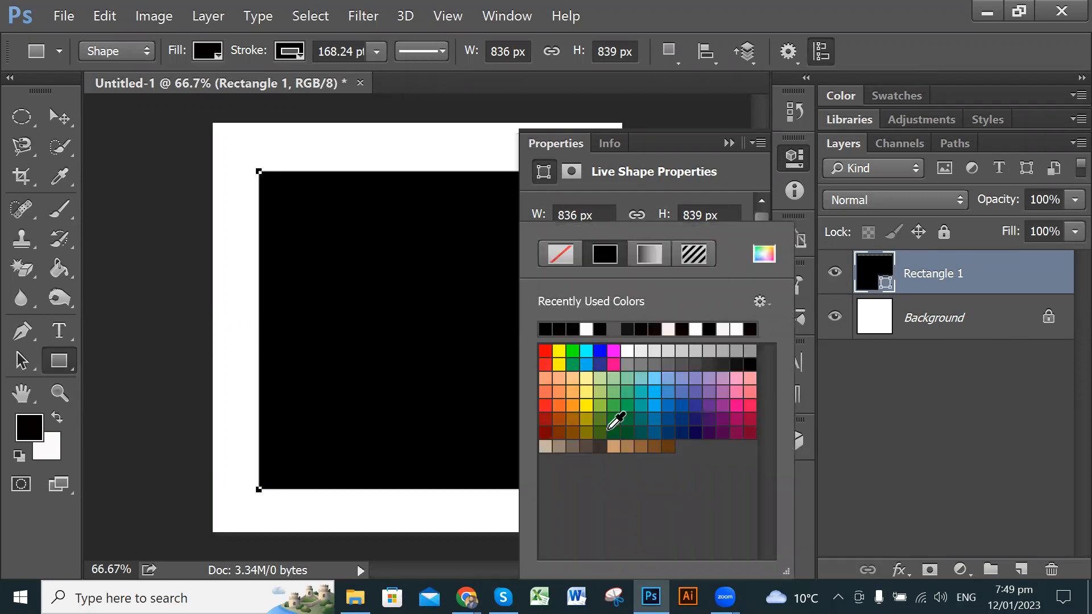
click(653, 348)
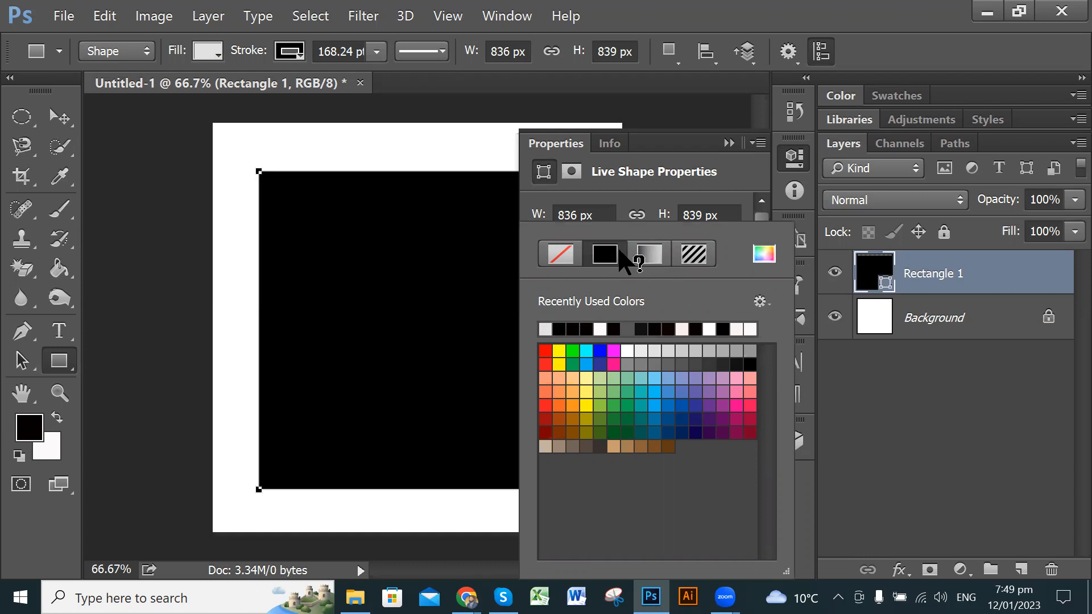
click(653, 256)
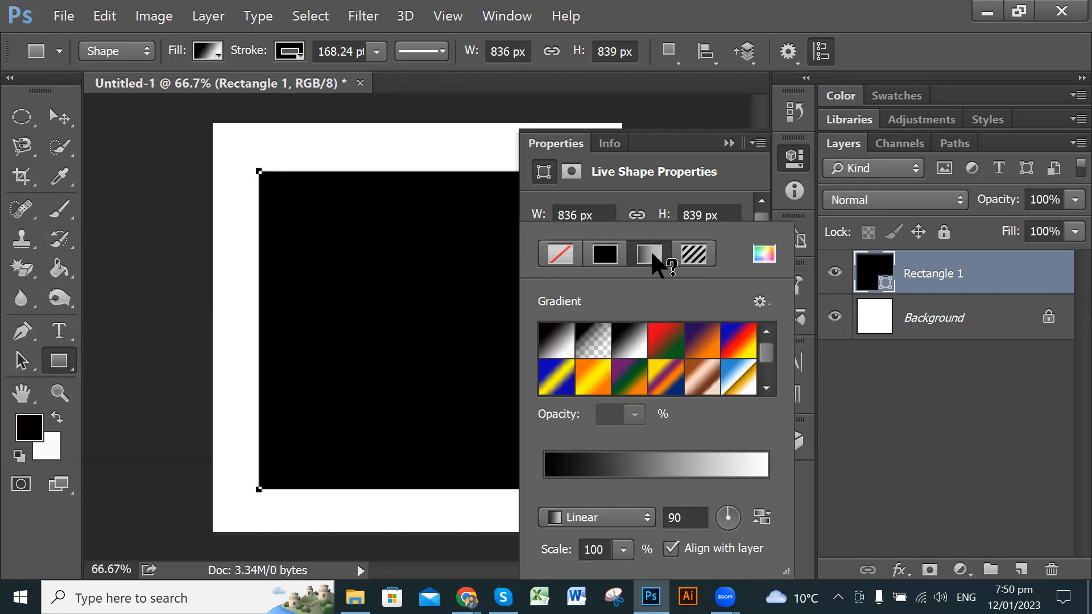
scroll(703, 370, down, 1)
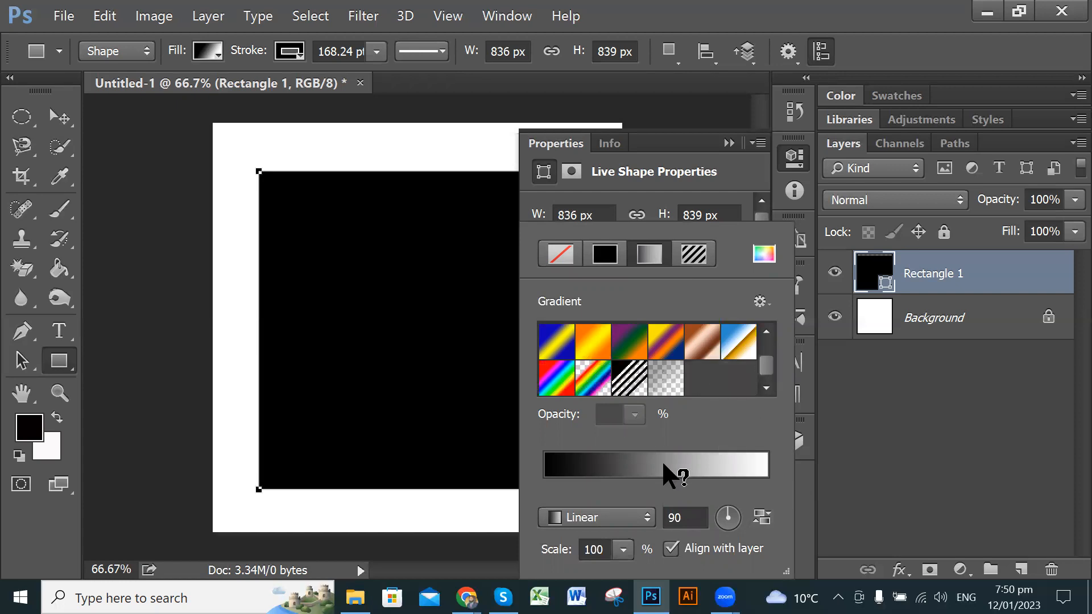
click(685, 464)
mouse_move(344, 391)
mouse_down()
mouse_move(361, 391)
mouse_move(327, 391)
mouse_up()
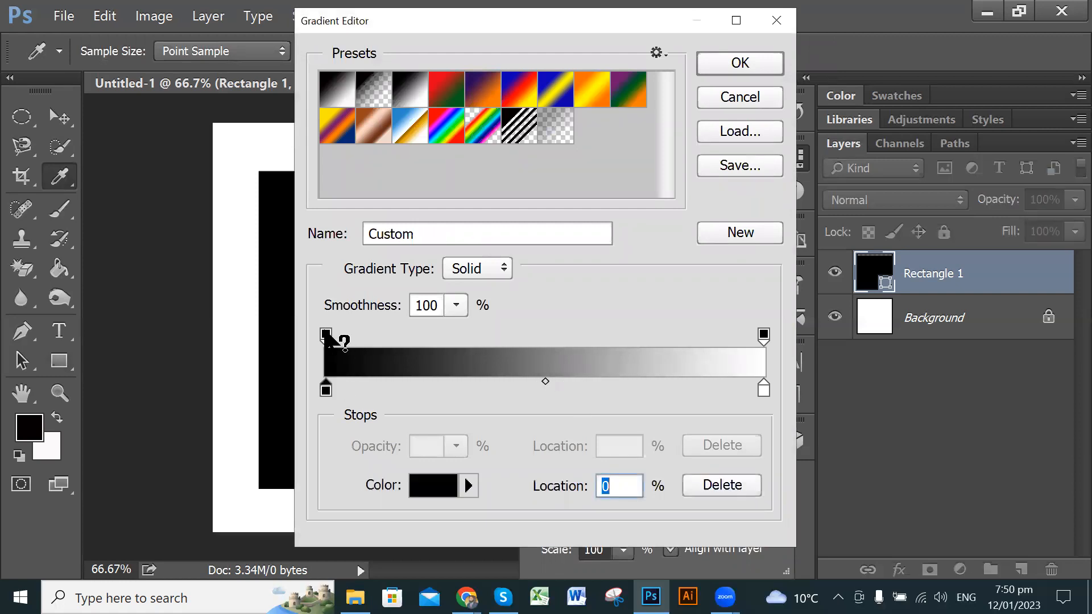
drag(373, 340, 327, 339)
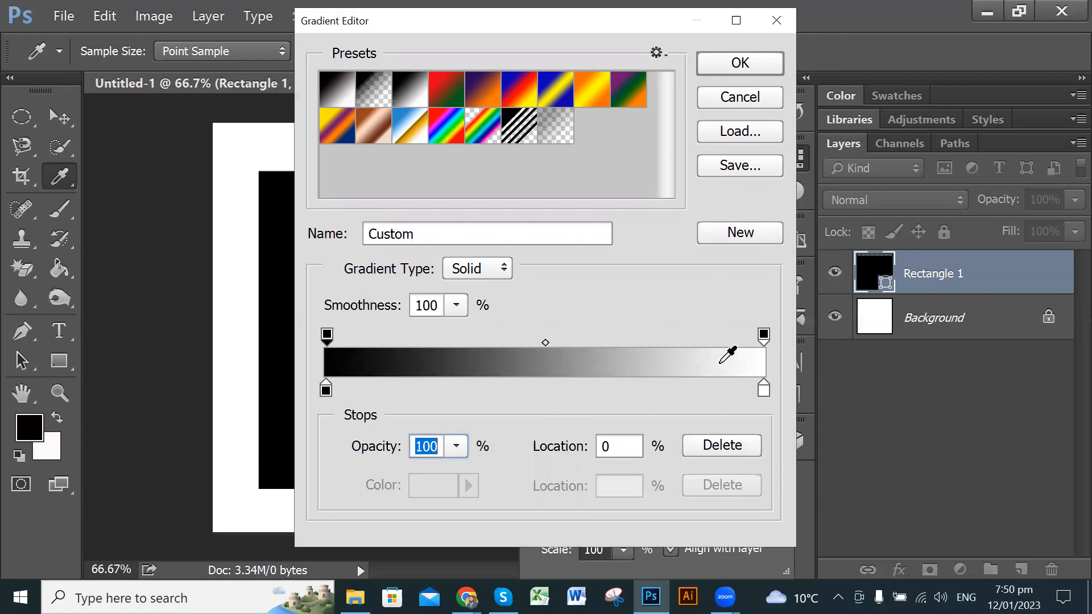
click(716, 59)
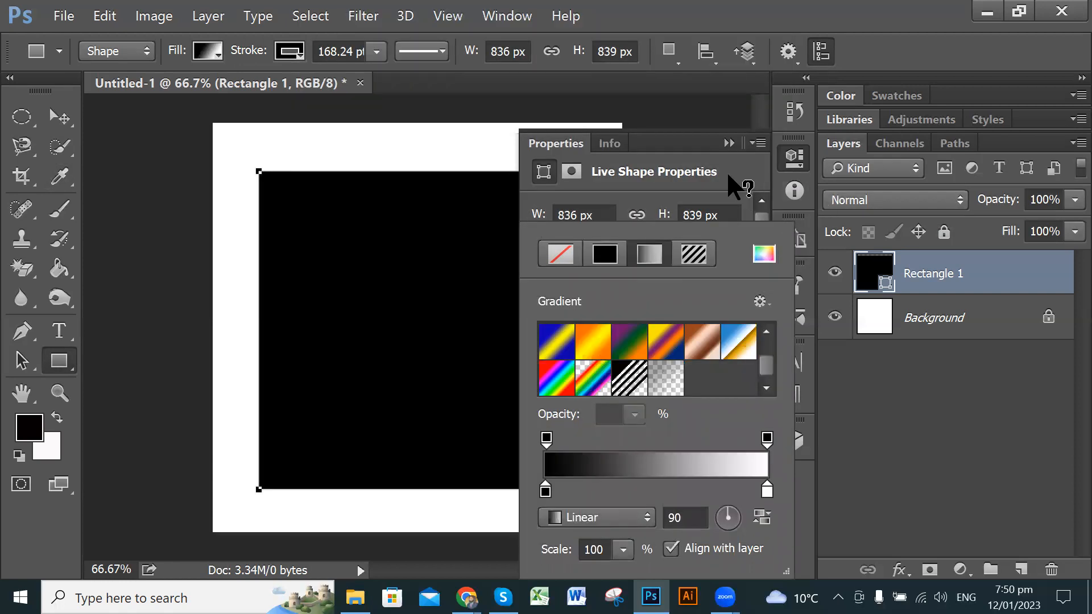
click(729, 143)
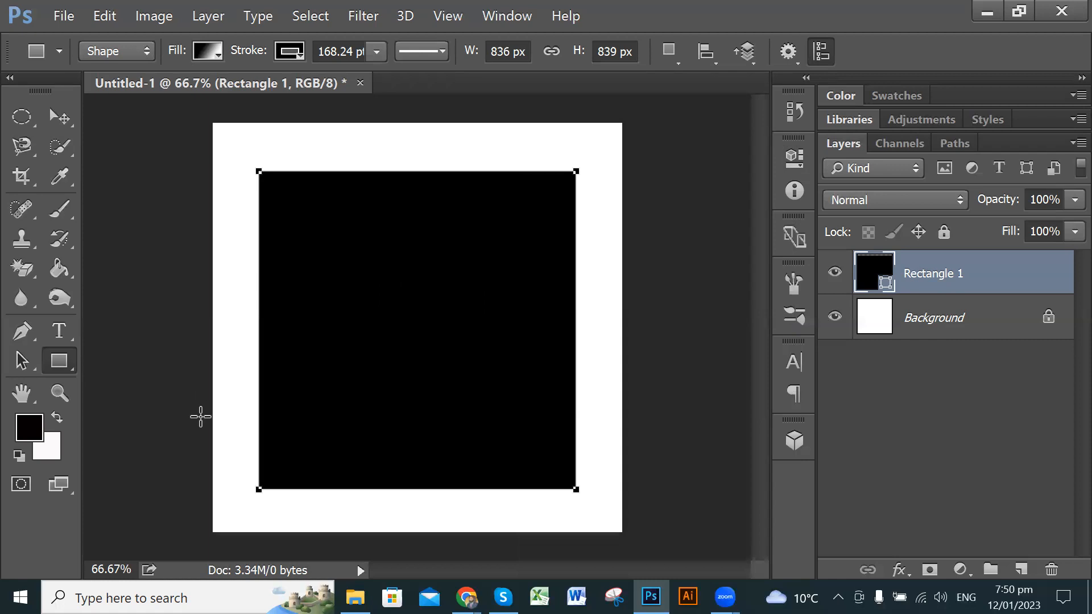
right_click(883, 279)
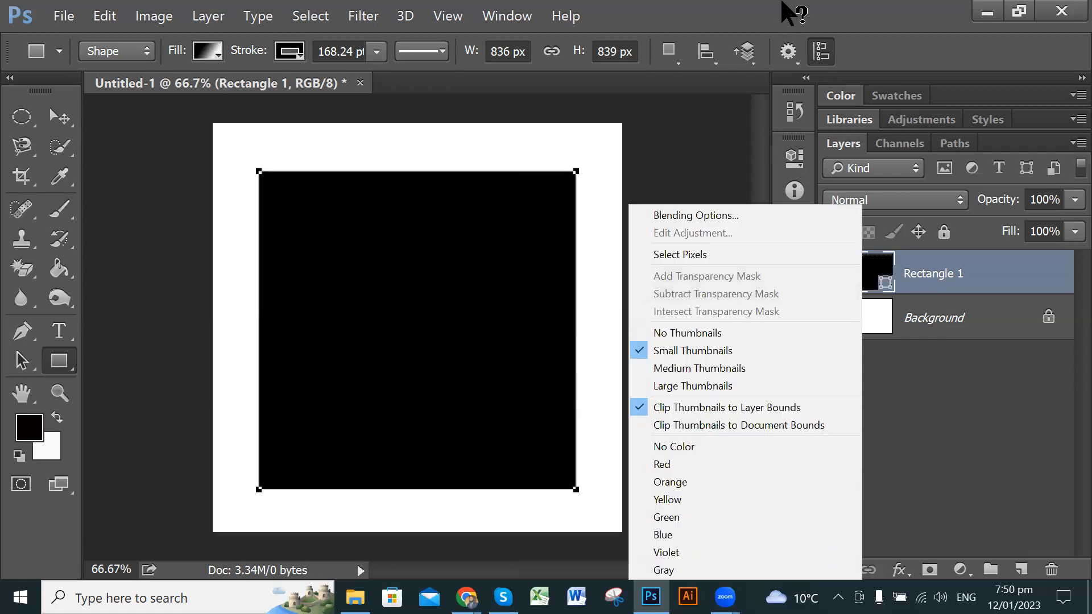
click(432, 313)
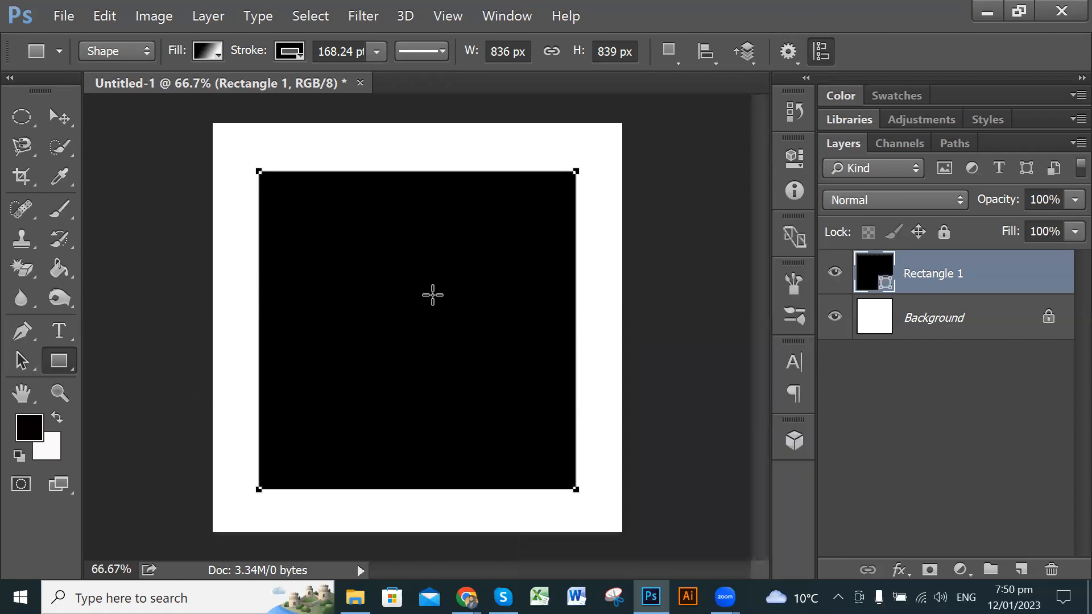
- Set the foreground color to the light gray e7e4e4
click(34, 433)
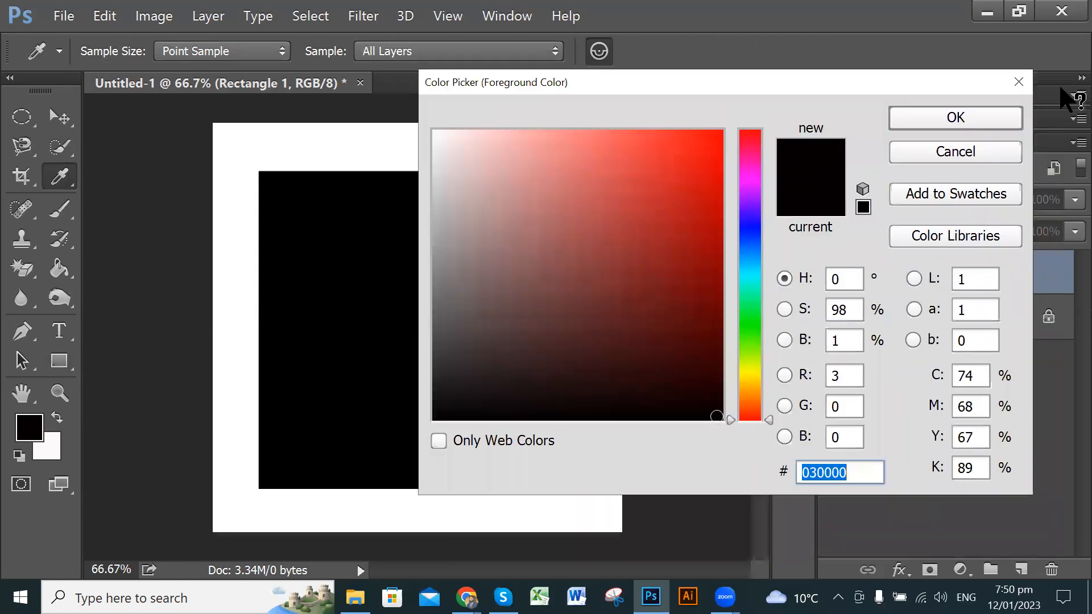
mouse_move(464, 198)
mouse_down()
mouse_move(575, 270)
mouse_move(617, 345)
mouse_move(515, 376)
mouse_move(459, 371)
mouse_move(483, 359)
mouse_move(500, 376)
mouse_up()
click(468, 146)
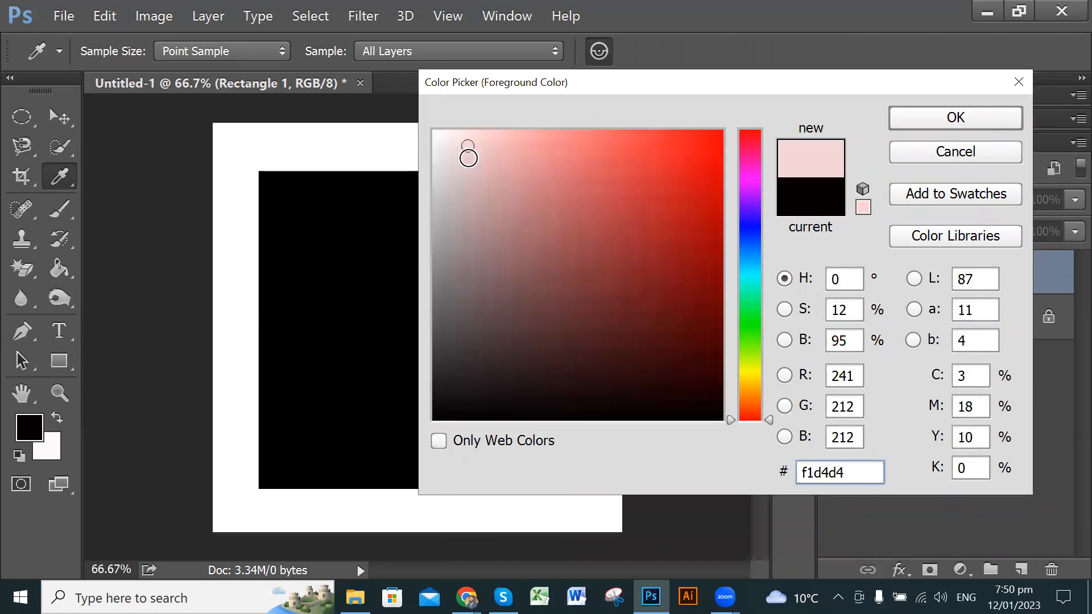
click(449, 167)
click(436, 157)
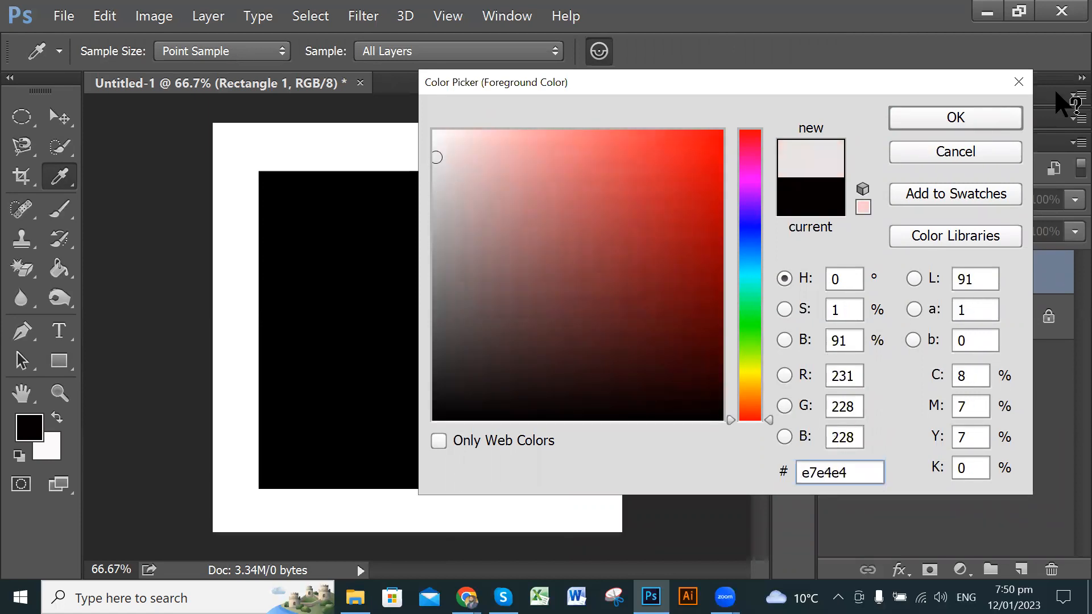
click(916, 112)
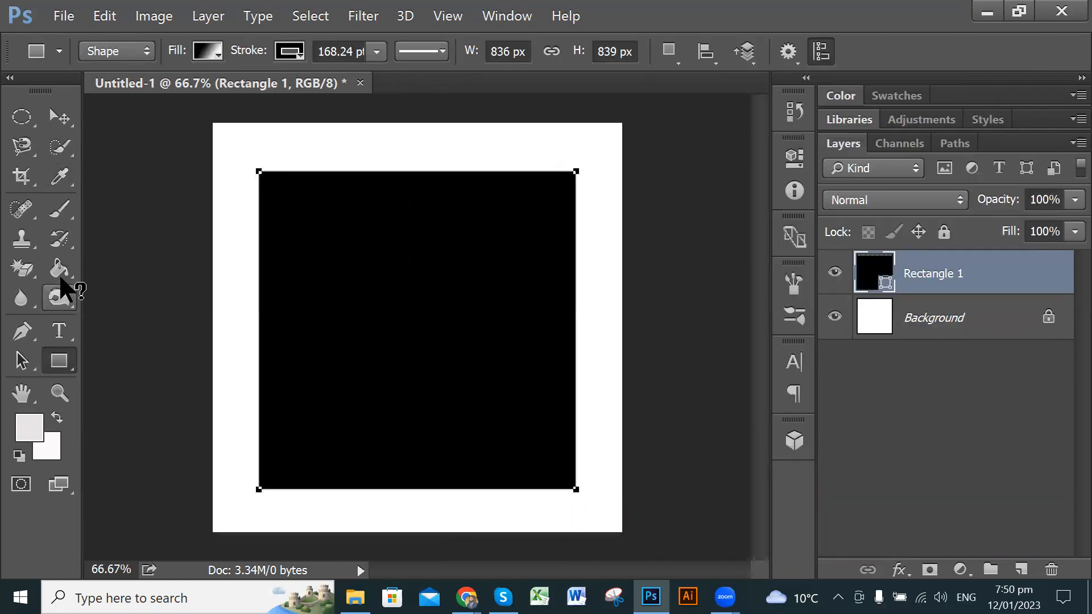
- Rasterize the rectangle shape and fill it with the foreground color using the Paint Bucket
click(59, 270)
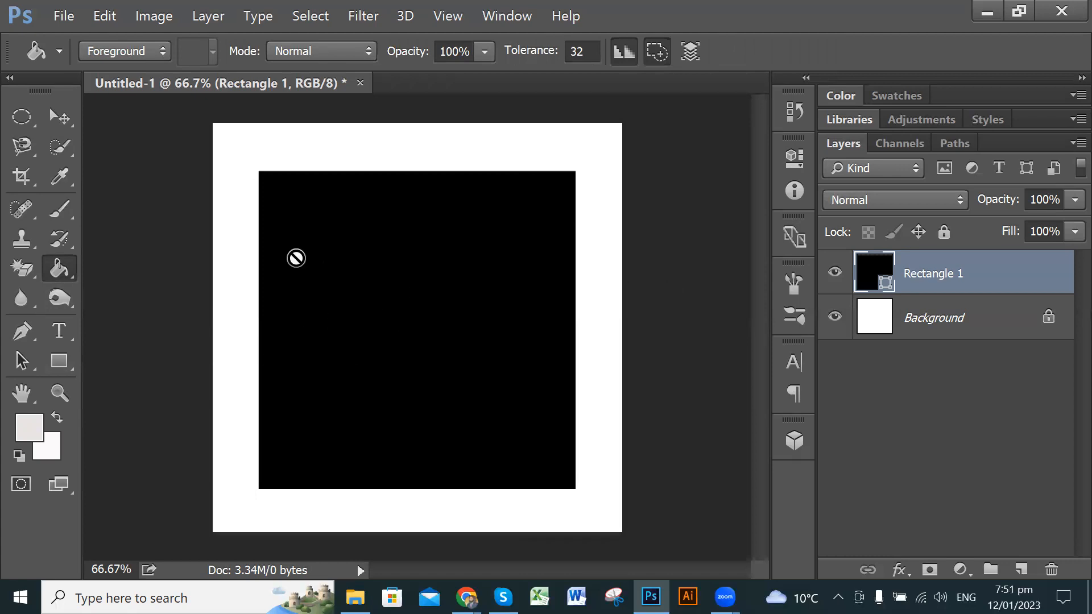
click(410, 292)
key(Escape)
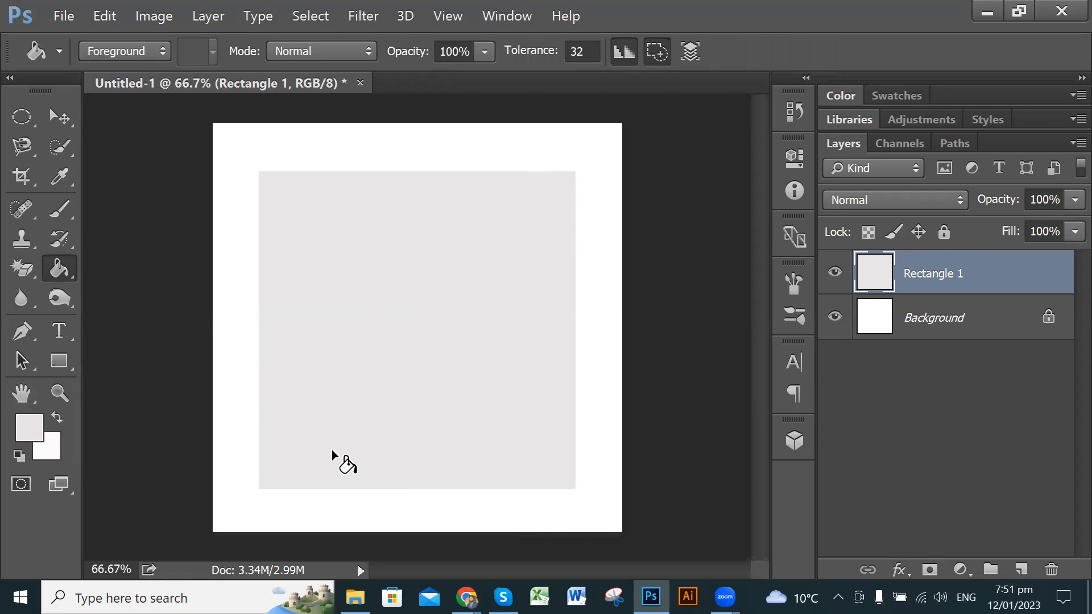
- Move the light gray rectangle toward the canvas's upper-left corner and scale it to about 120.45% width and 107.27% height
click(60, 117)
drag(382, 358, 399, 331)
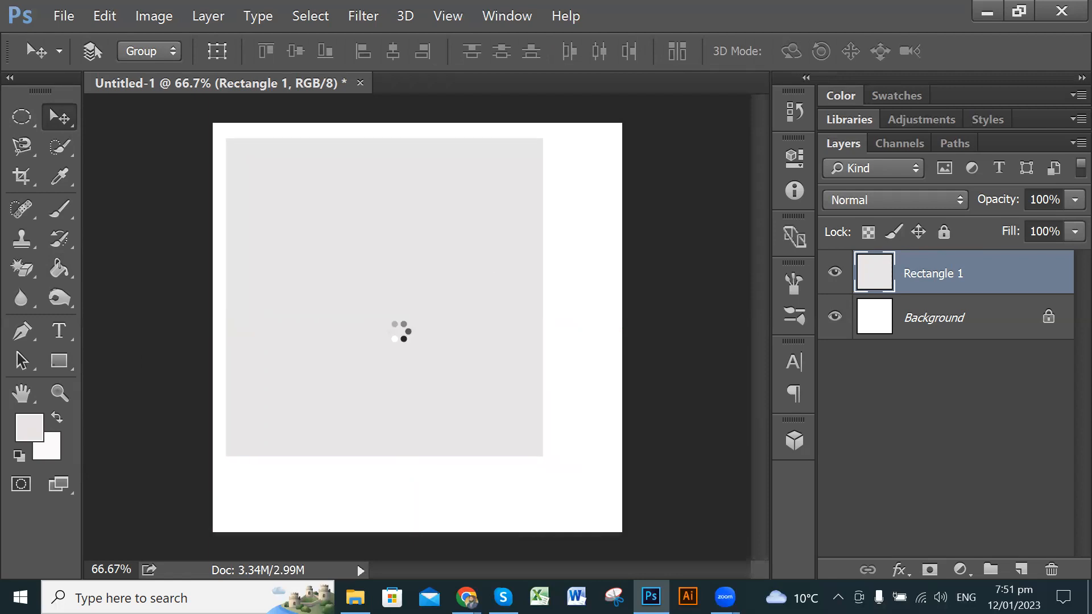
key(ctrl)
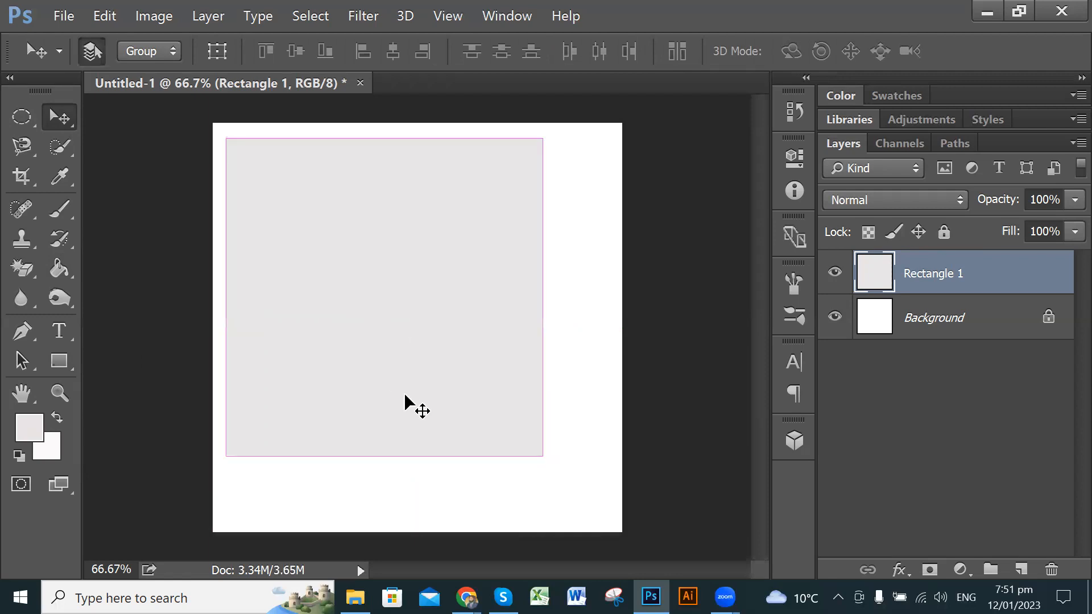
key(ctrl+t)
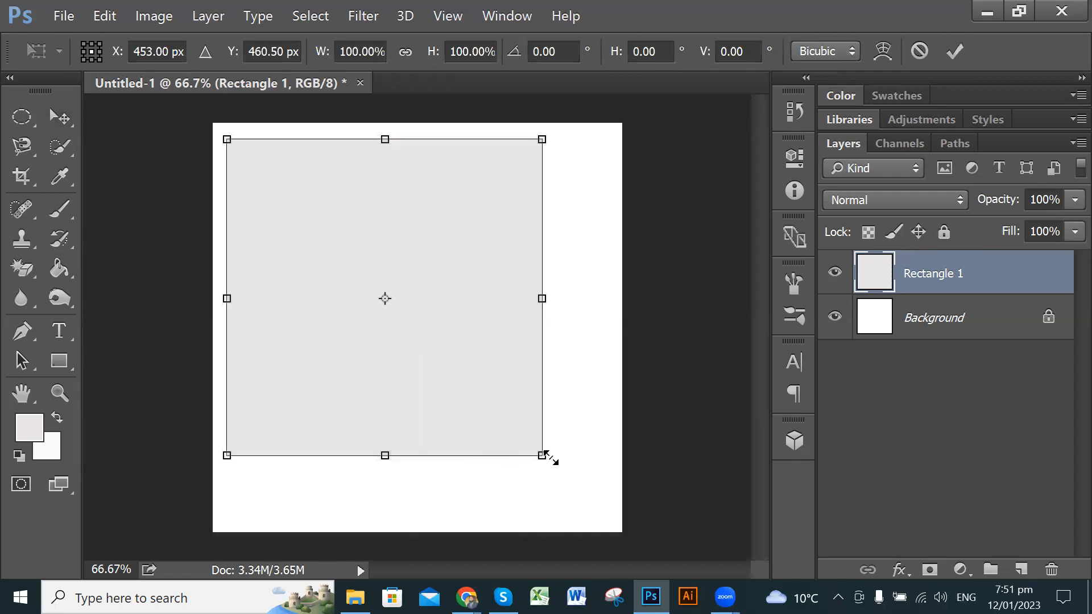
drag(578, 492, 579, 340)
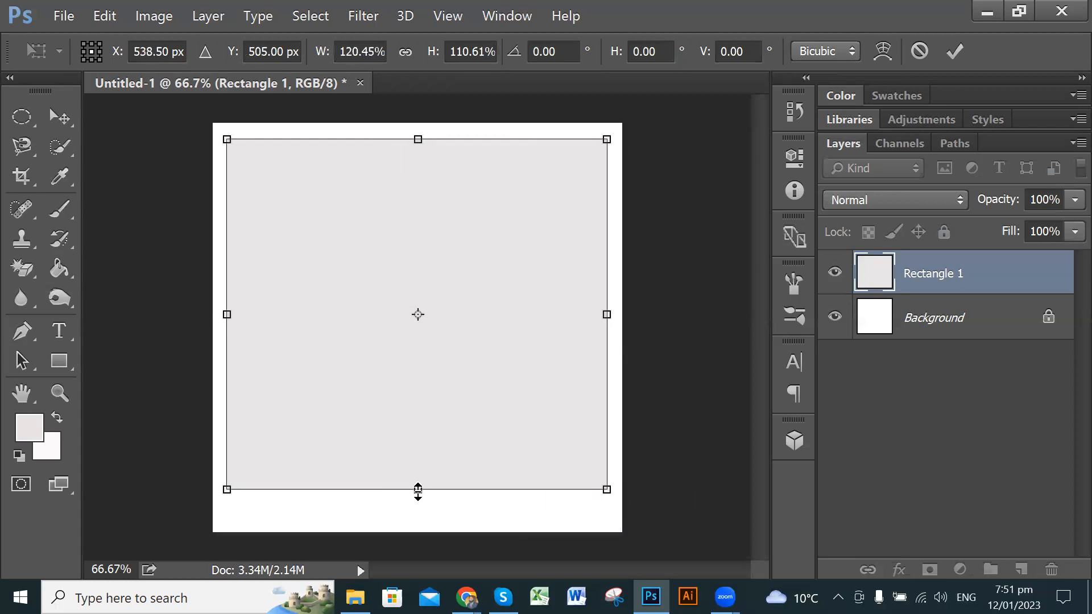
drag(418, 490, 419, 504)
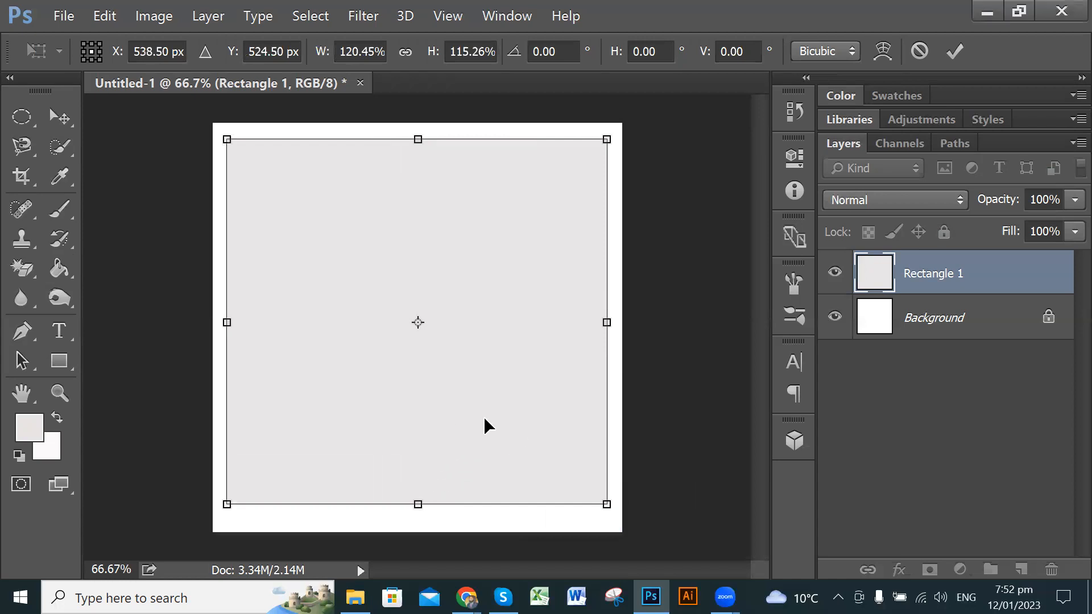
drag(418, 504, 423, 487)
drag(425, 480, 424, 479)
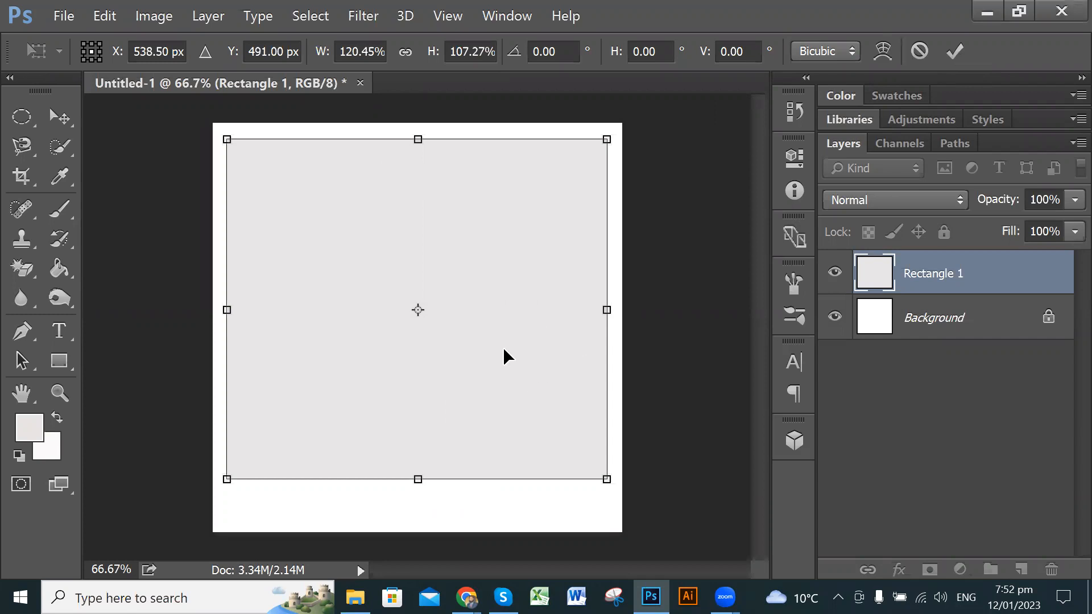
click(955, 51)
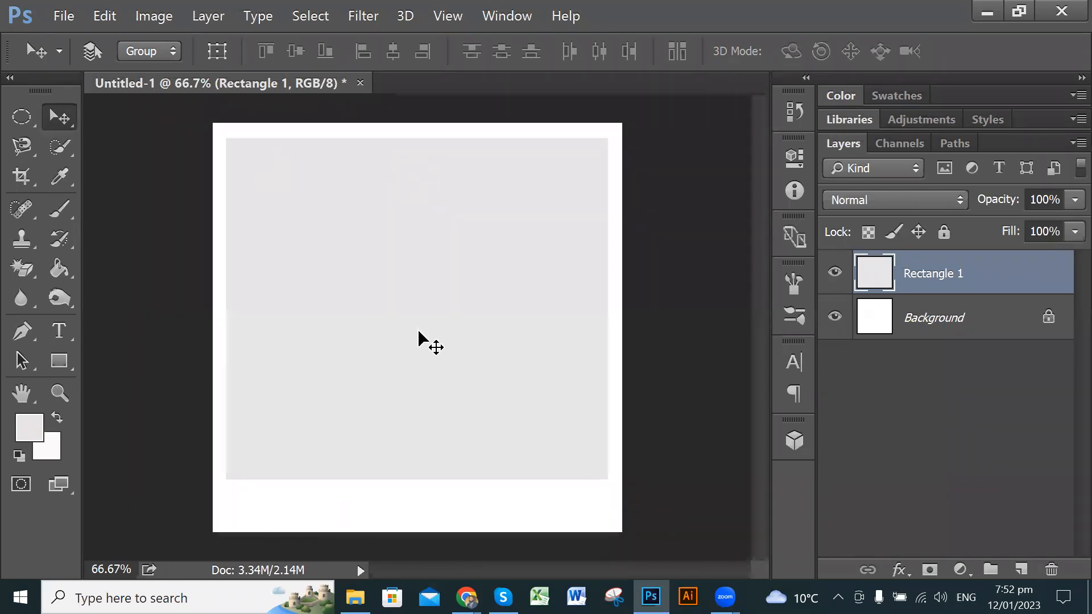
- Try a rectangle shape of about 369 by 372 px with a black-to-white gradient fill above the Background layer, and delete it
click(945, 319)
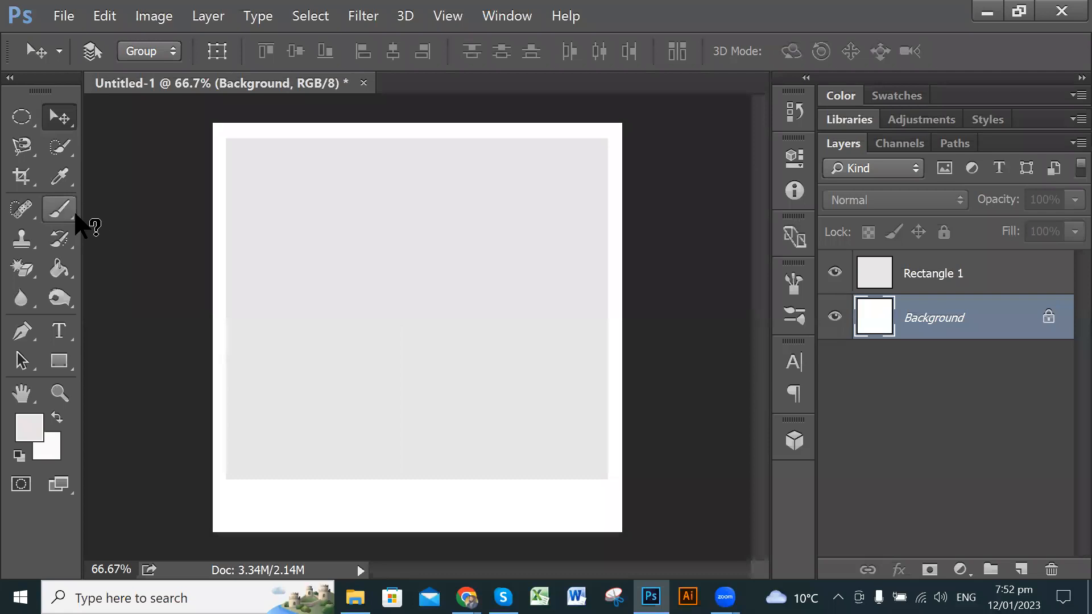
click(59, 298)
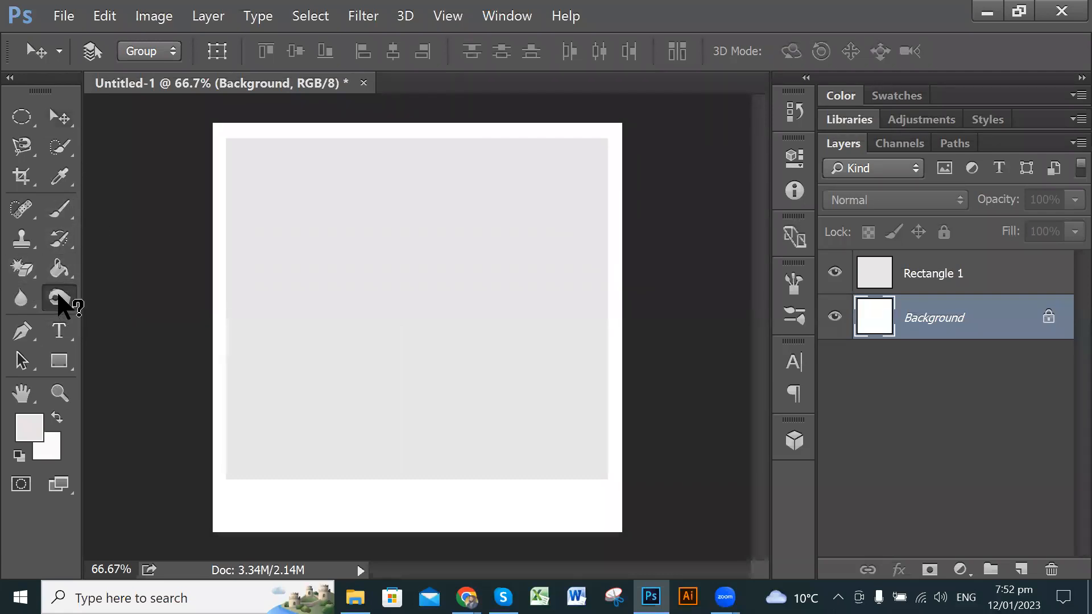
click(54, 364)
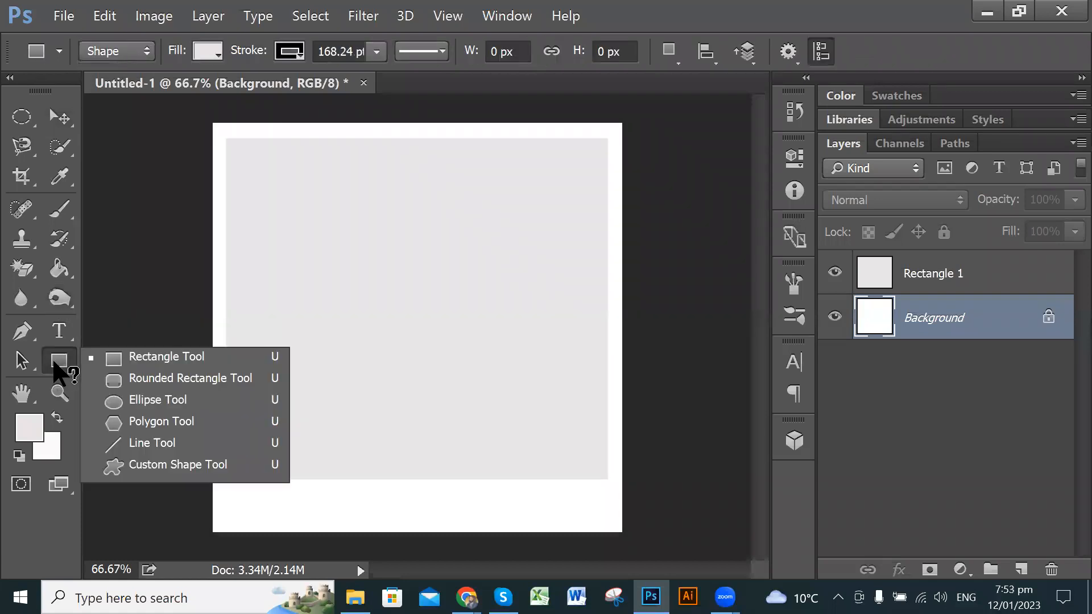
click(59, 52)
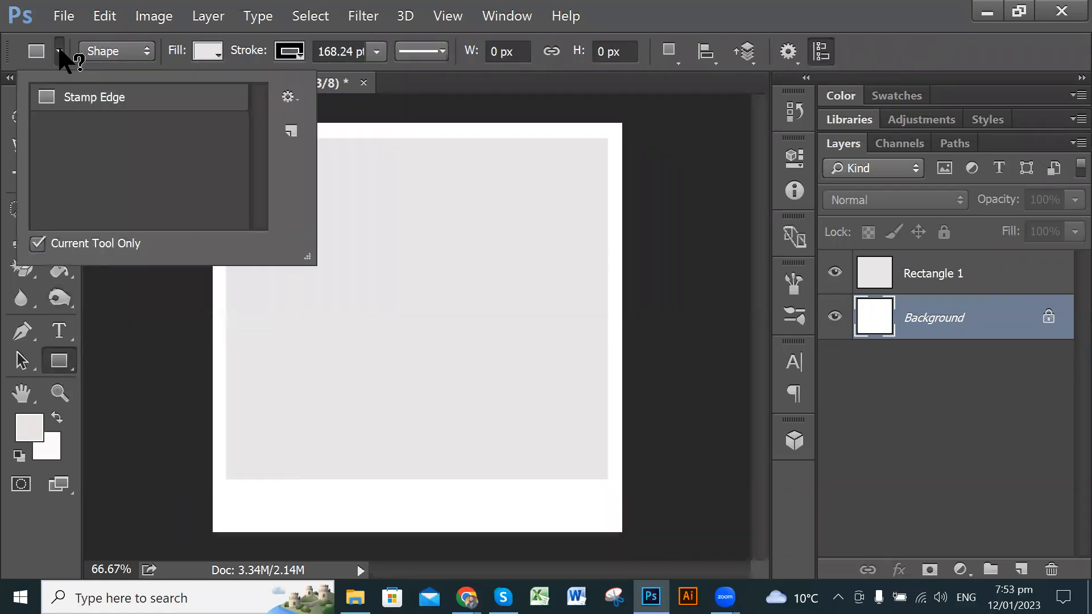
click(143, 59)
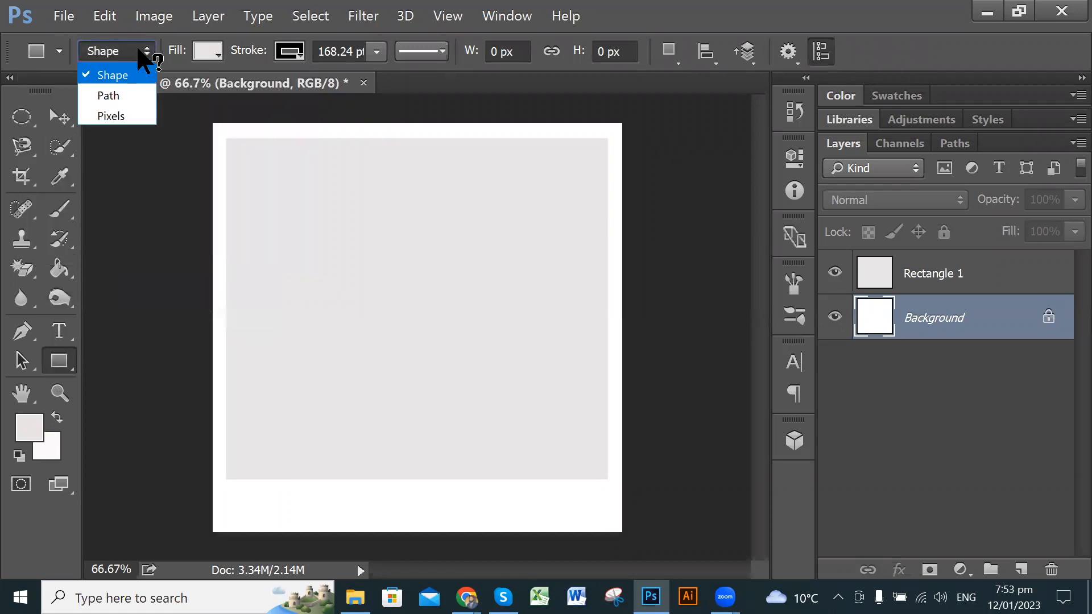
click(138, 50)
click(212, 50)
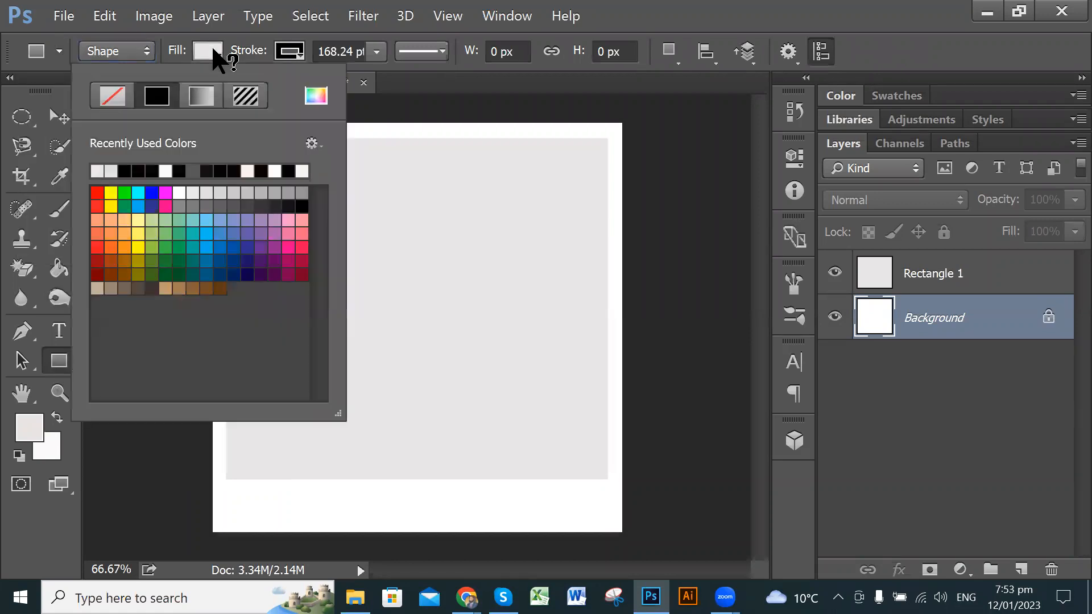
click(203, 97)
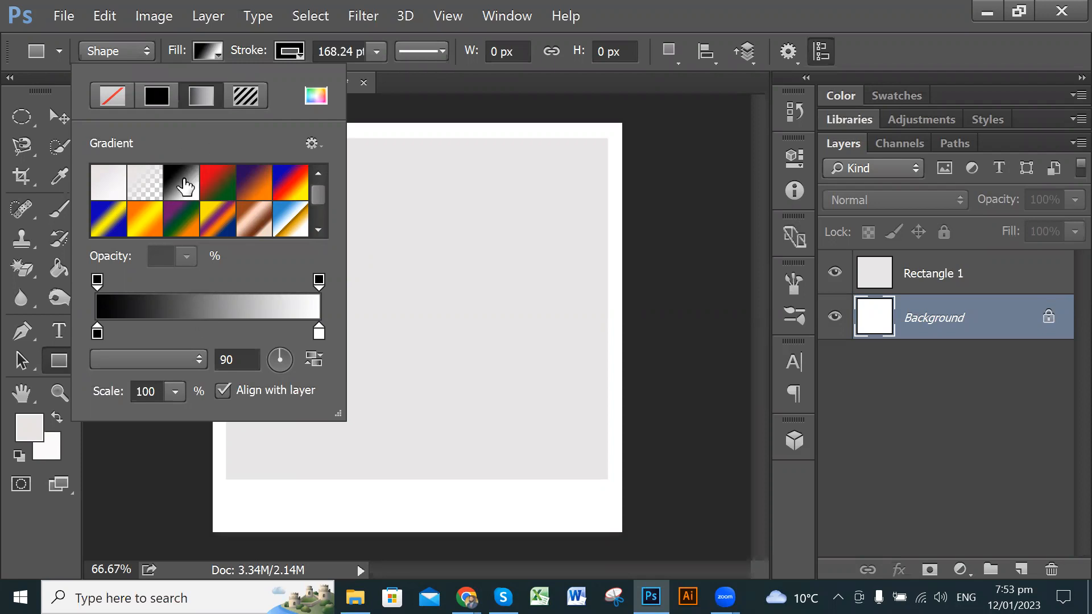
click(658, 6)
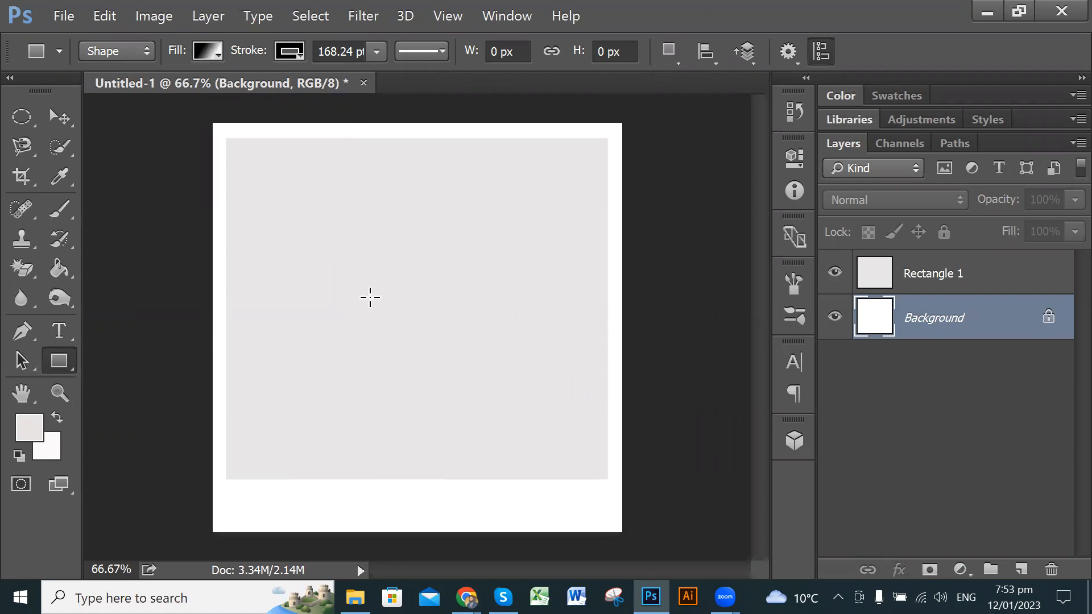
drag(312, 233, 450, 372)
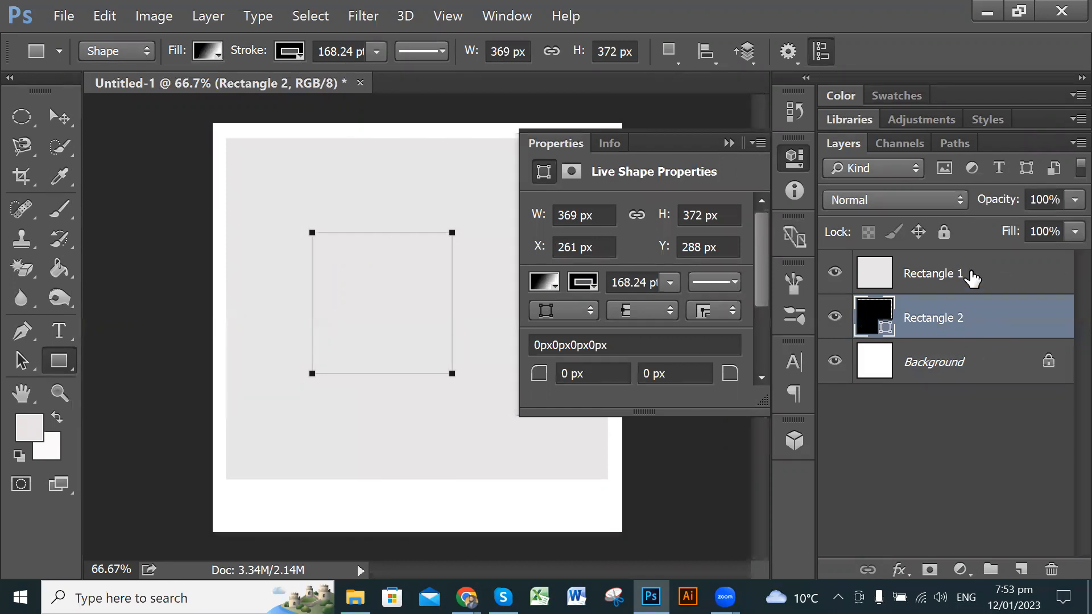
click(730, 143)
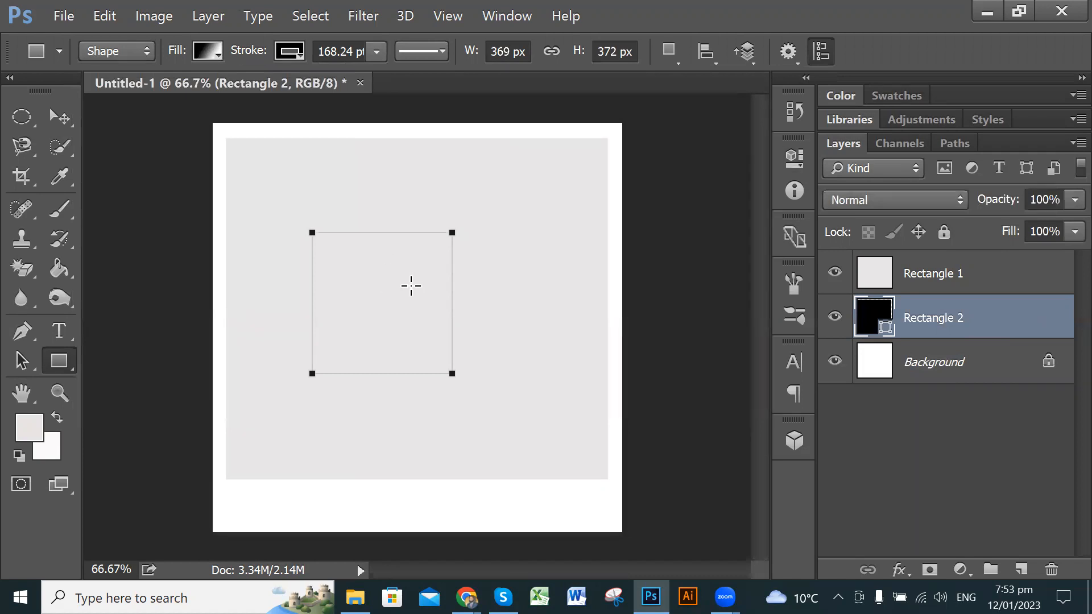
key(Delete)
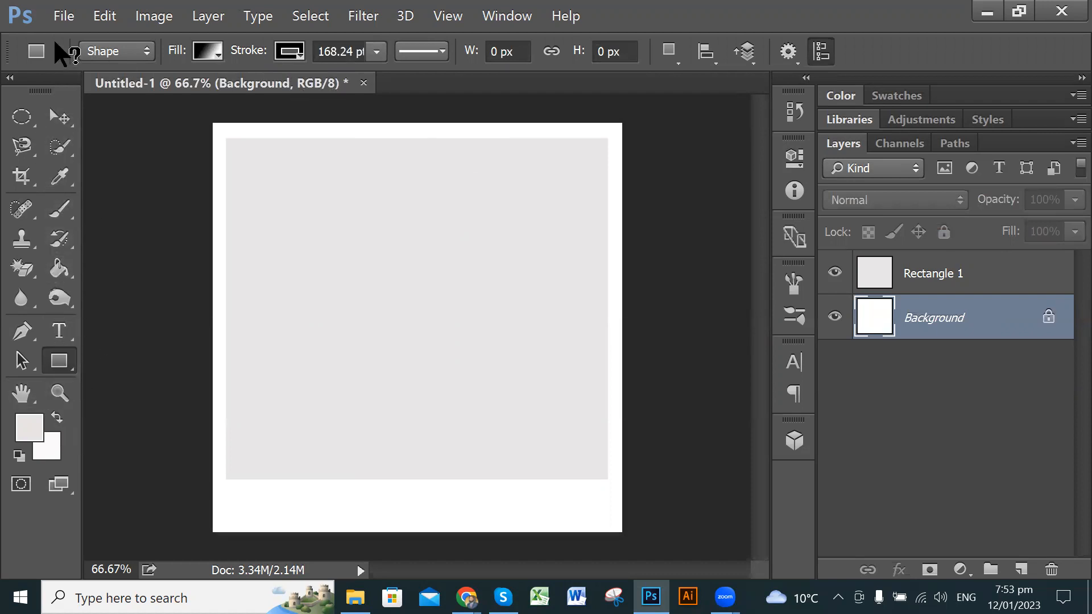
- Look through the Rectangle Tool's fill options and the variants of the shape, fill, brush, selection, crop, retouching, eraser and pen tools
click(59, 57)
click(60, 54)
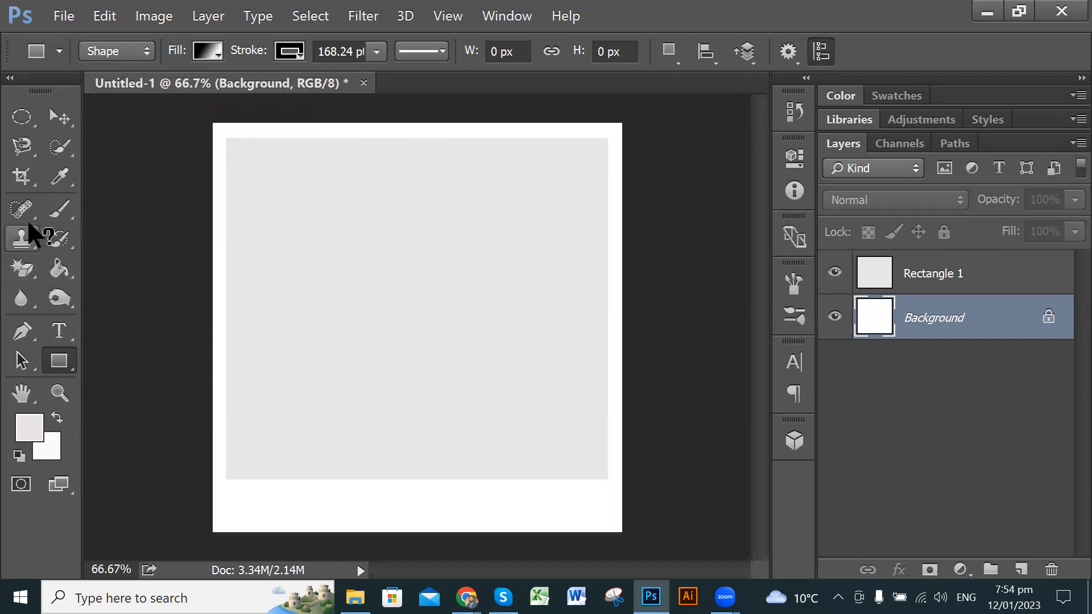
click(218, 51)
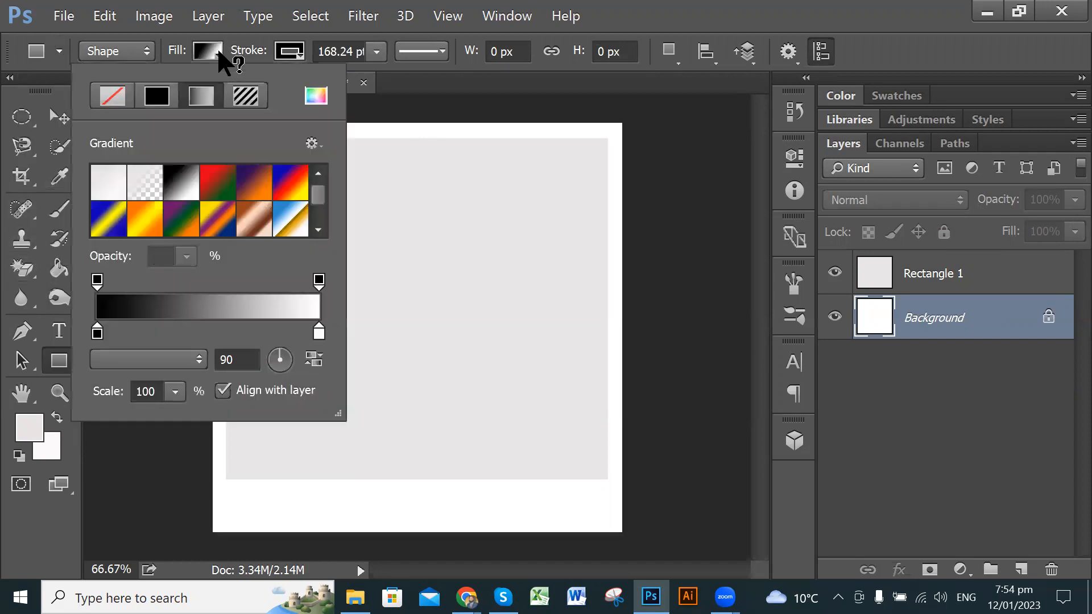
click(218, 51)
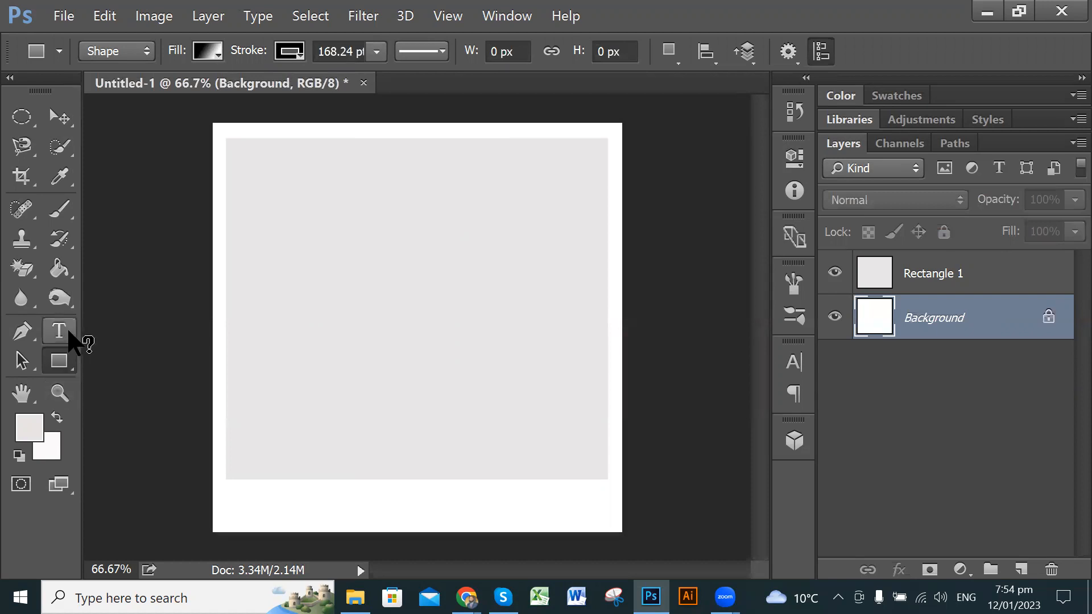
click(61, 364)
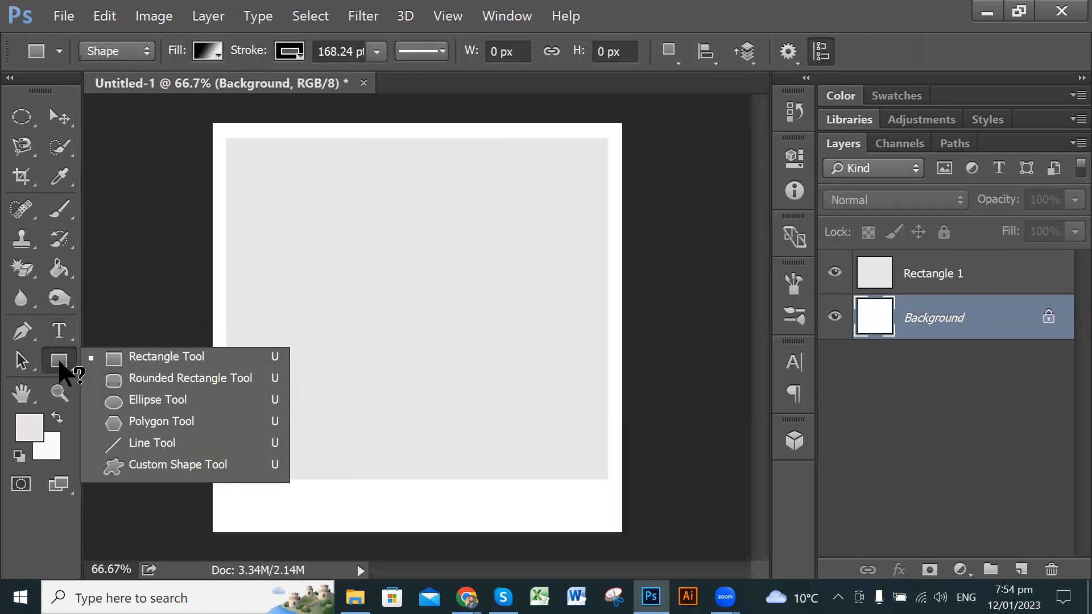
click(66, 300)
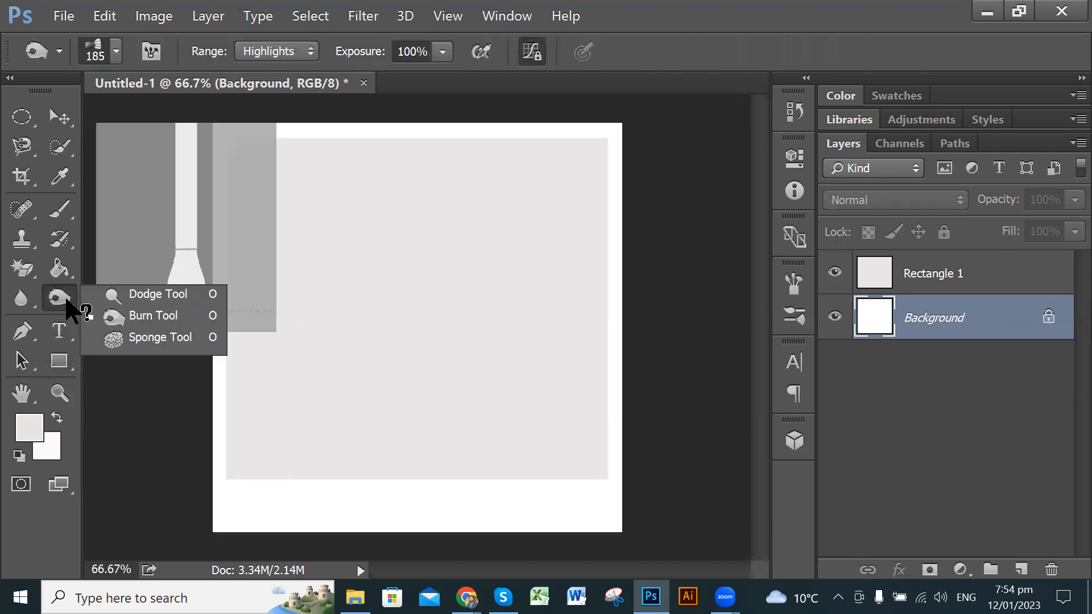
click(66, 270)
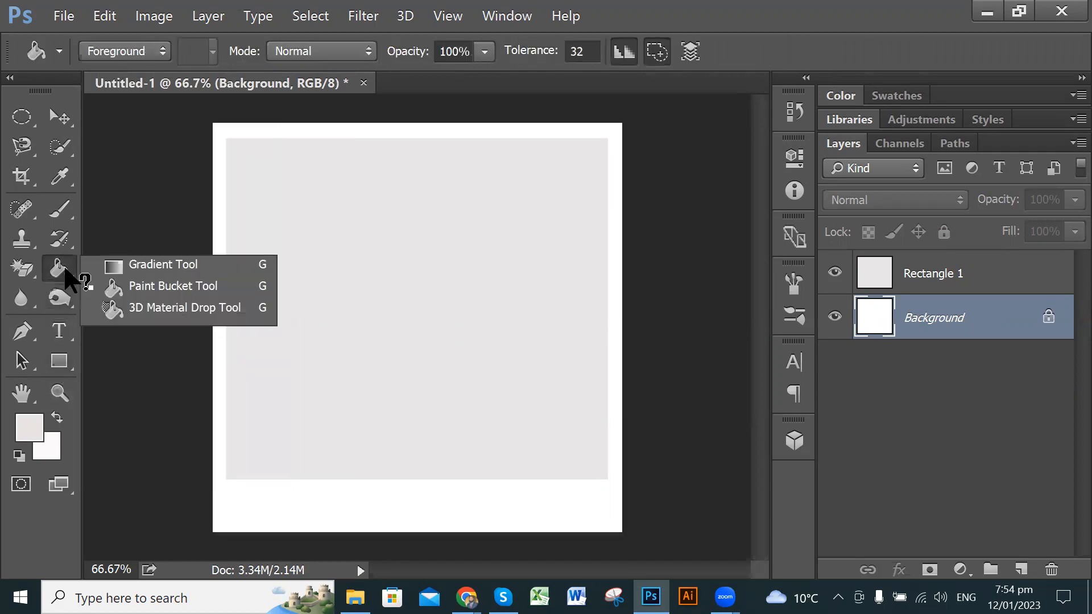
click(62, 239)
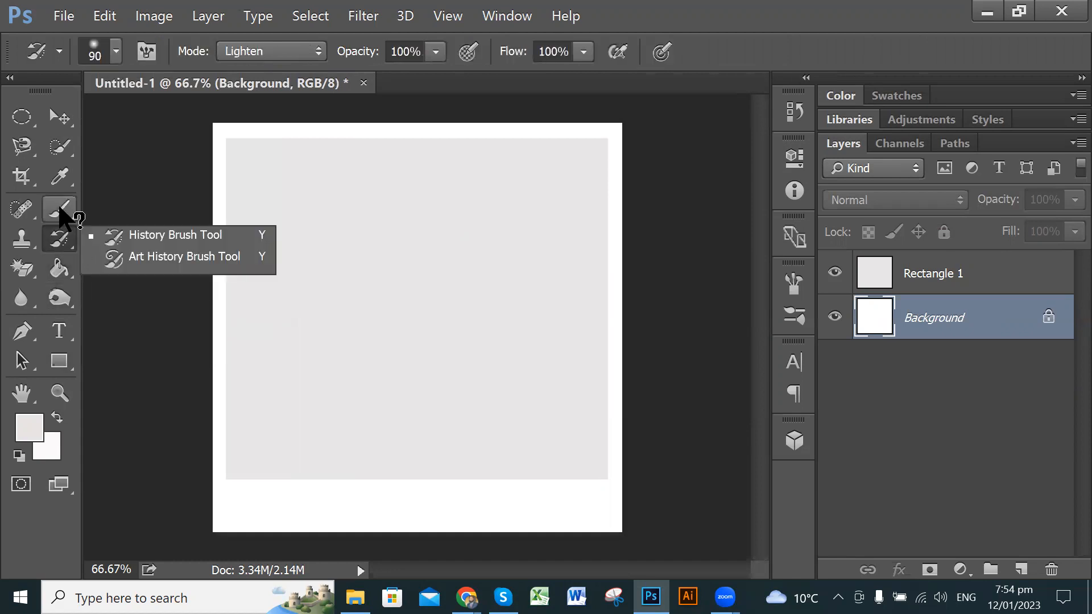
click(59, 208)
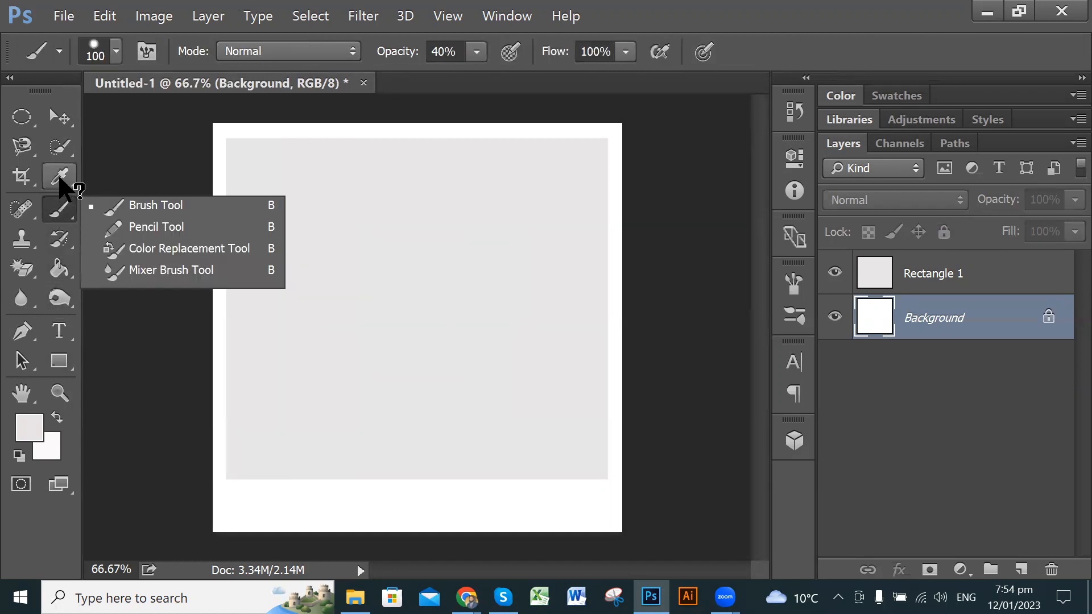
click(60, 180)
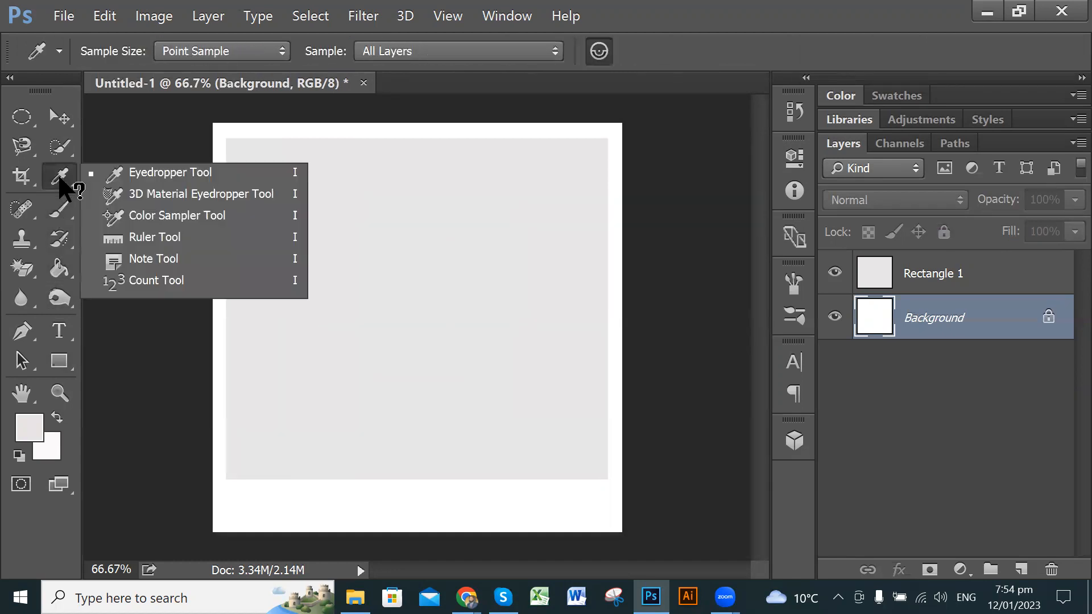
click(63, 146)
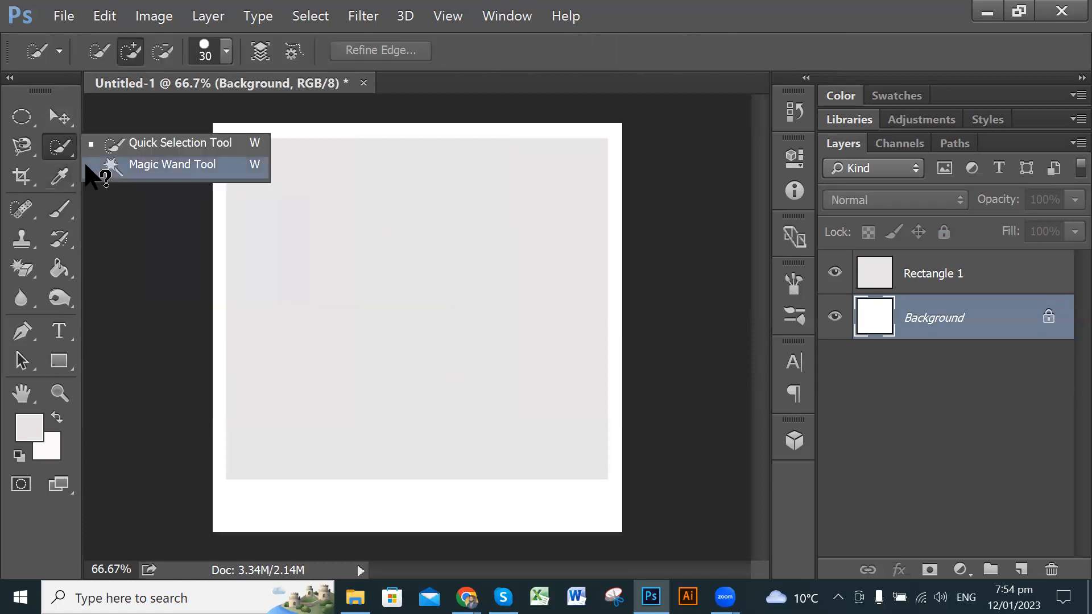
click(22, 178)
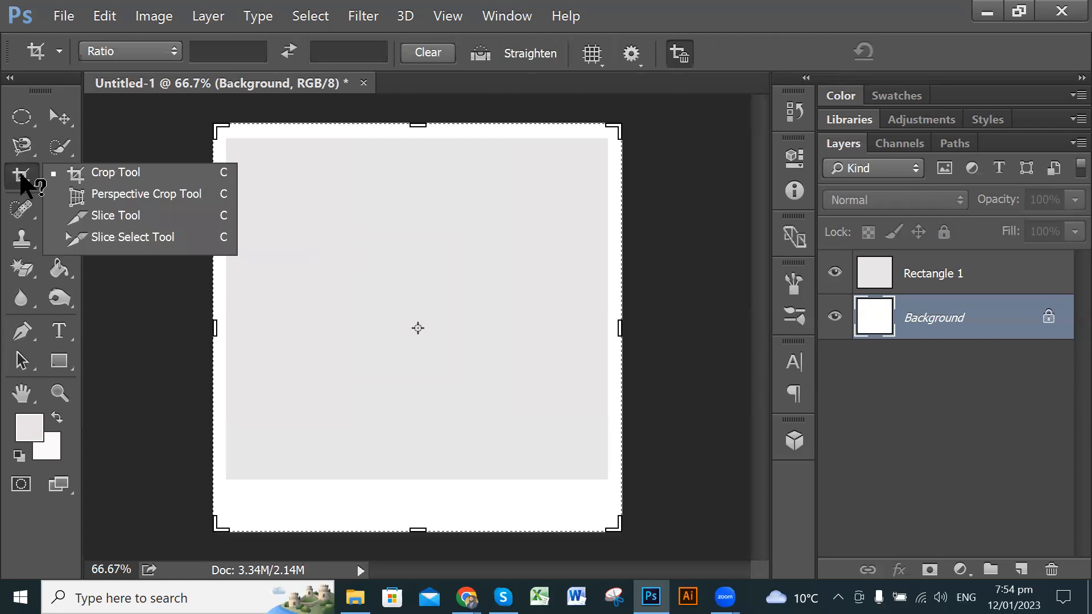
click(21, 210)
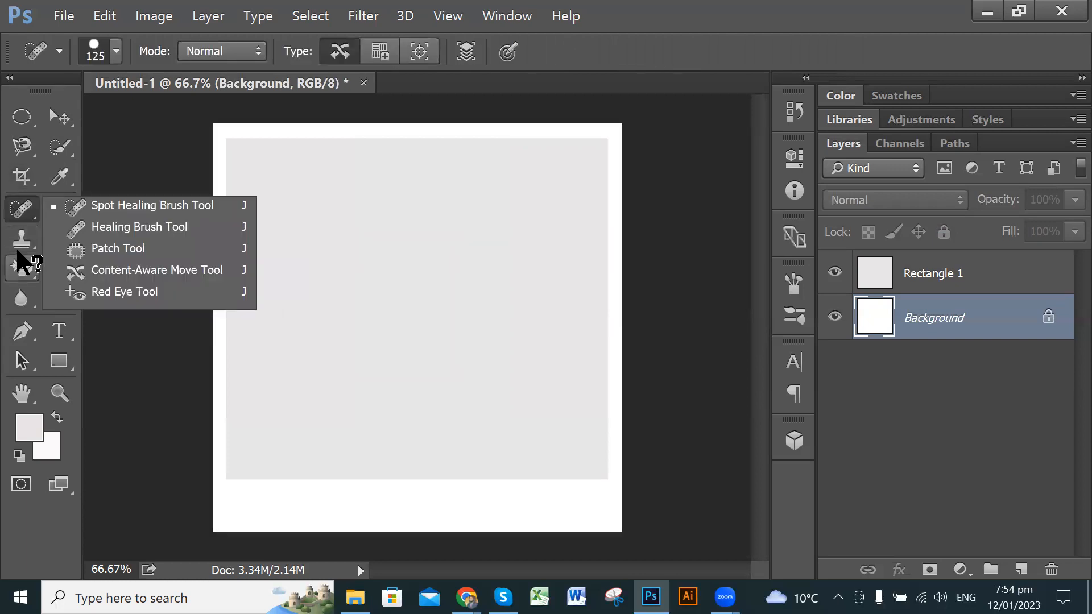
click(19, 243)
click(21, 268)
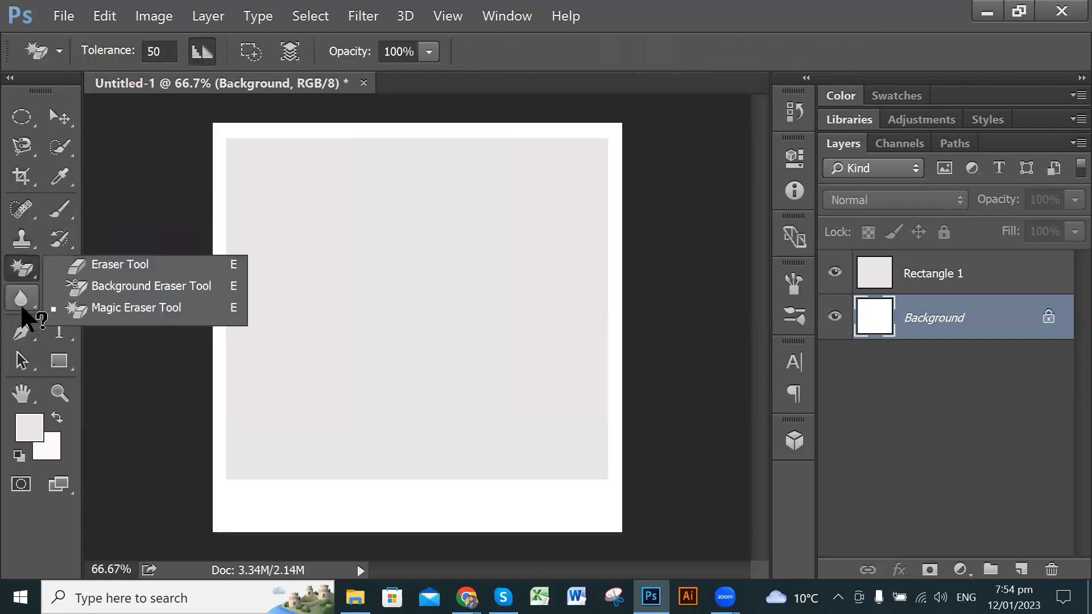
click(21, 298)
click(26, 336)
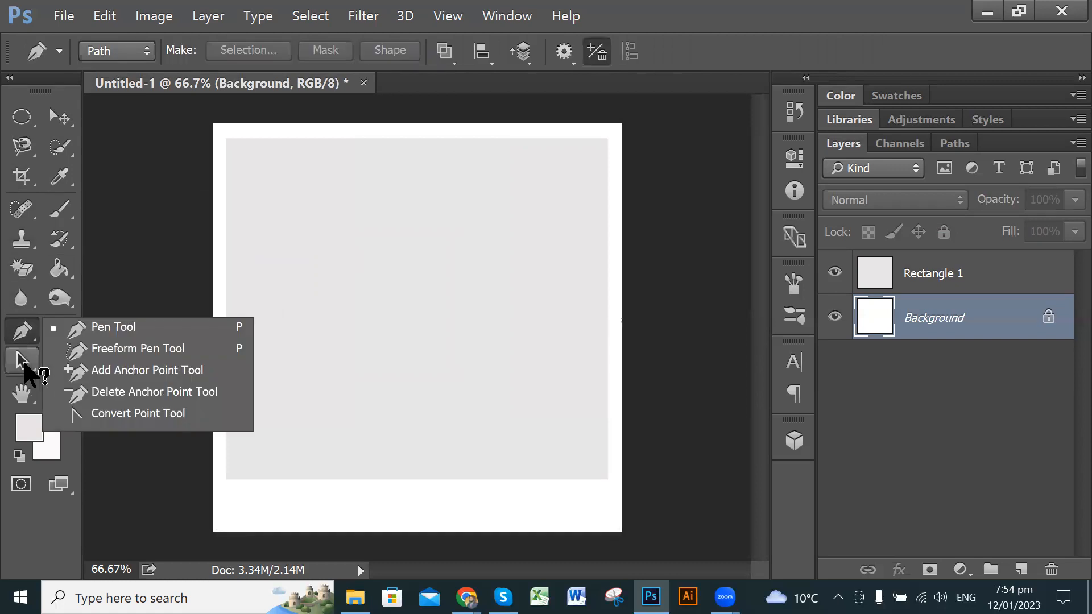
click(23, 364)
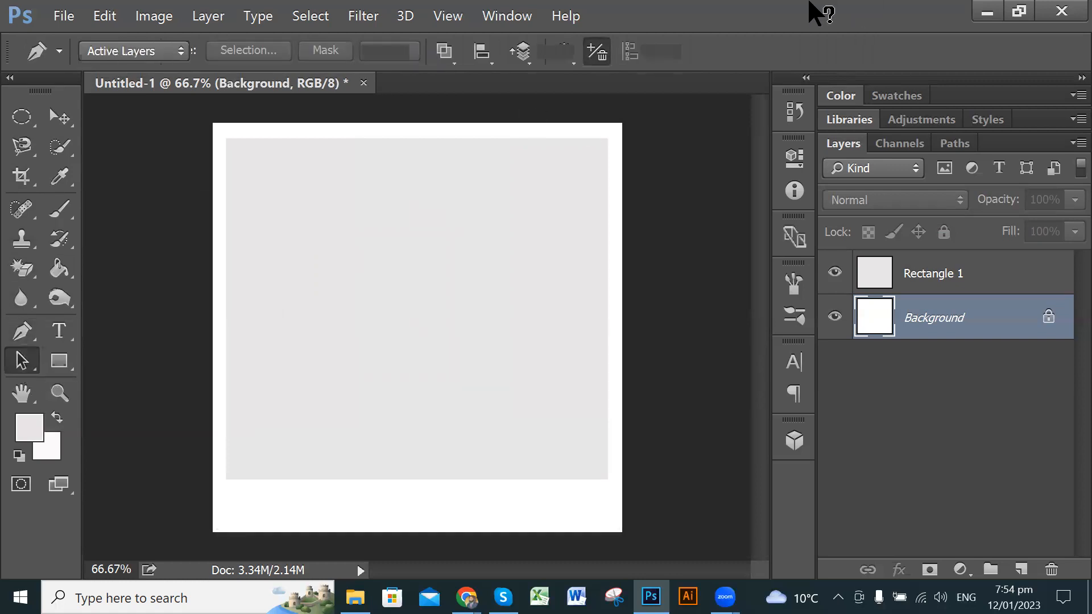
click(714, 3)
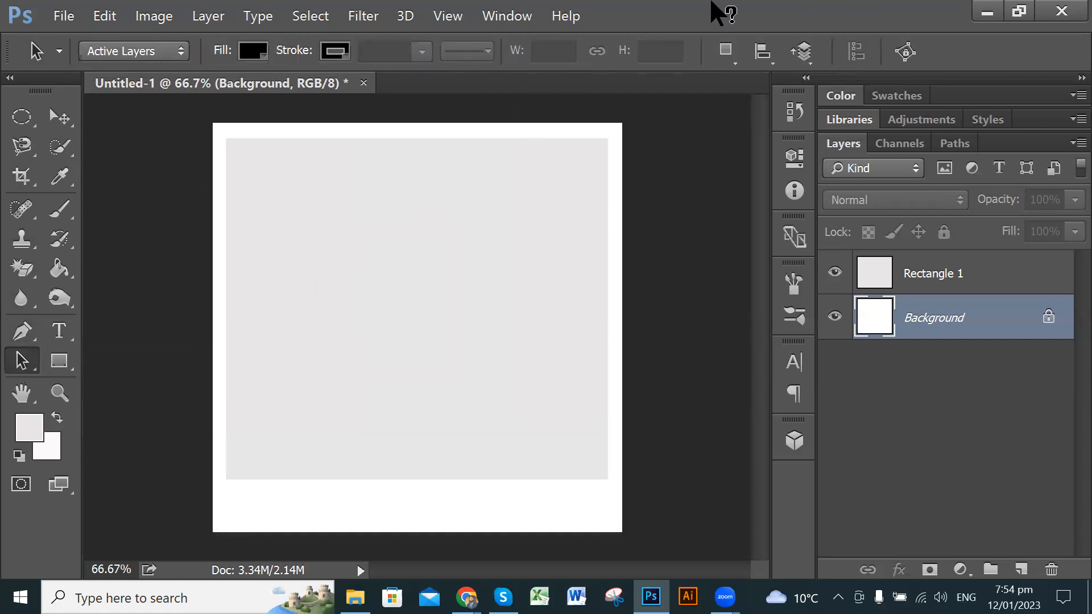
click(59, 117)
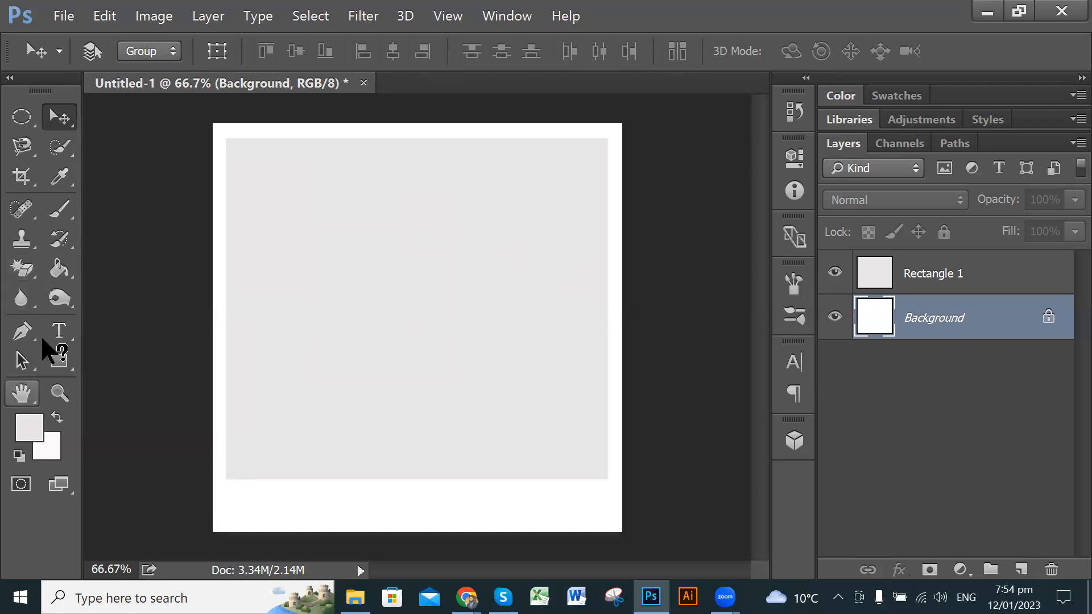
- Start a text layer above the Background, in the gray rectangle's upper-left area, with the font size set to 100 pt
click(59, 331)
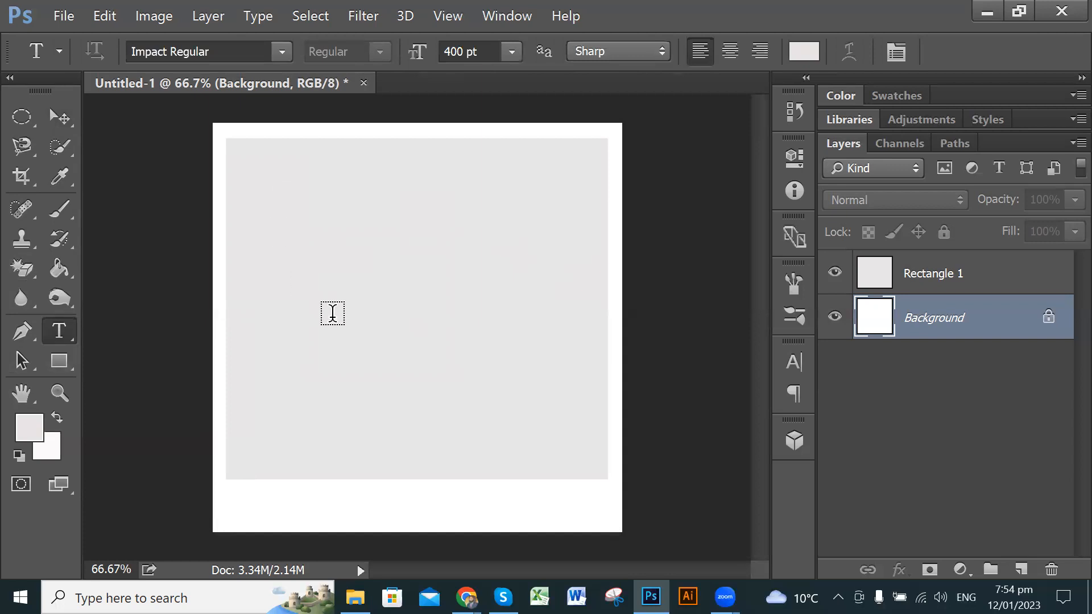
click(278, 238)
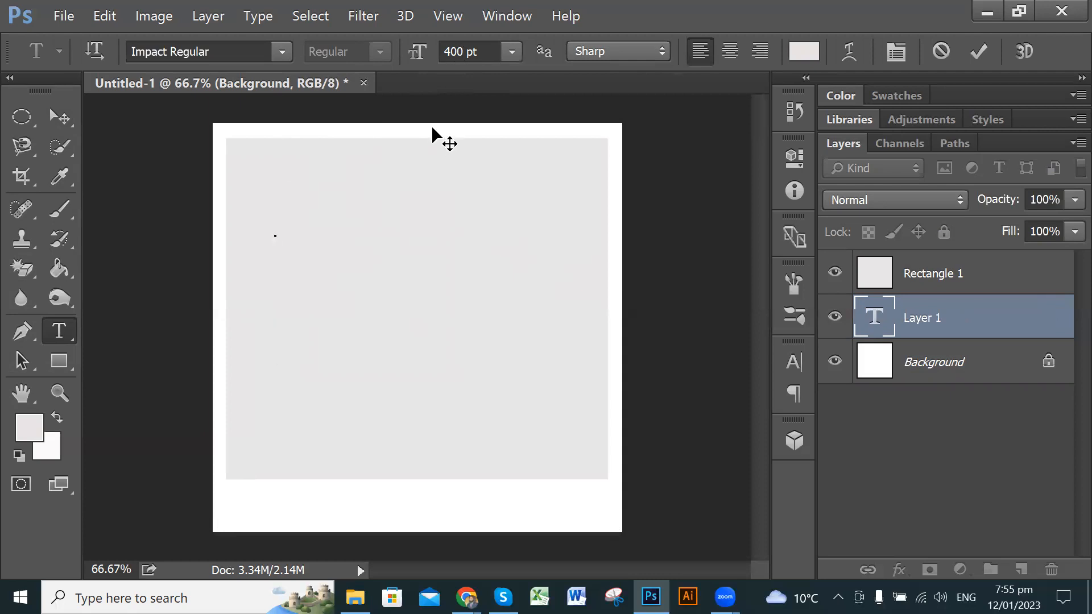
text(L)
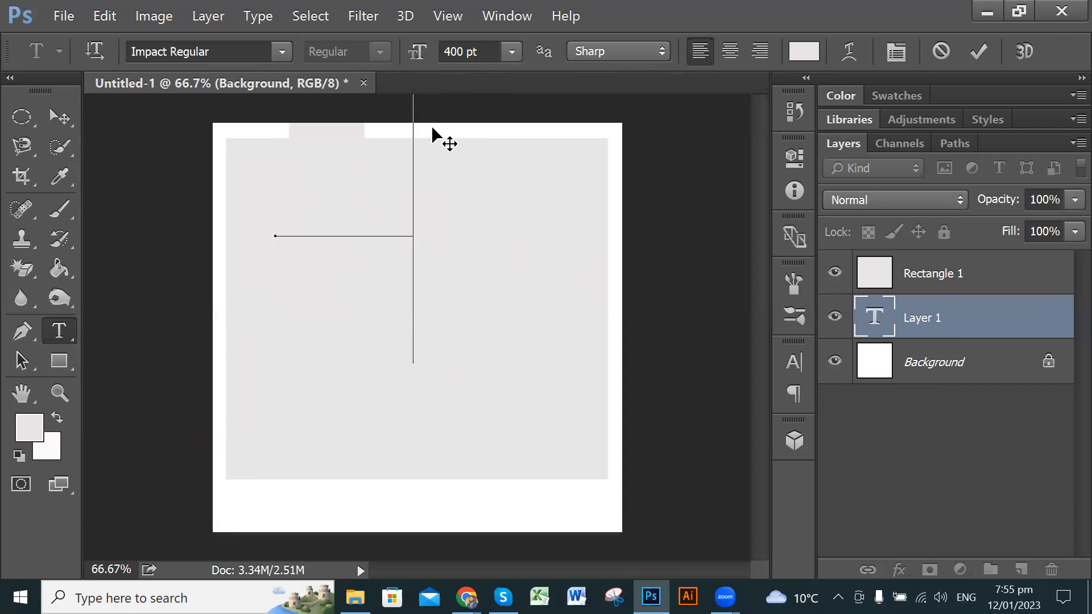
key(BackSpace)
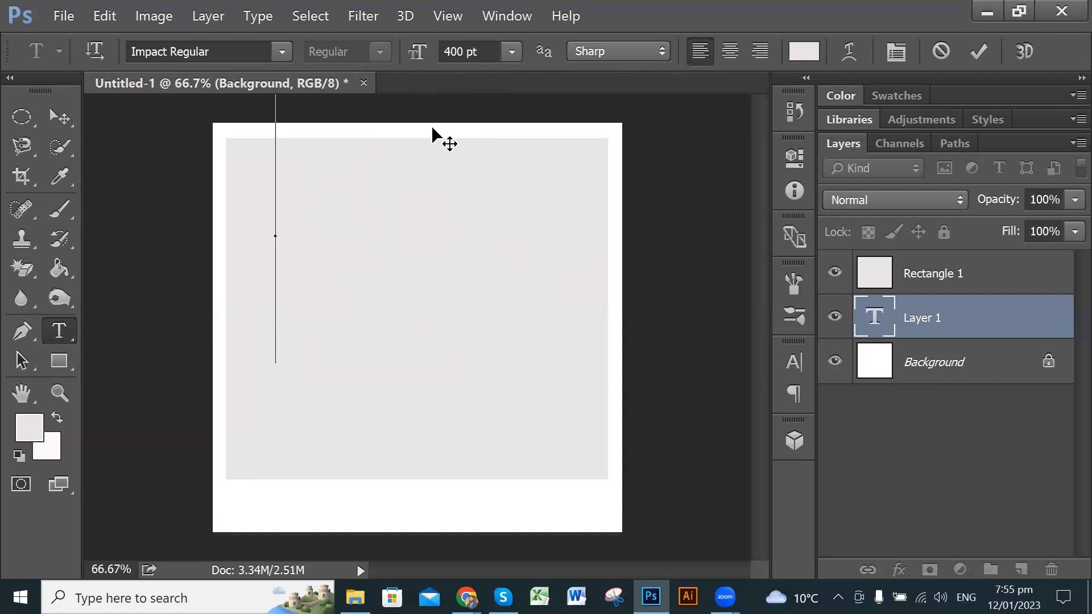
click(465, 51)
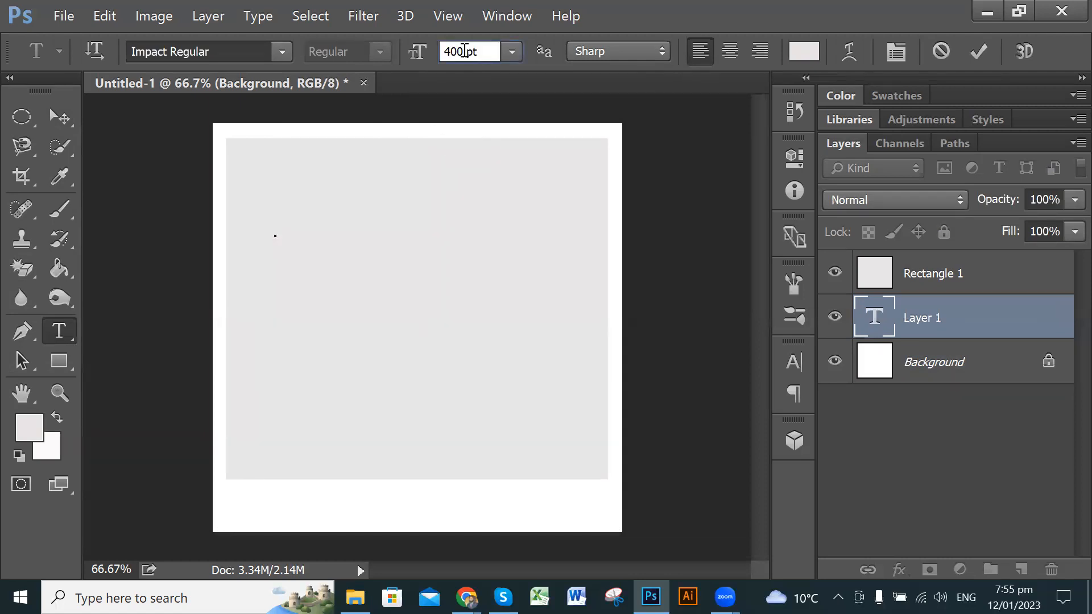
key(BackSpace)
key(BackSpace)
key(BackSpace)
text(100)
key(Return)
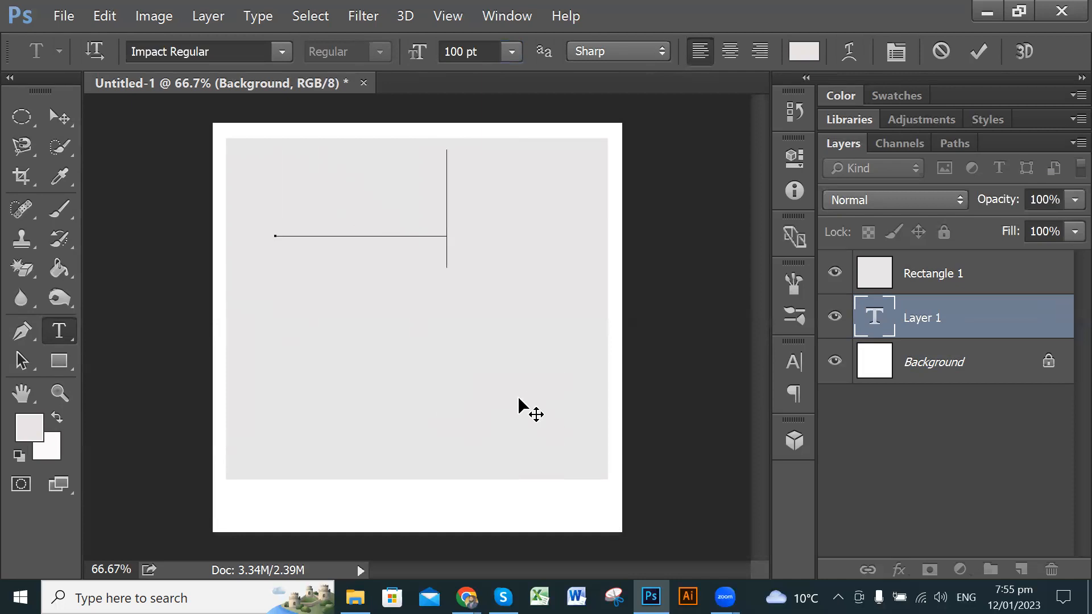
- Clear the trial characters and enter "Ready to" as the text
key(BackSpace)
key(BackSpace)
key(BackSpace)
key(BackSpace)
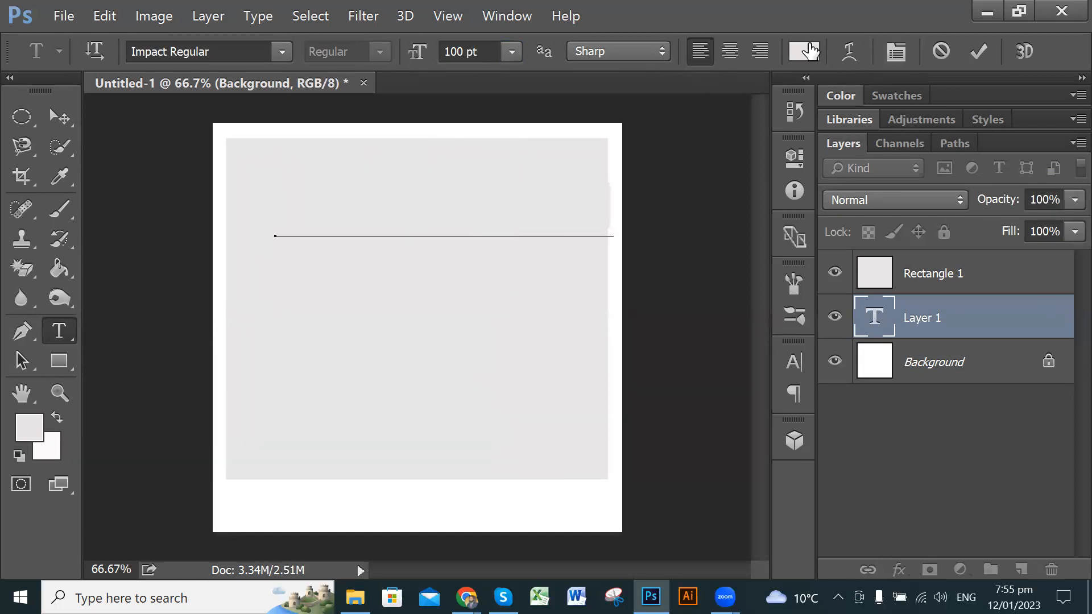
- Select the whole "Ready to" text and set its color to red, fb0404
double_click(561, 191)
double_click(561, 191)
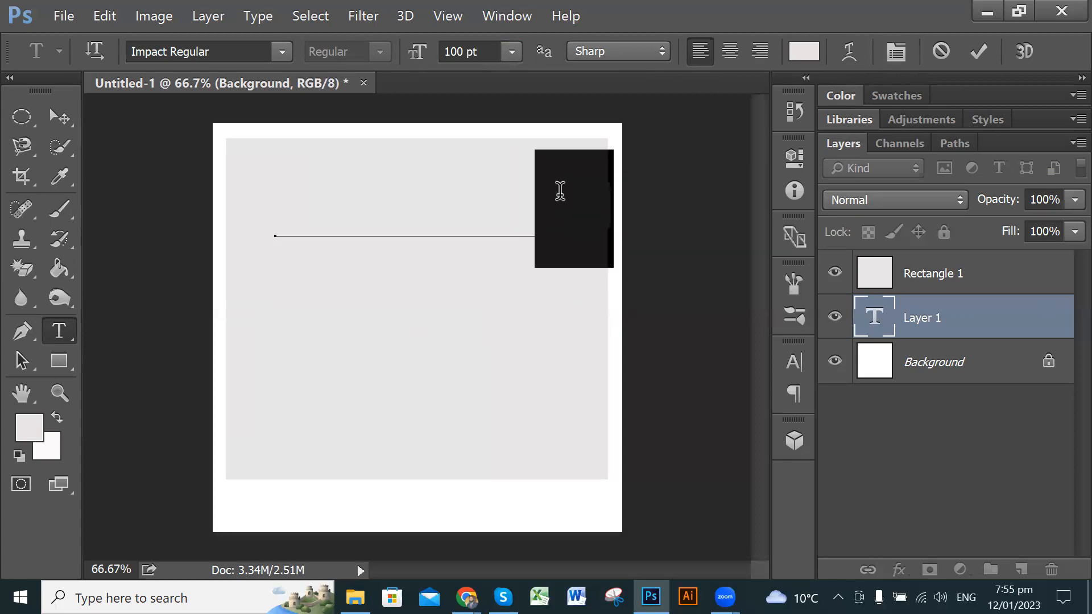
click(596, 227)
triple_click(402, 206)
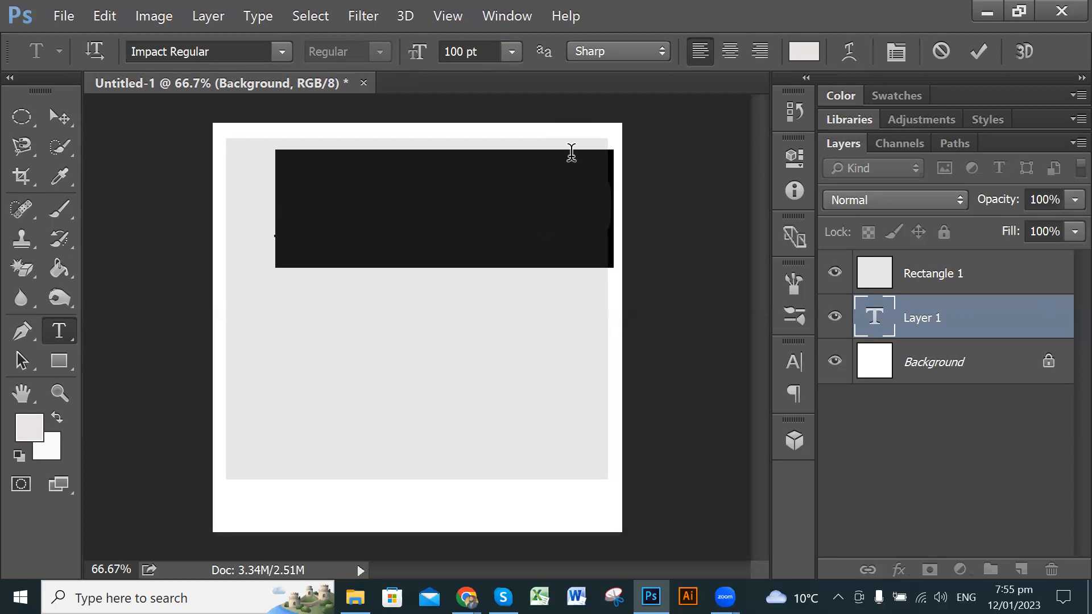
click(805, 50)
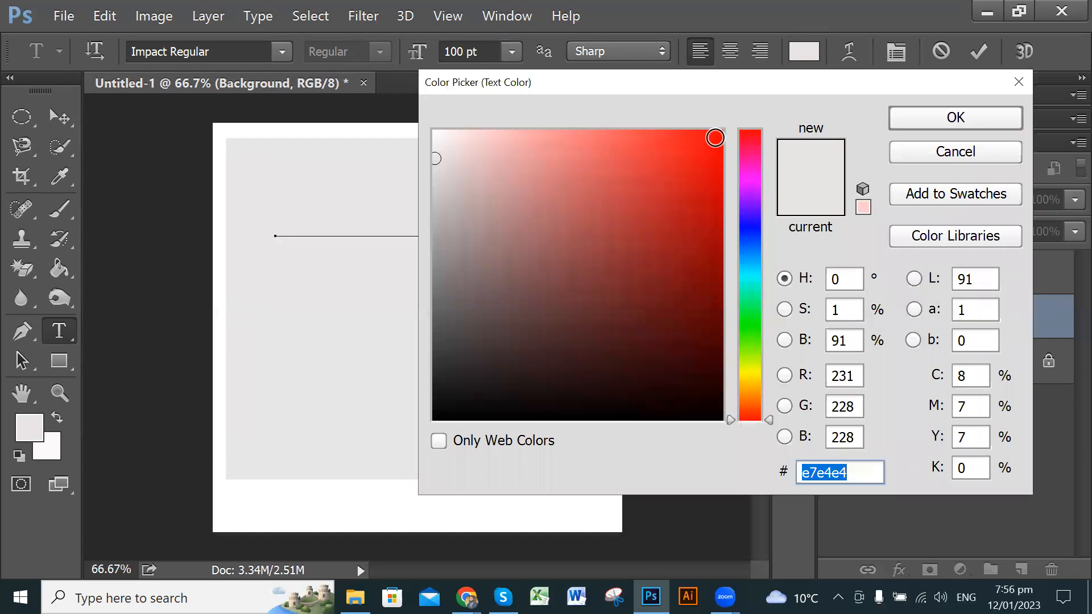
click(717, 134)
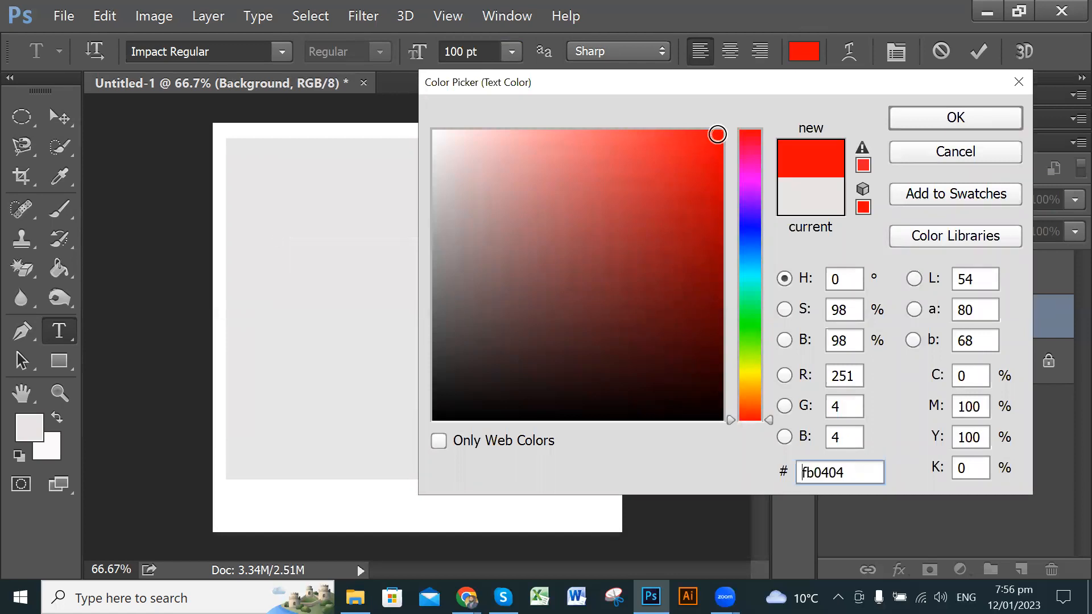
click(940, 124)
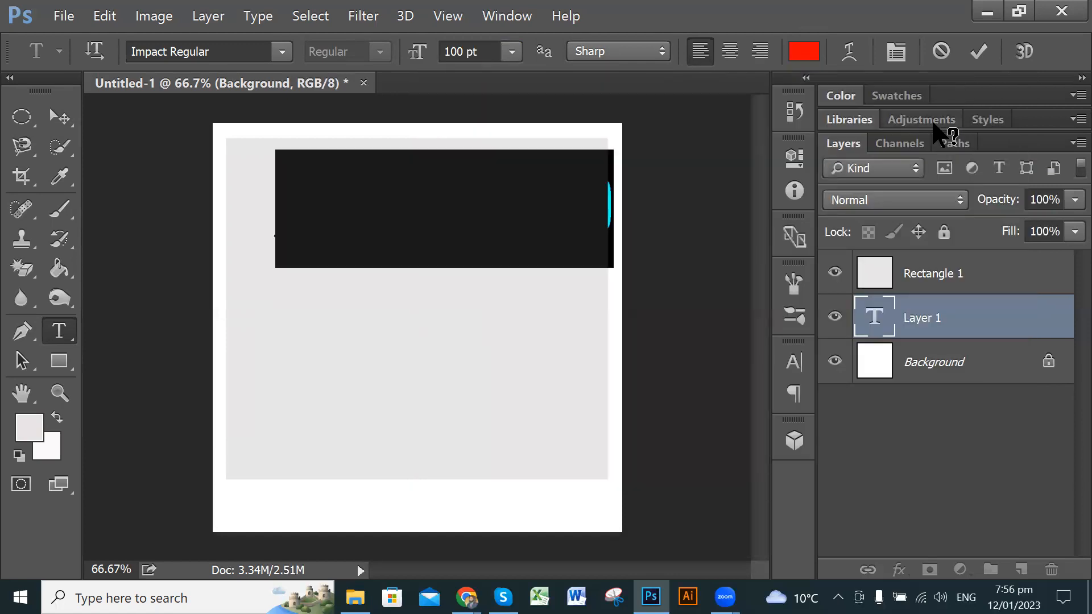
click(488, 220)
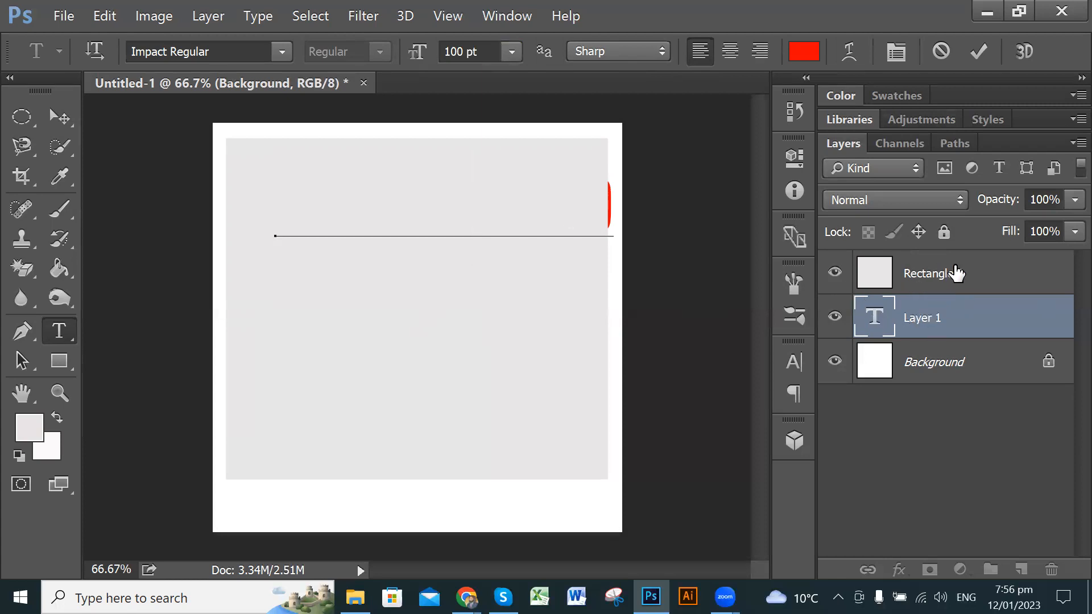
- Bring the text layer above Rectangle 1 and shift the text left so it fits inside the gray rectangle
drag(954, 326, 956, 260)
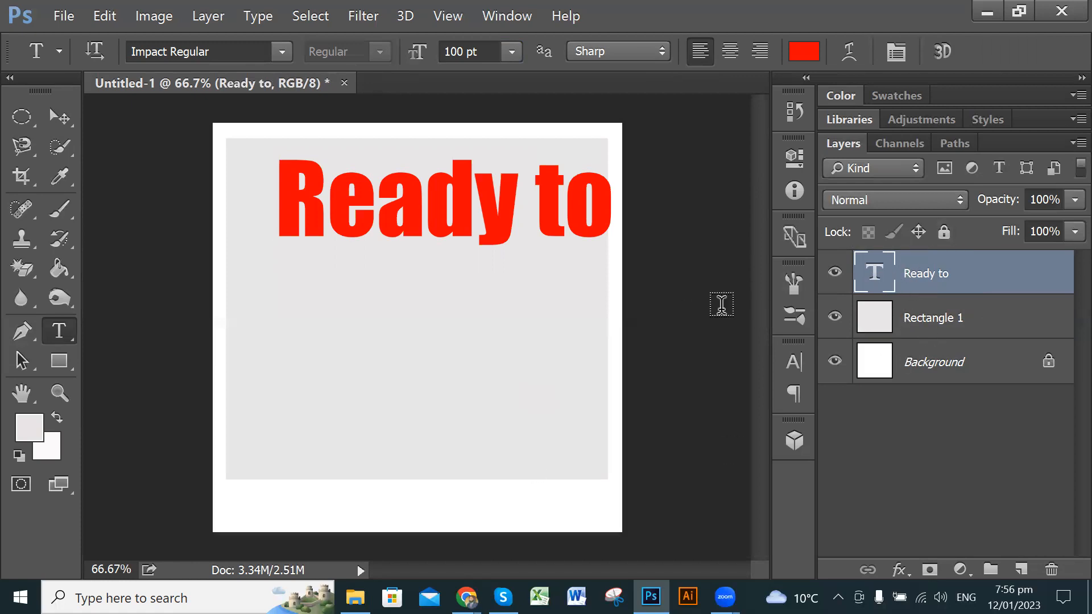
click(60, 117)
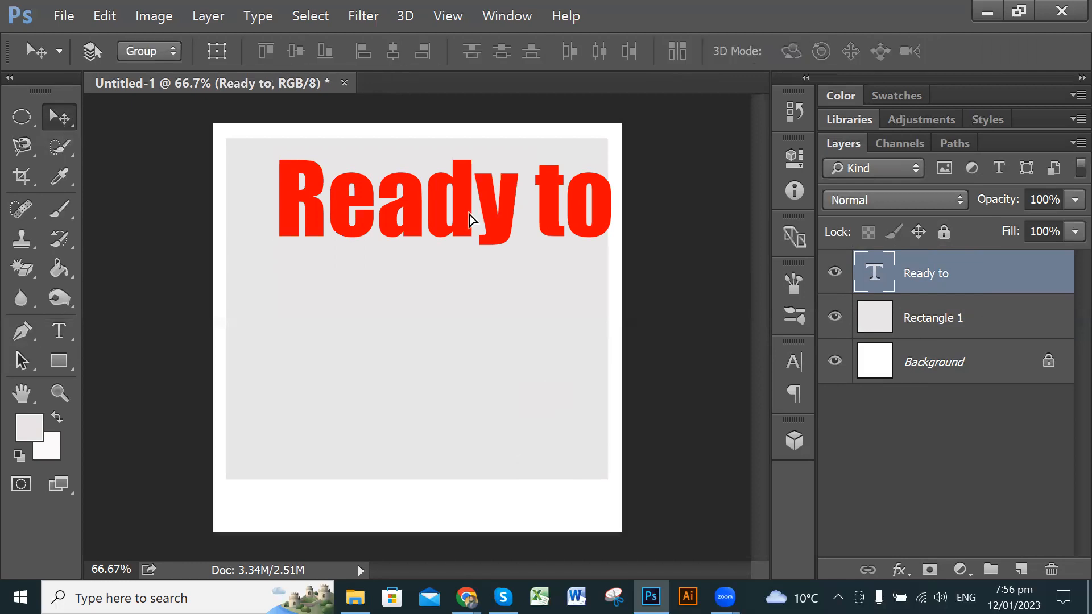
drag(449, 250, 439, 208)
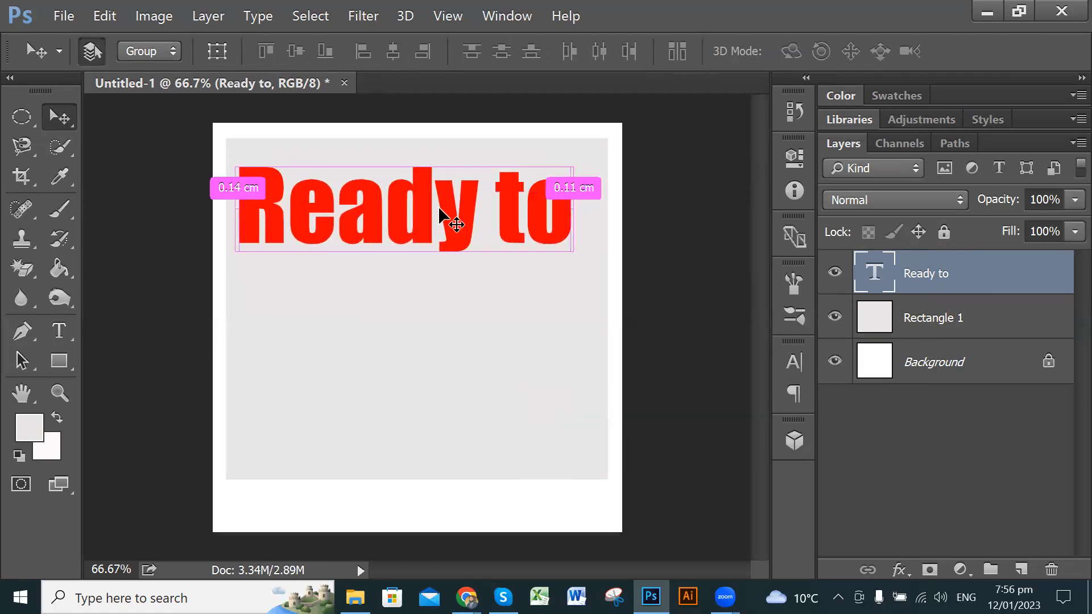
- Scale the "Ready to" text to about 76.13% width and 53.27% height, placing it centrally in the gray rectangle's upper part
key(ctrl+t)
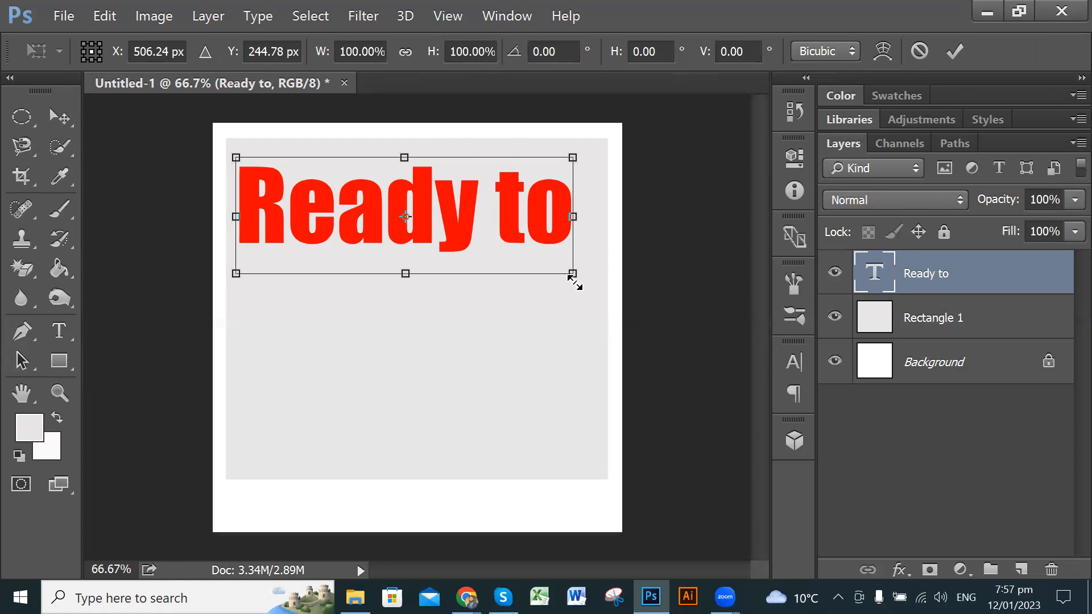
drag(573, 273, 470, 249)
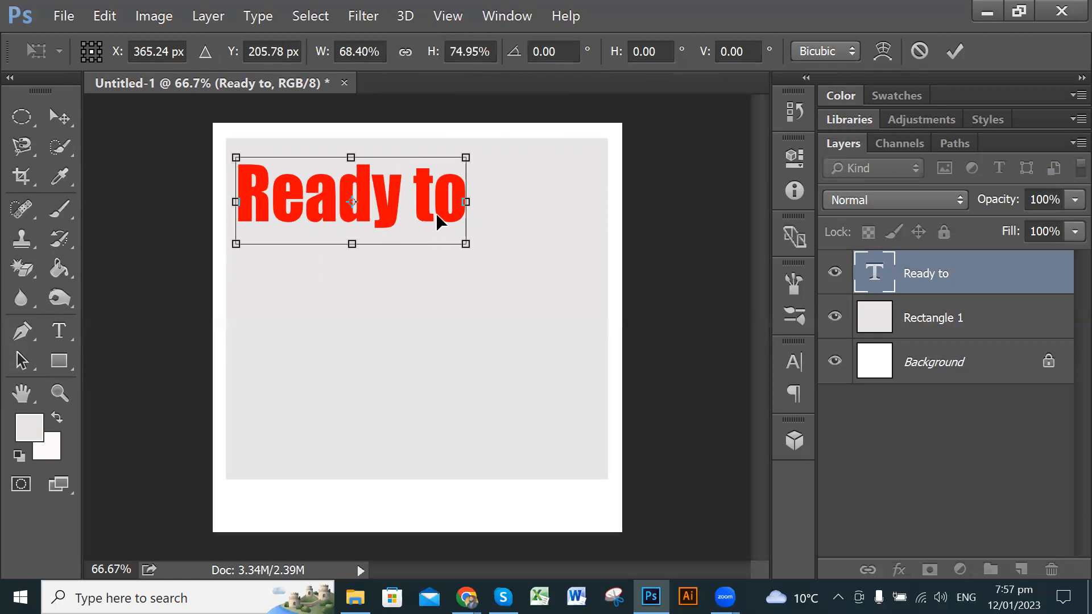
drag(437, 198, 472, 246)
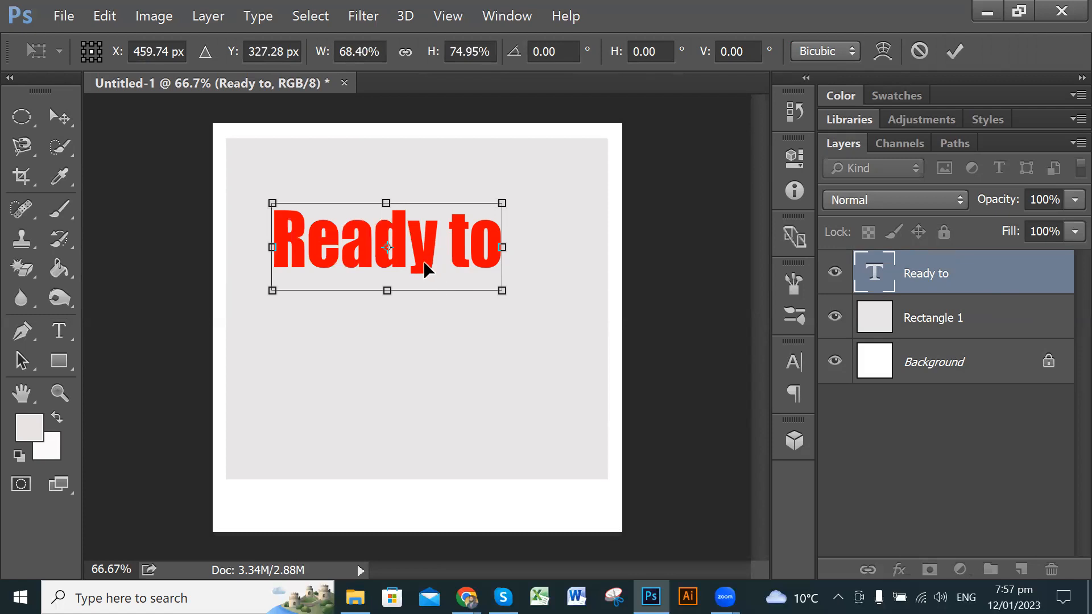
drag(492, 222, 467, 248)
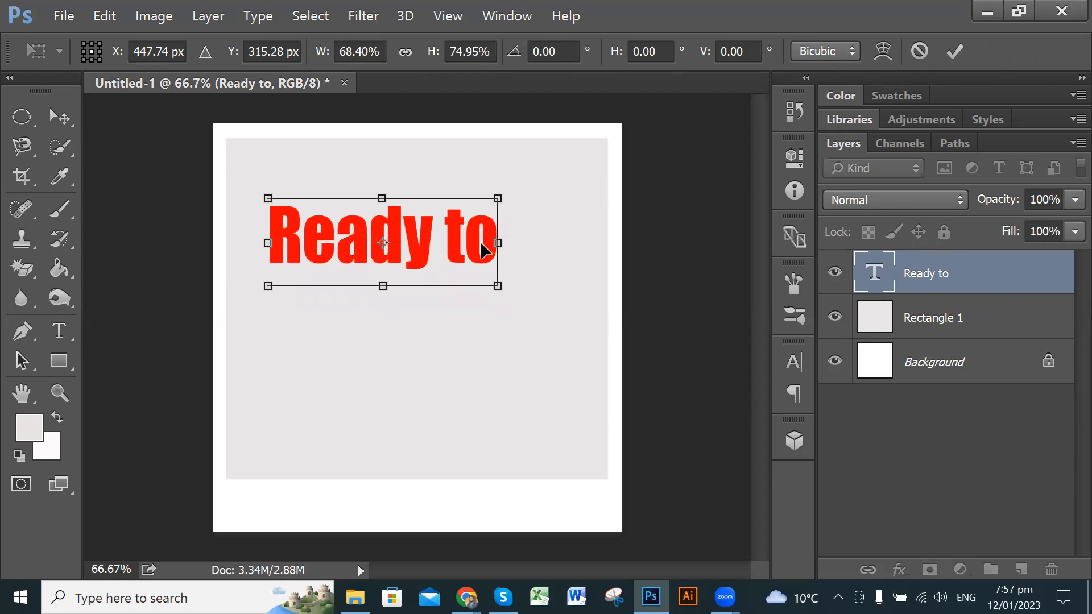
drag(496, 243, 542, 239)
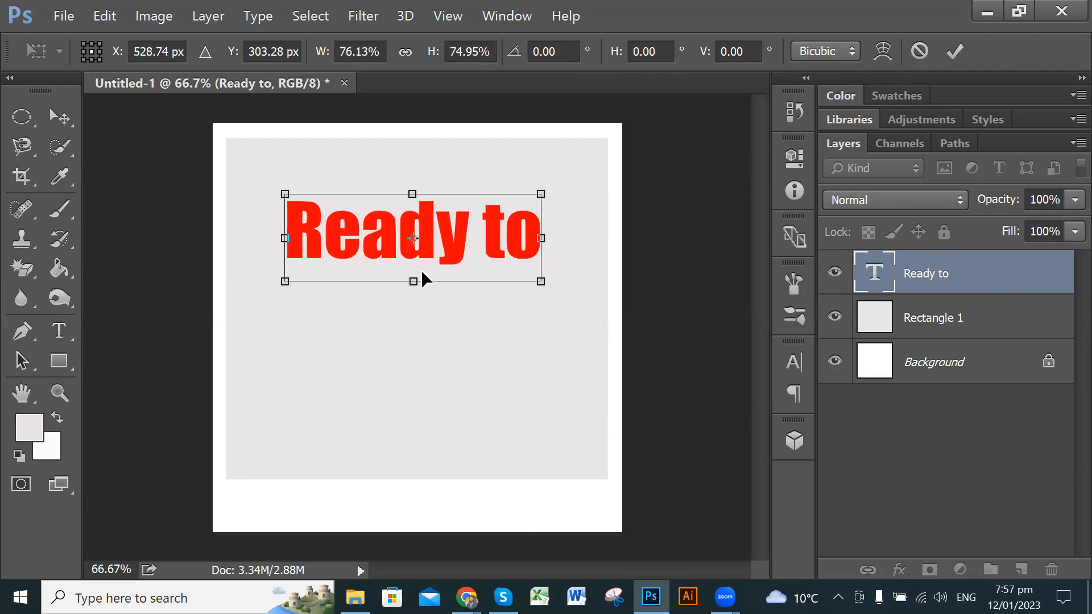
drag(414, 281, 412, 256)
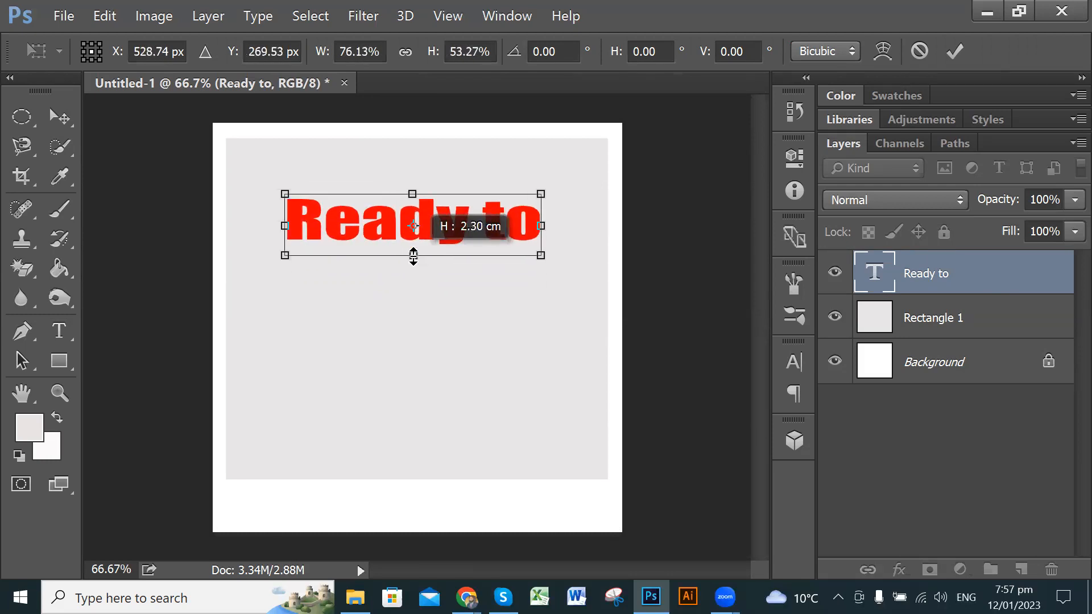
click(955, 51)
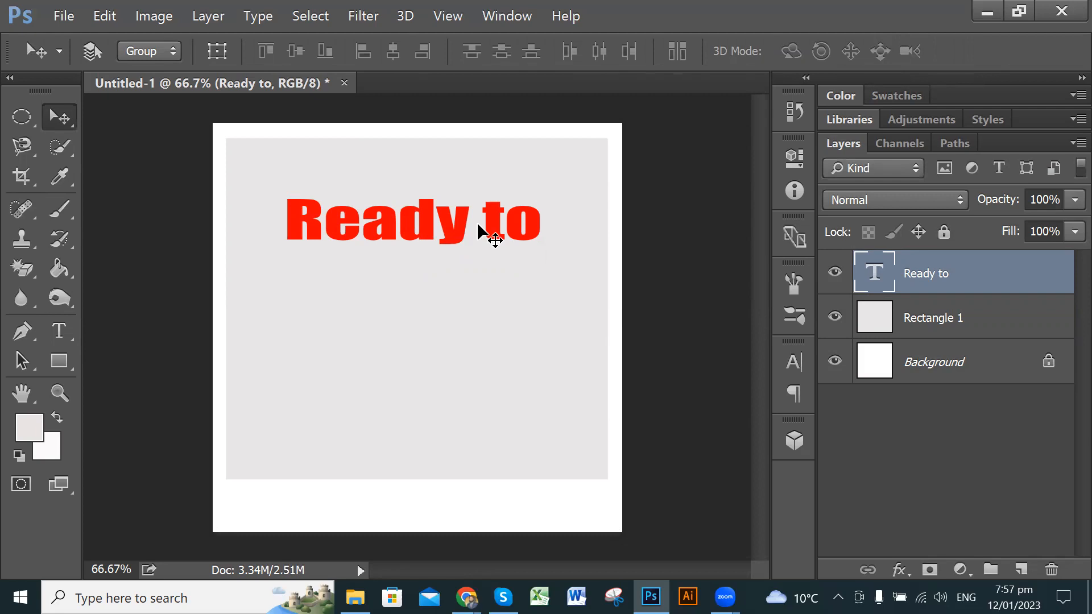
- Change the "Ready to" text's font to Magneto Bold and its anti-aliasing to Crisp
click(59, 331)
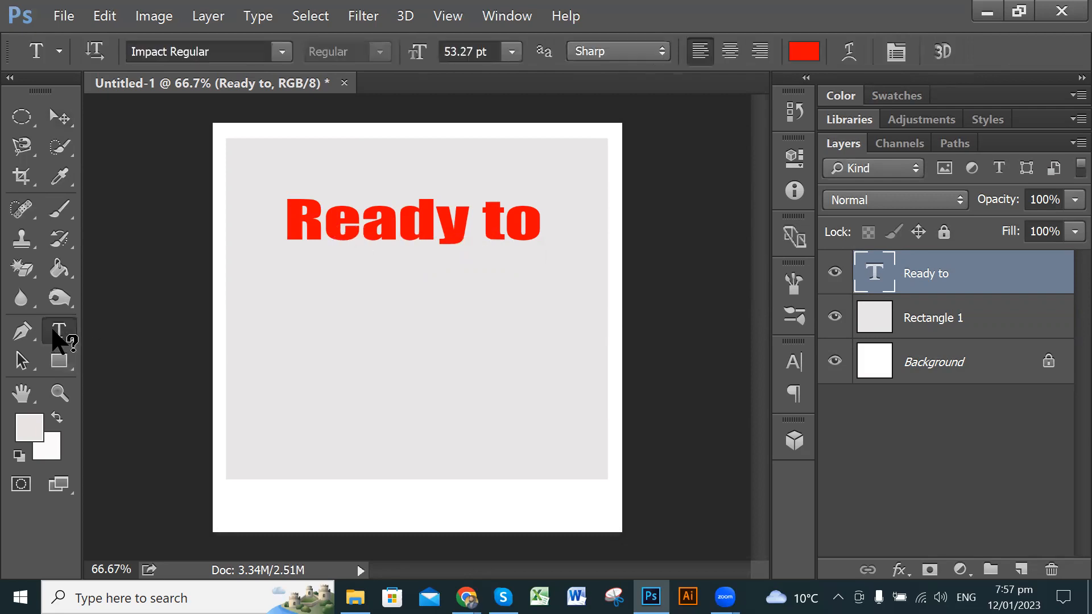
triple_click(421, 224)
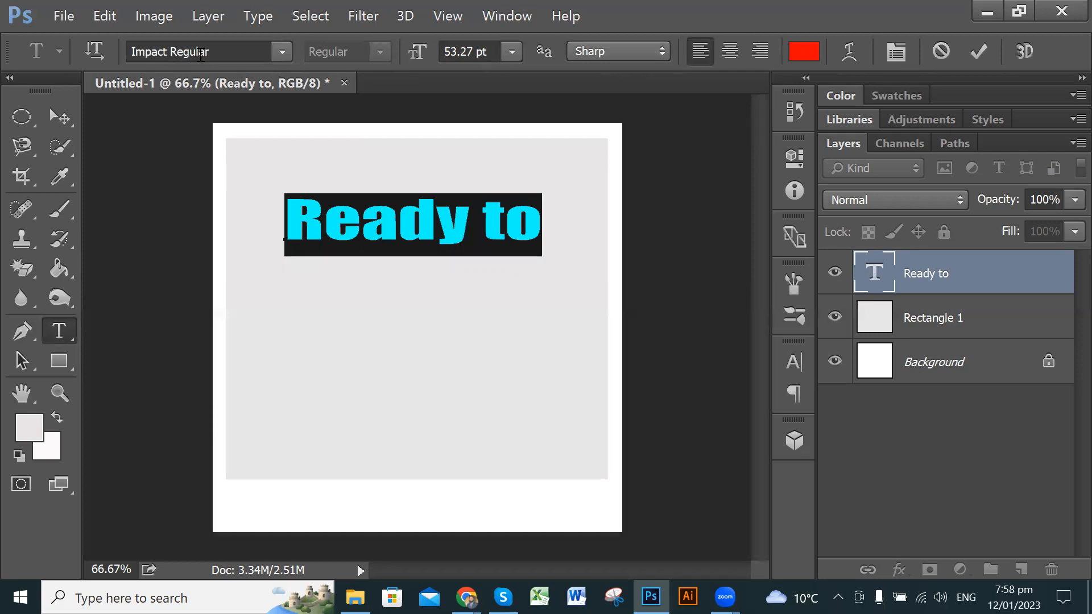
click(281, 52)
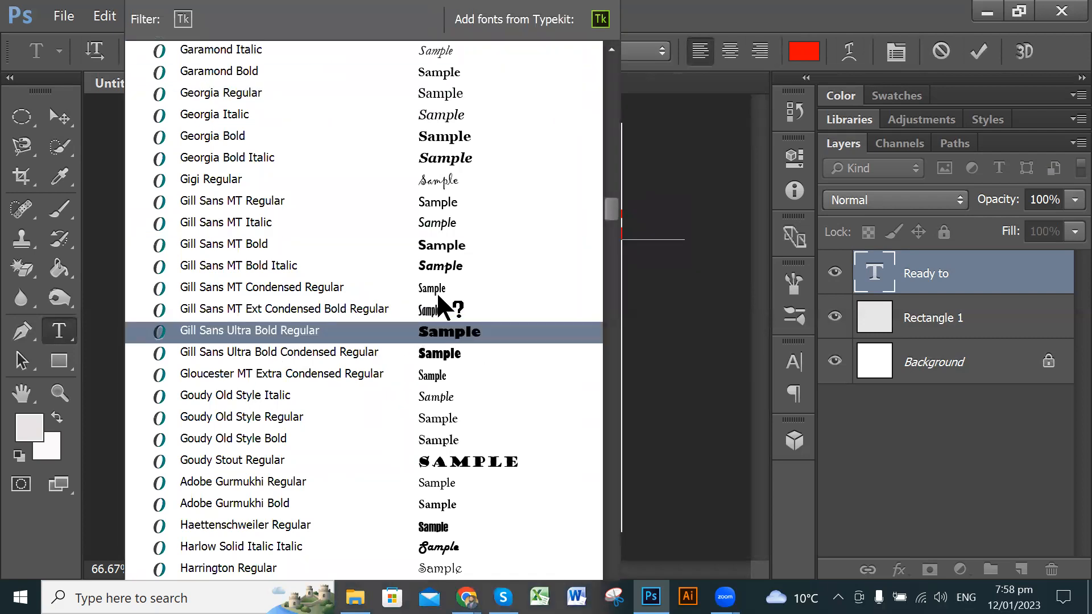
scroll(468, 450, down, 1)
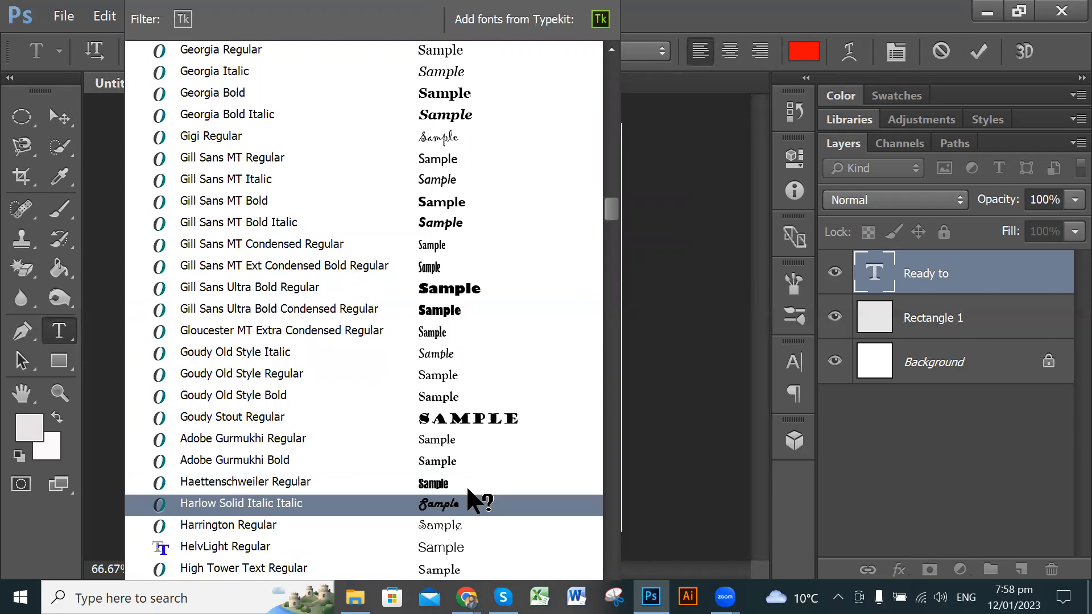
scroll(494, 393, down, 1)
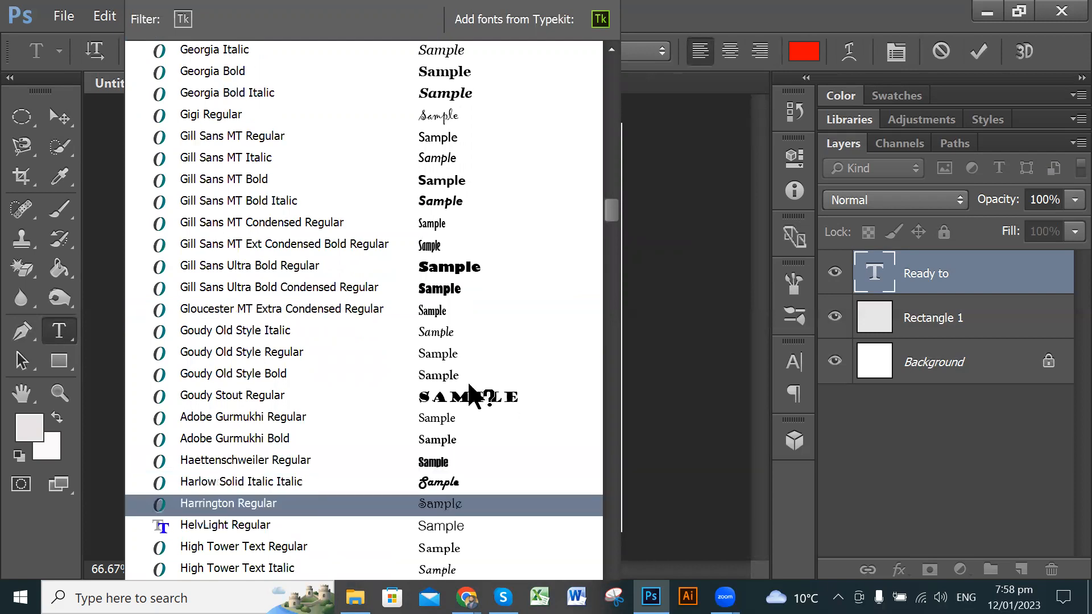
scroll(449, 380, down, 2)
scroll(436, 382, down, 1)
scroll(444, 342, down, 1)
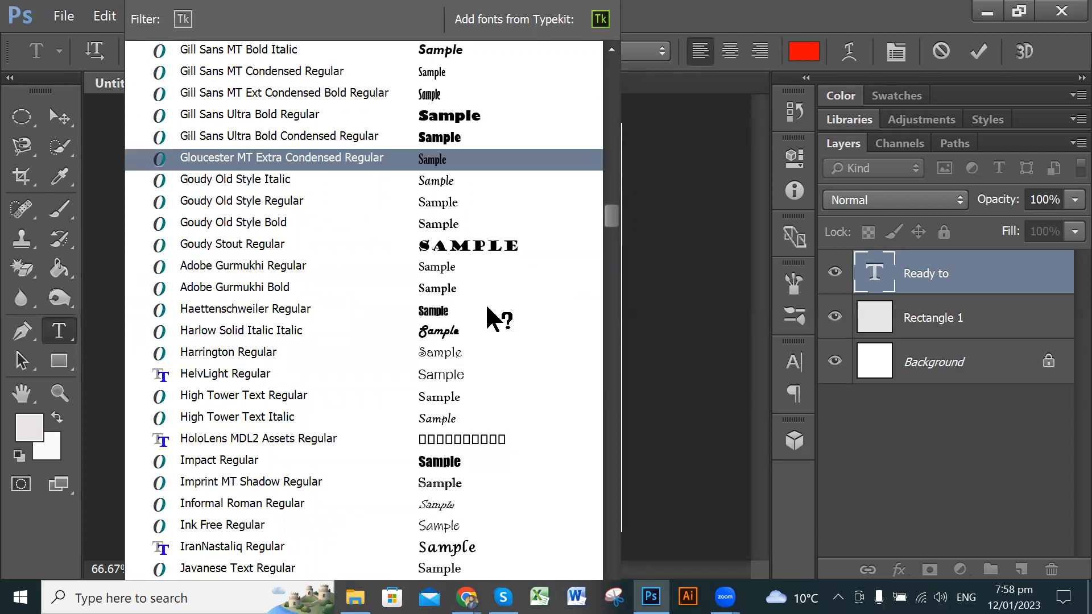
scroll(494, 318, down, 1)
scroll(478, 359, down, 2)
scroll(472, 330, down, 2)
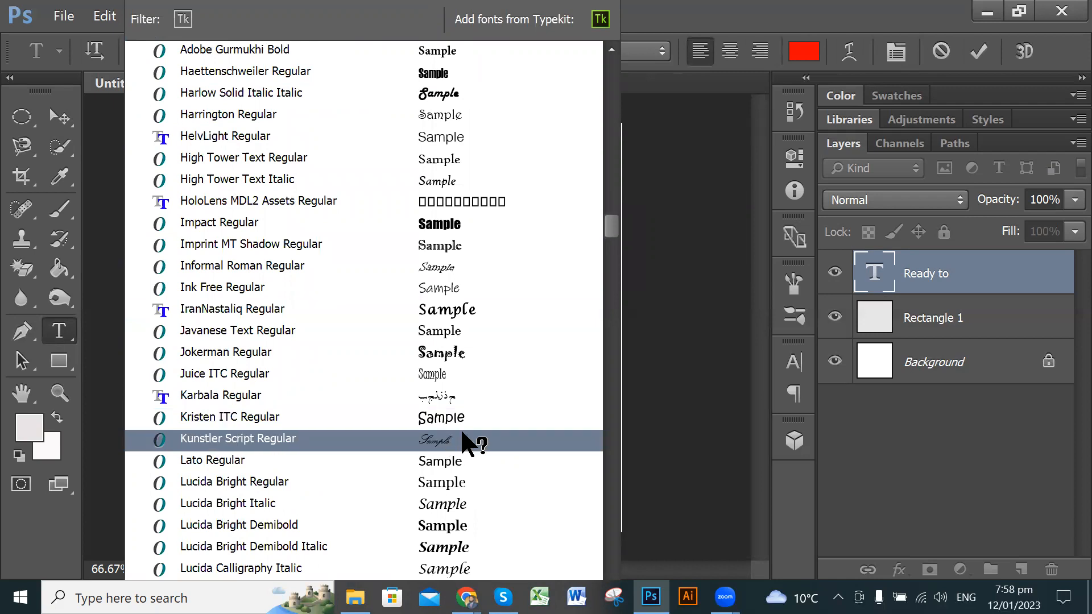
scroll(476, 425, down, 1)
scroll(473, 421, down, 5)
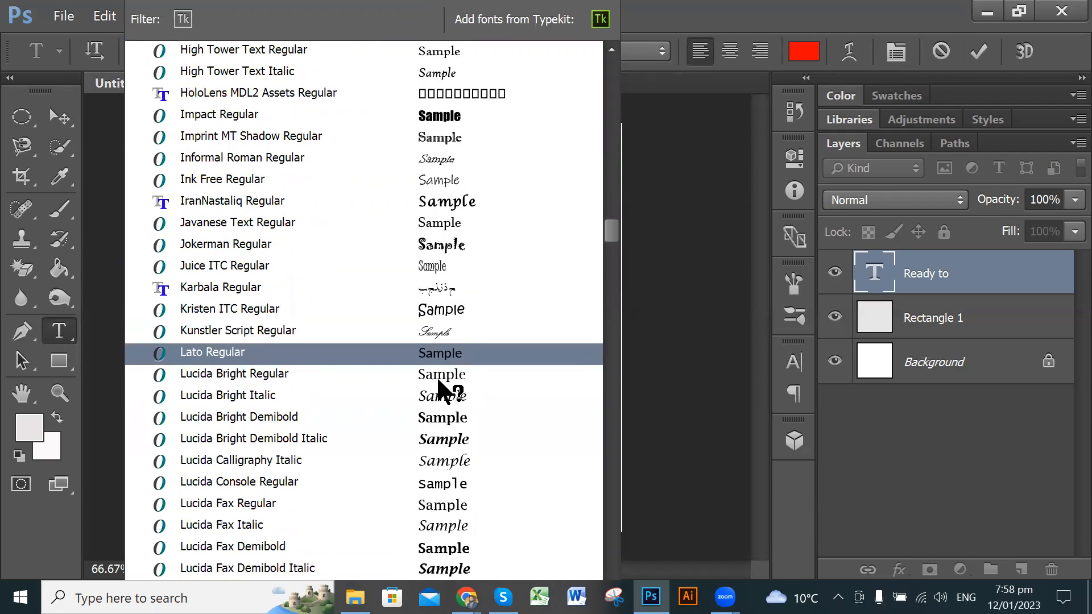
scroll(475, 359, down, 5)
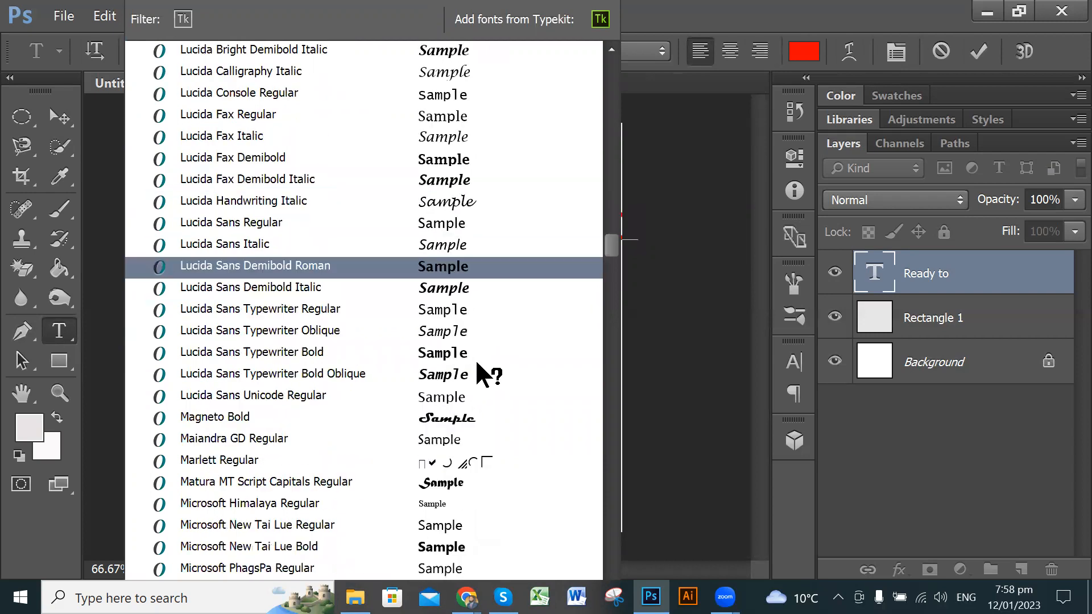
click(478, 419)
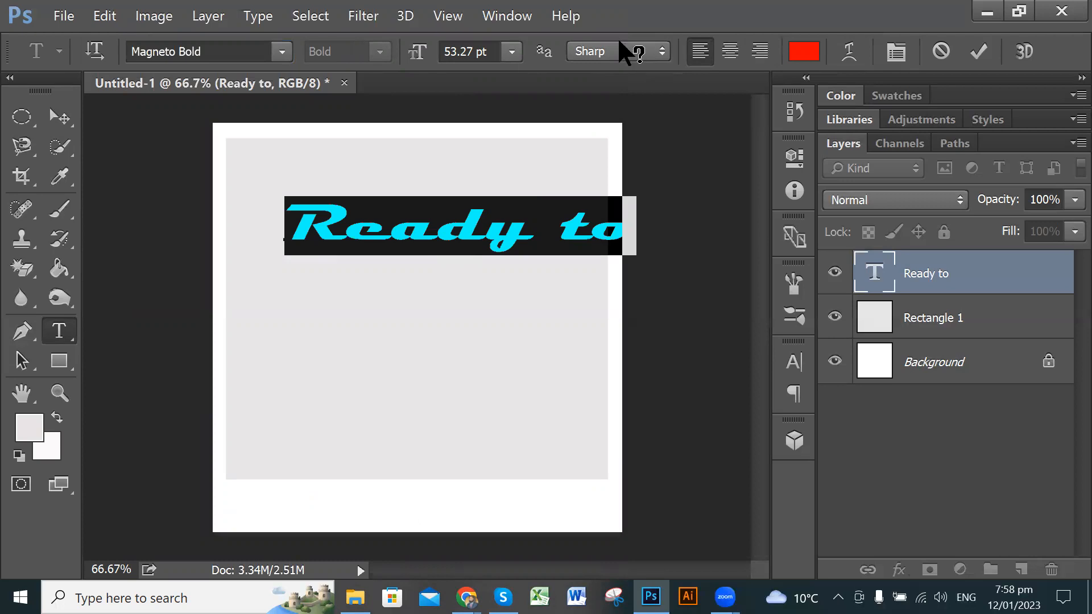
click(663, 51)
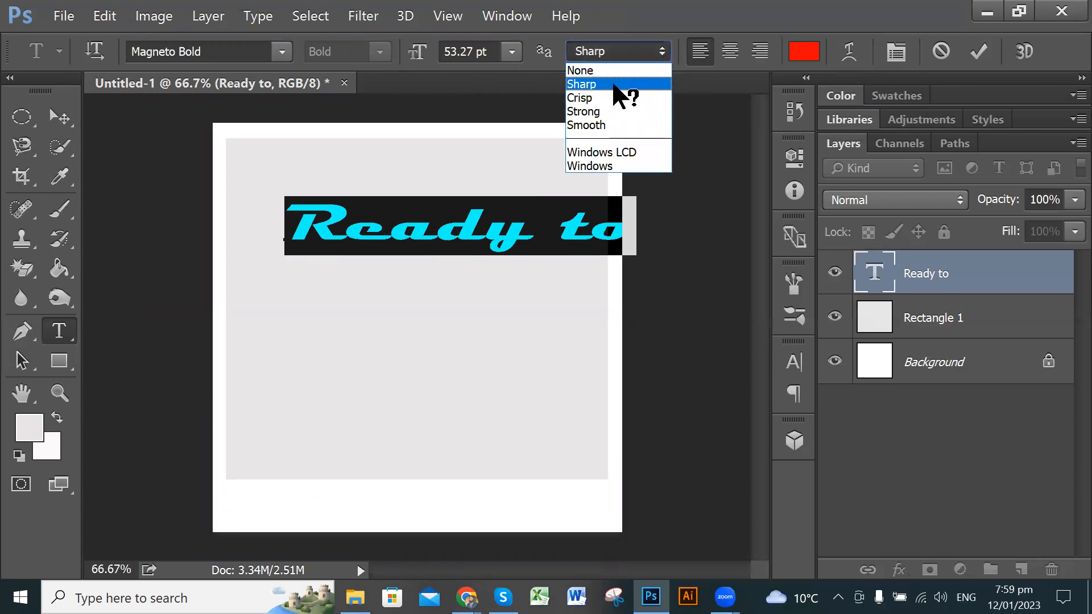
click(614, 103)
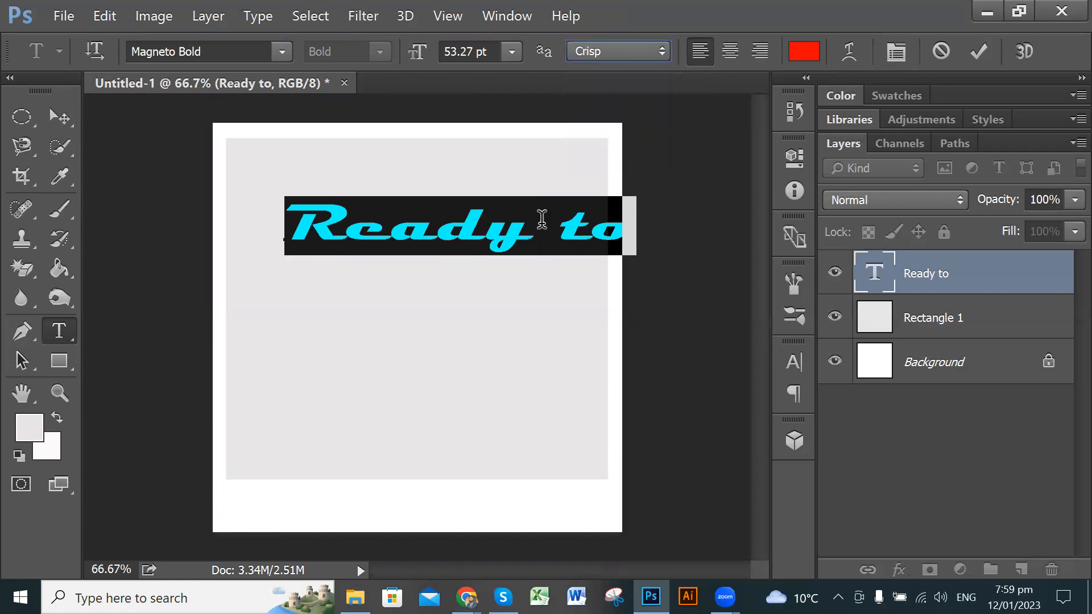
- Try the Smooth, Strong and Sharp anti-aliasing options on the "Ready to" text and return to Crisp
click(660, 54)
click(600, 125)
click(660, 52)
click(586, 111)
click(649, 50)
click(605, 82)
click(637, 56)
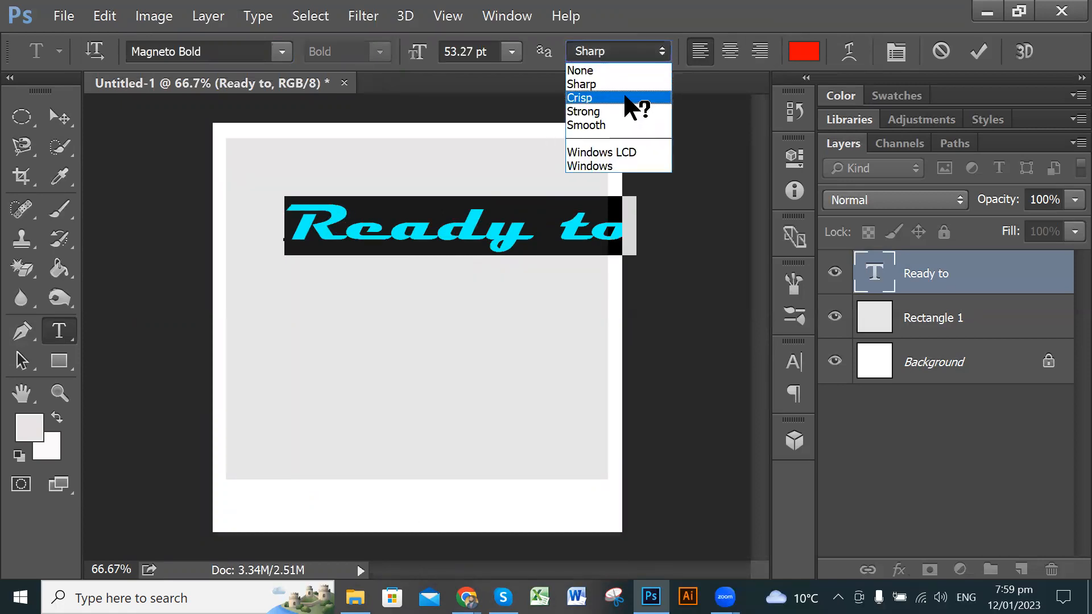
click(626, 96)
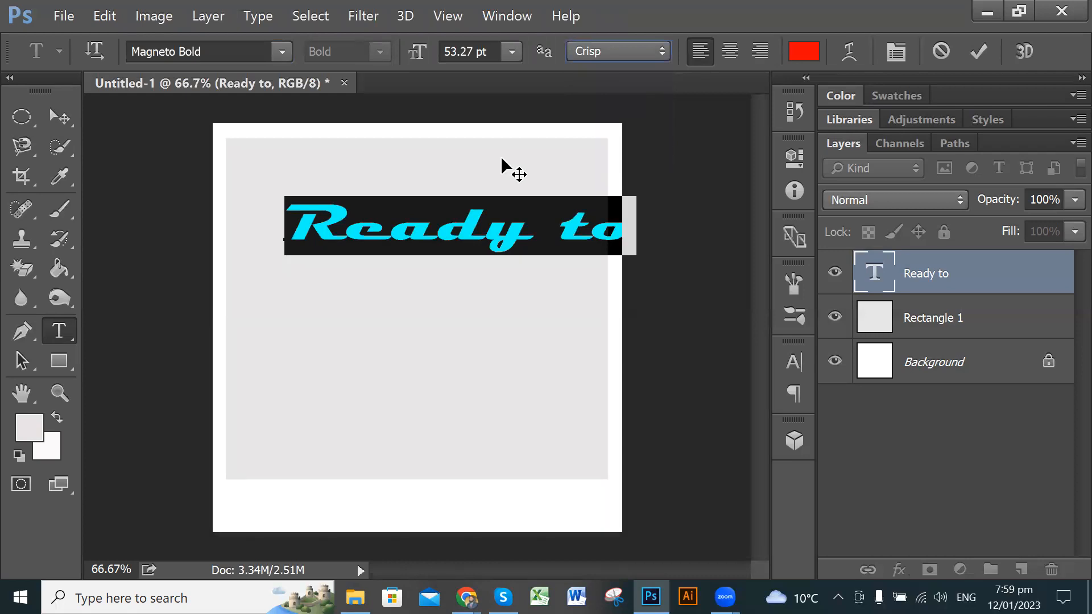
- Shift the "Ready to" text to the gray rectangle's left side and scale it to about 48.57% width and 72.93% height
click(60, 118)
drag(505, 244, 432, 237)
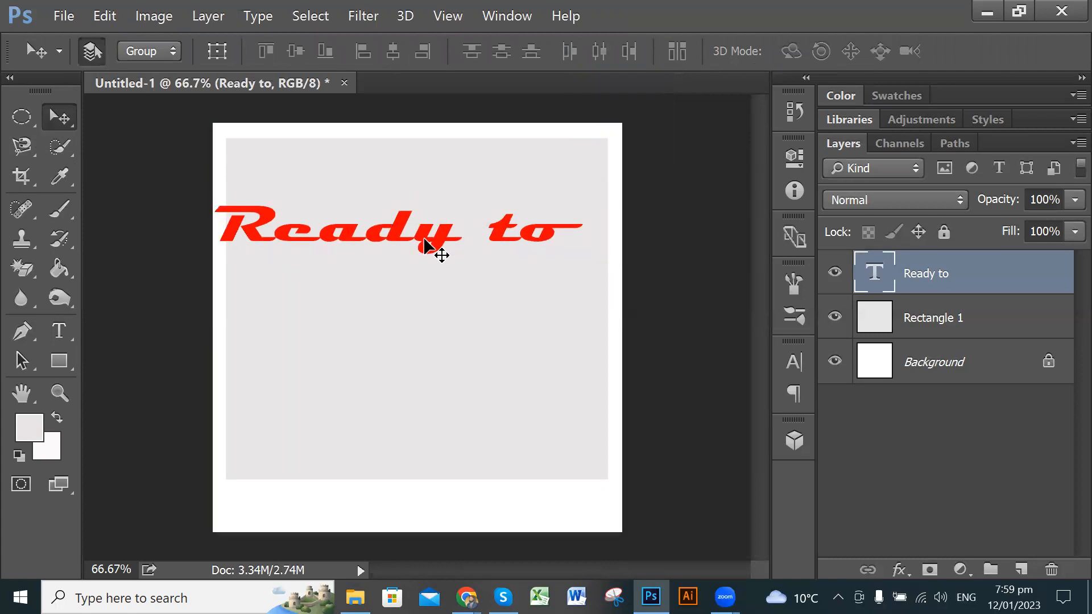
key(ctrl+t)
drag(582, 199, 484, 192)
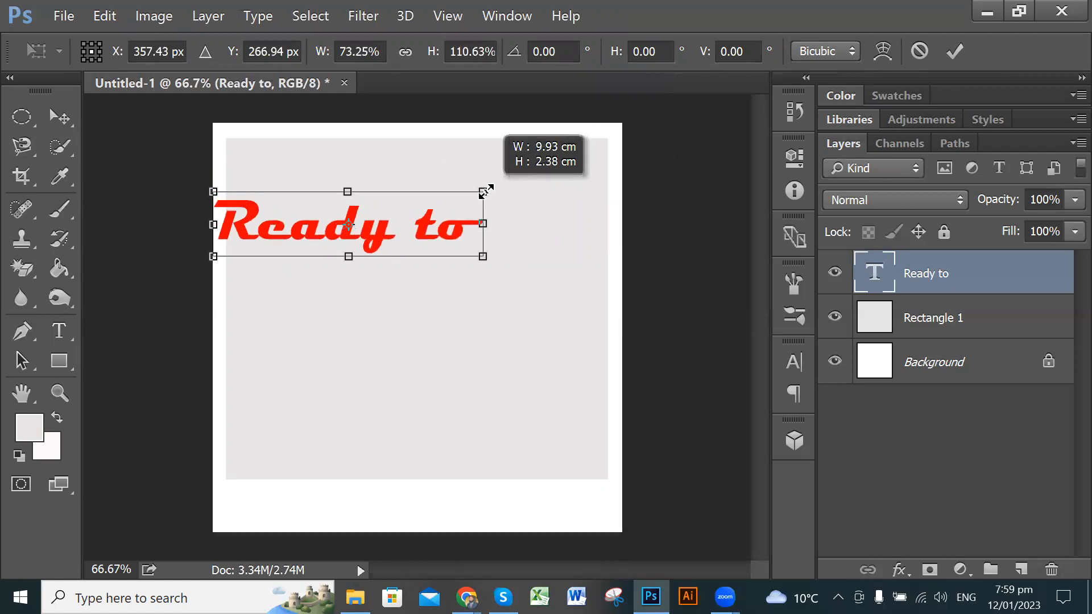
drag(318, 243, 342, 256)
drag(506, 268, 401, 239)
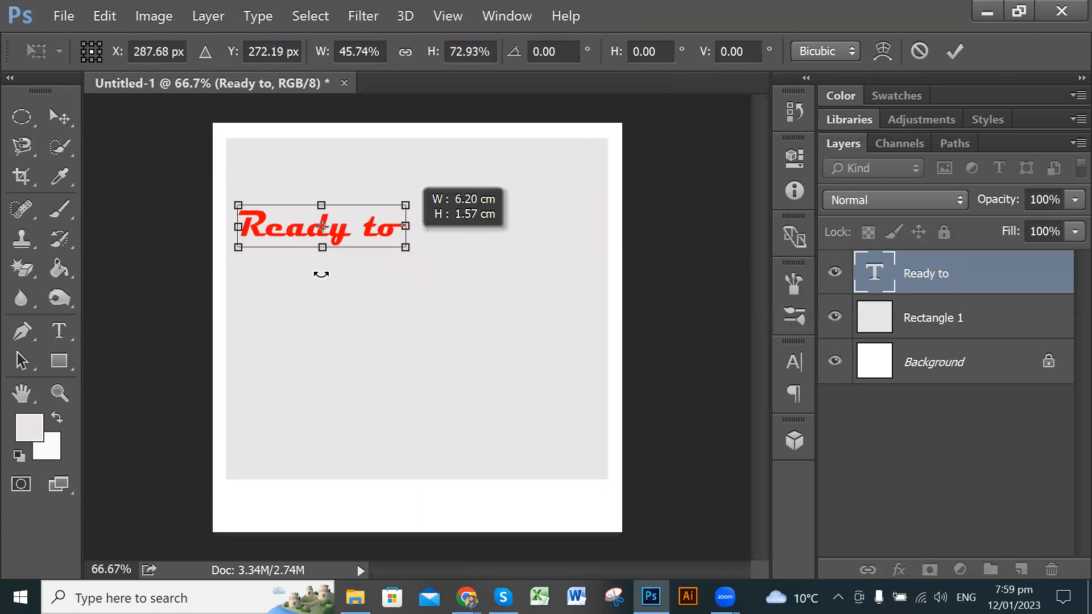
key(ctrl+z)
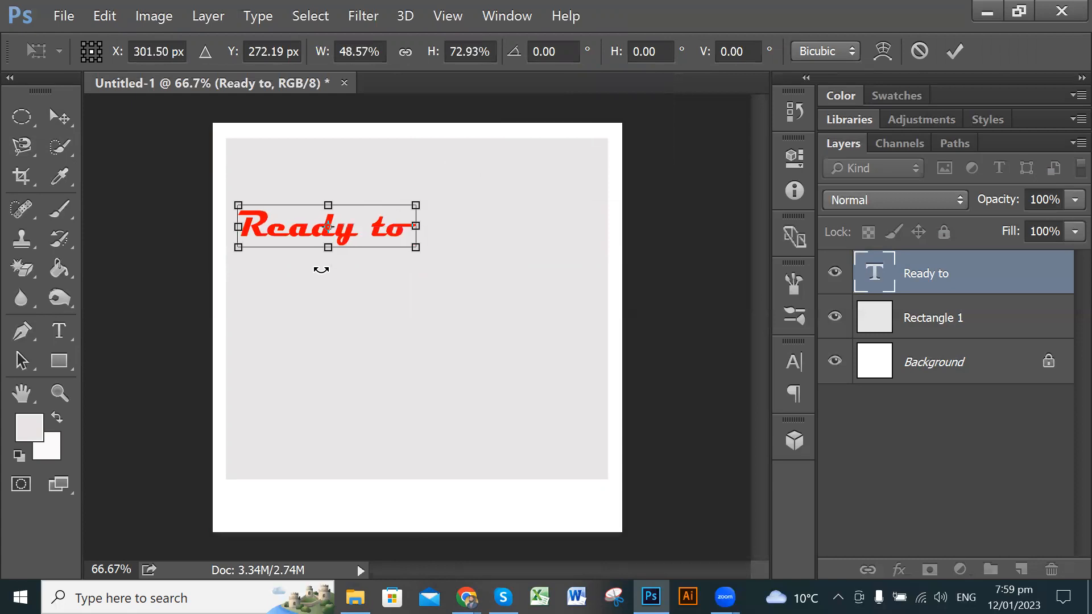
- Rotate the "Ready to" text to about -14.91° and place it against the gray rectangle's left edge, applying the transform
drag(328, 271, 332, 272)
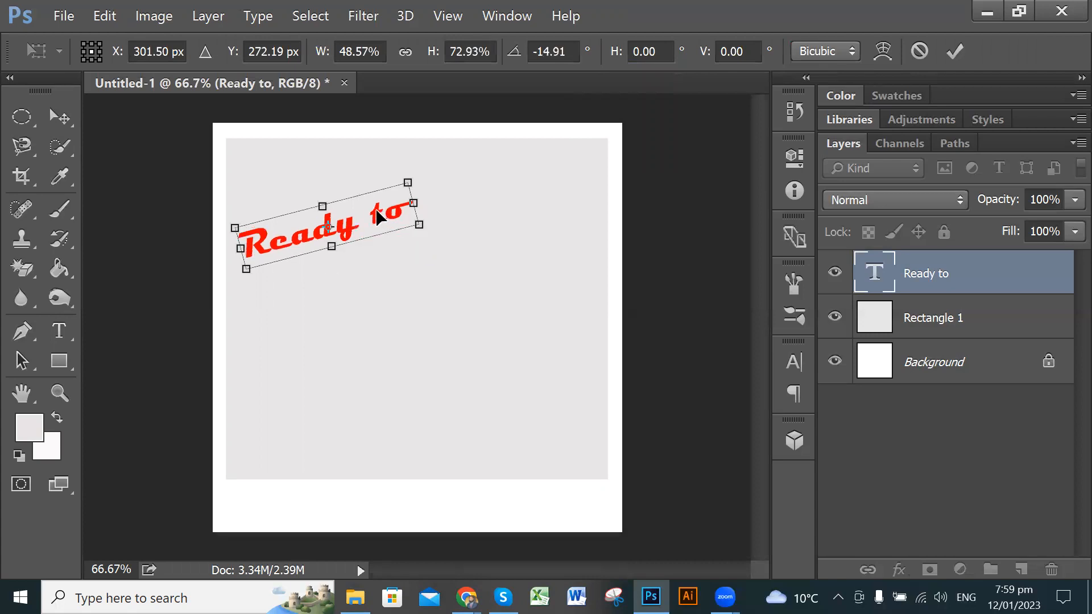
drag(381, 209, 372, 206)
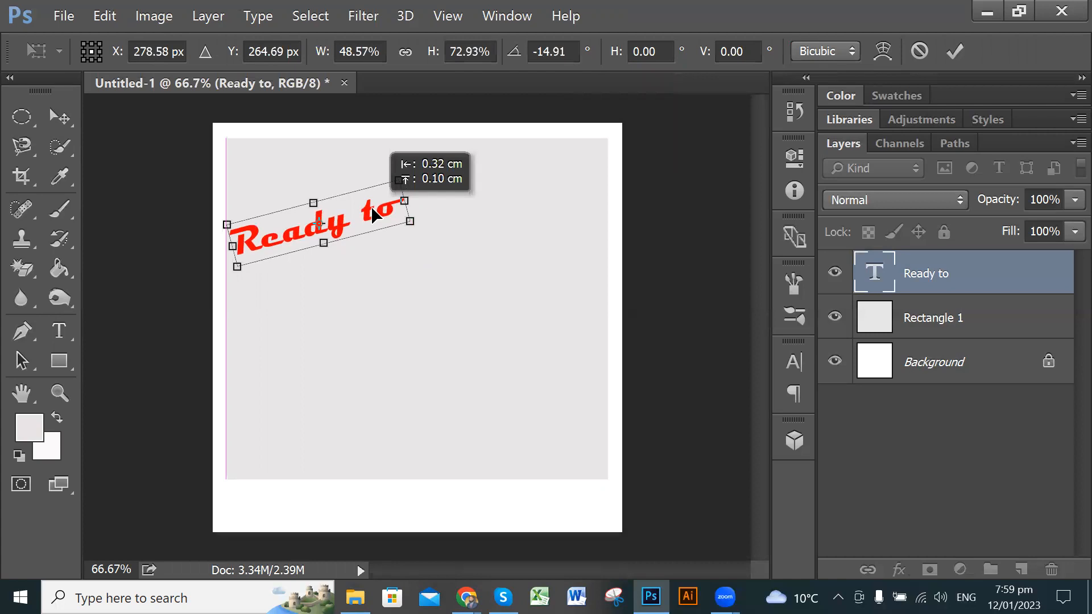
drag(371, 208, 371, 209)
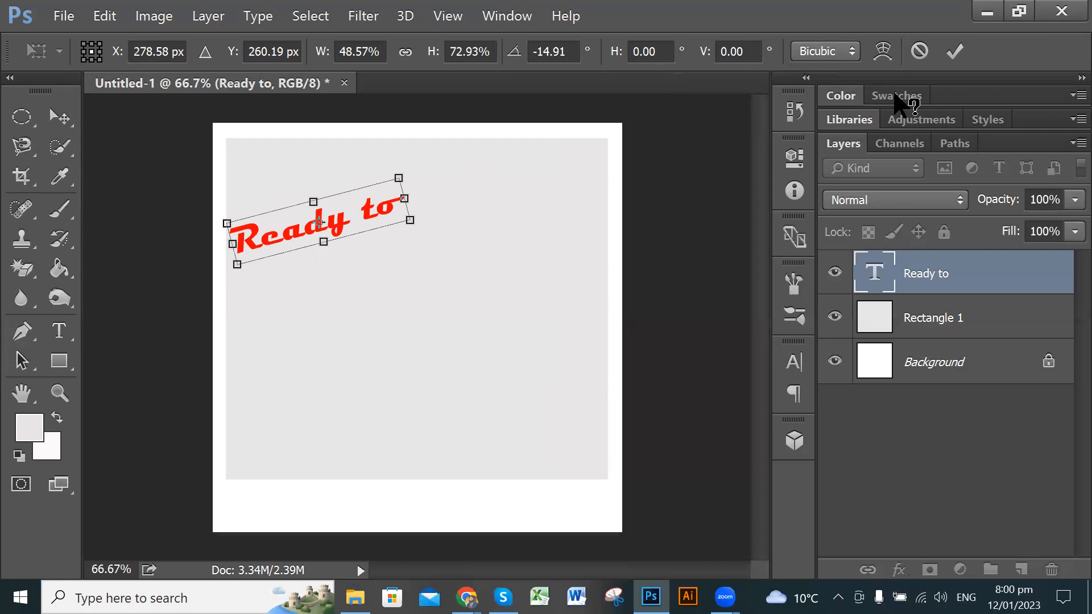
click(955, 51)
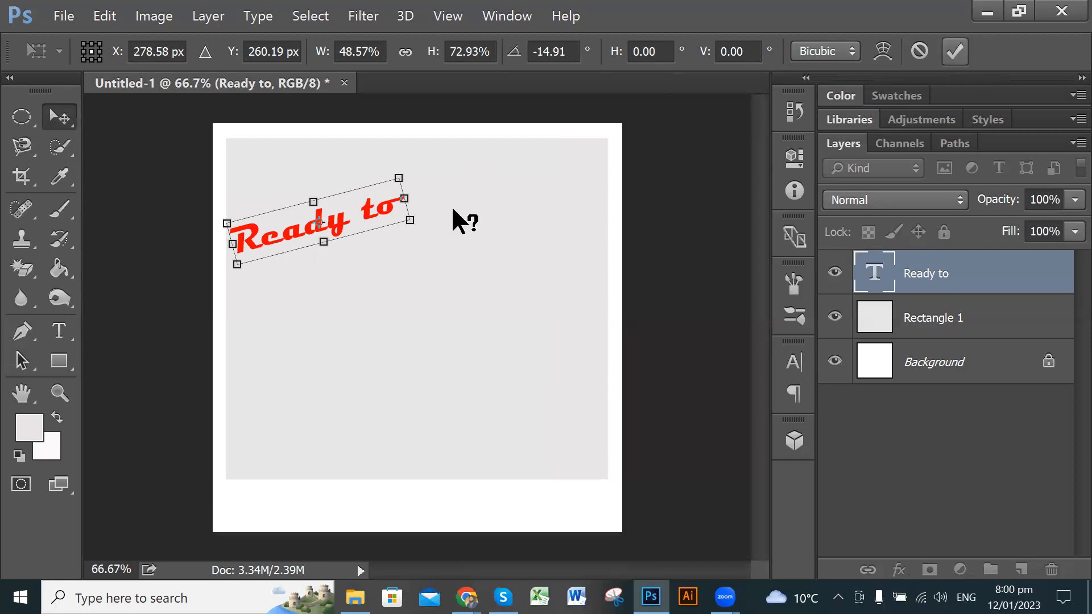
mouse_move(349, 216)
mouse_down()
mouse_move(359, 230)
mouse_move(349, 218)
mouse_up()
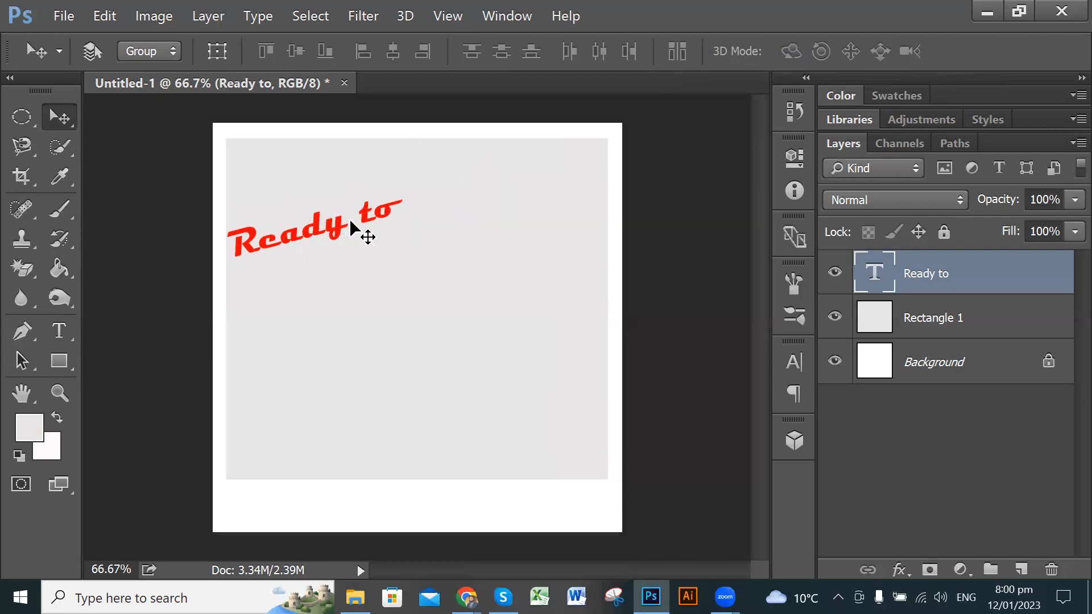
- Add a new text layer below "Ready to" with "STUDY" on the first line and "Abroad" on the second
click(60, 331)
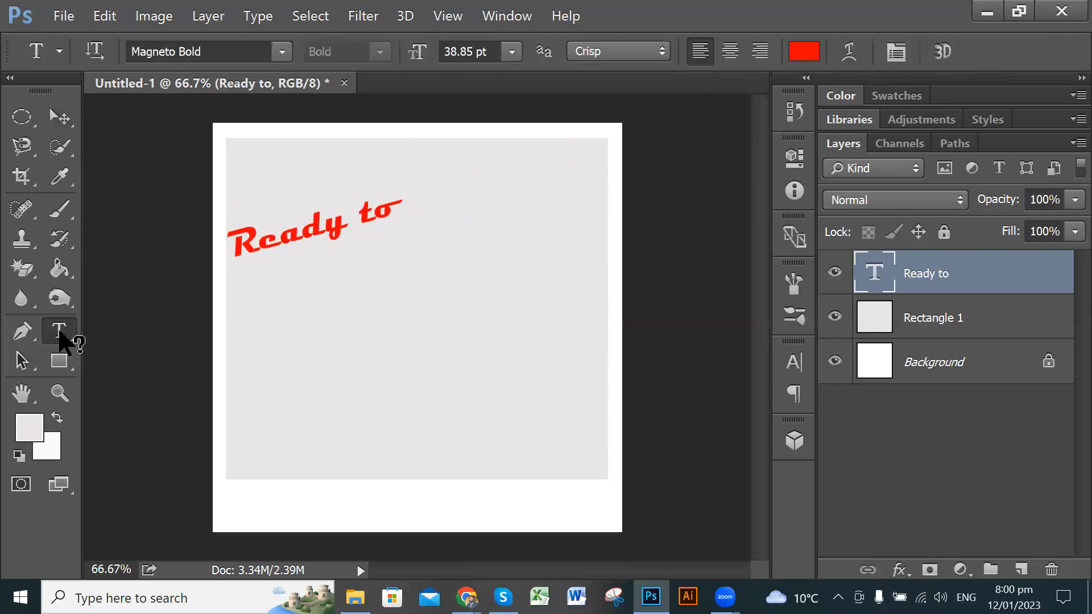
click(303, 282)
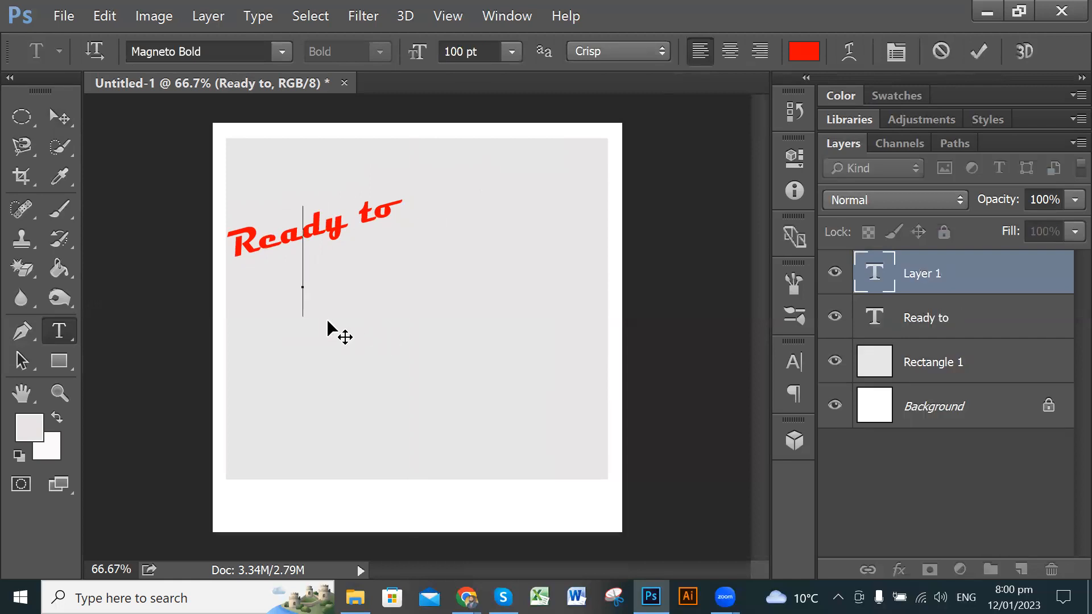
text(STUDY)
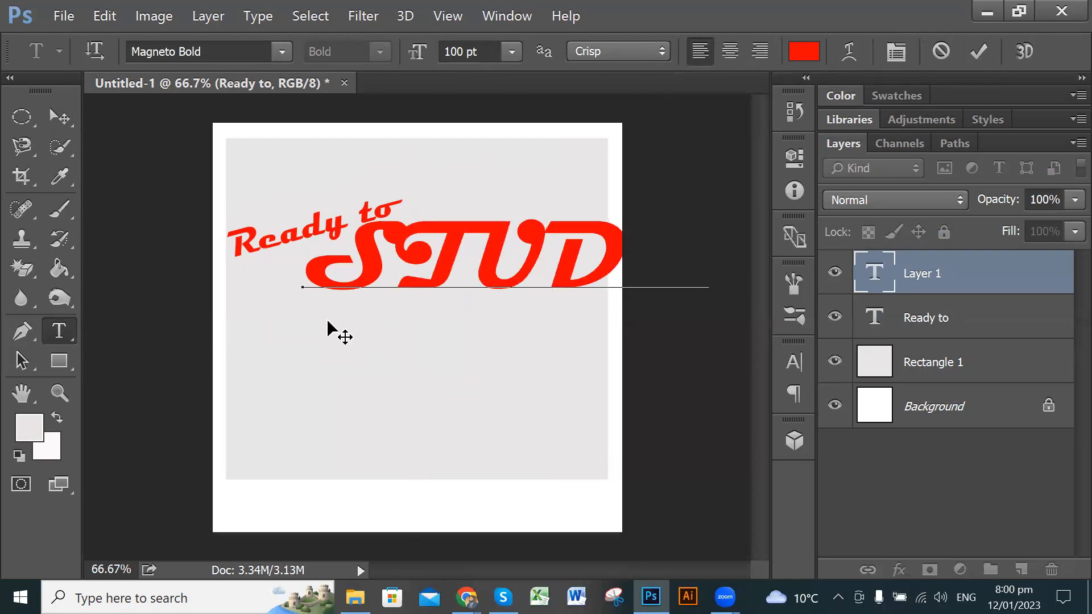
key(Return)
text(a)
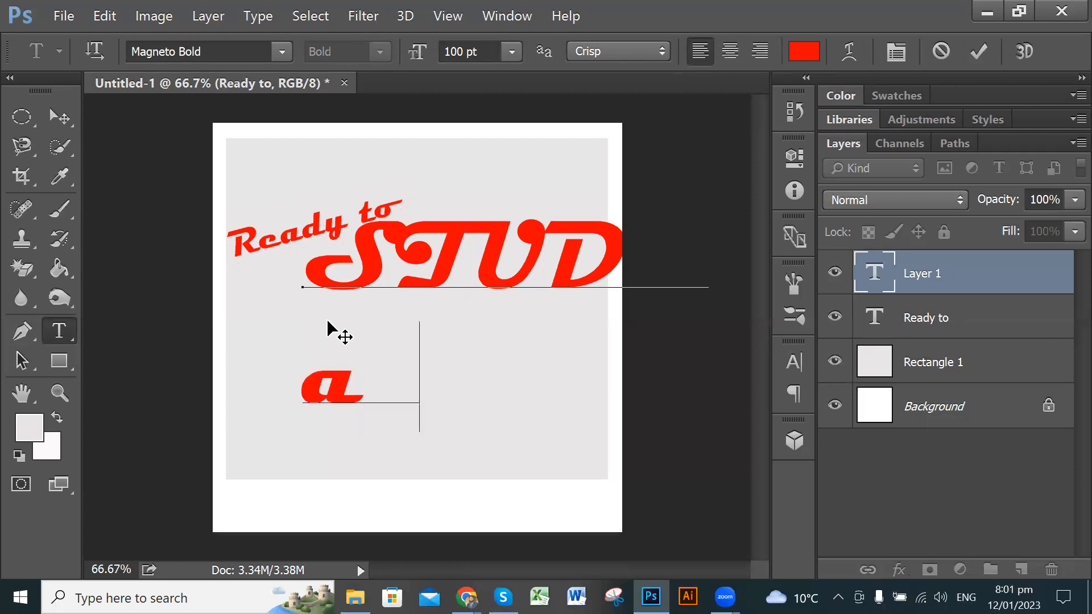
text(broad)
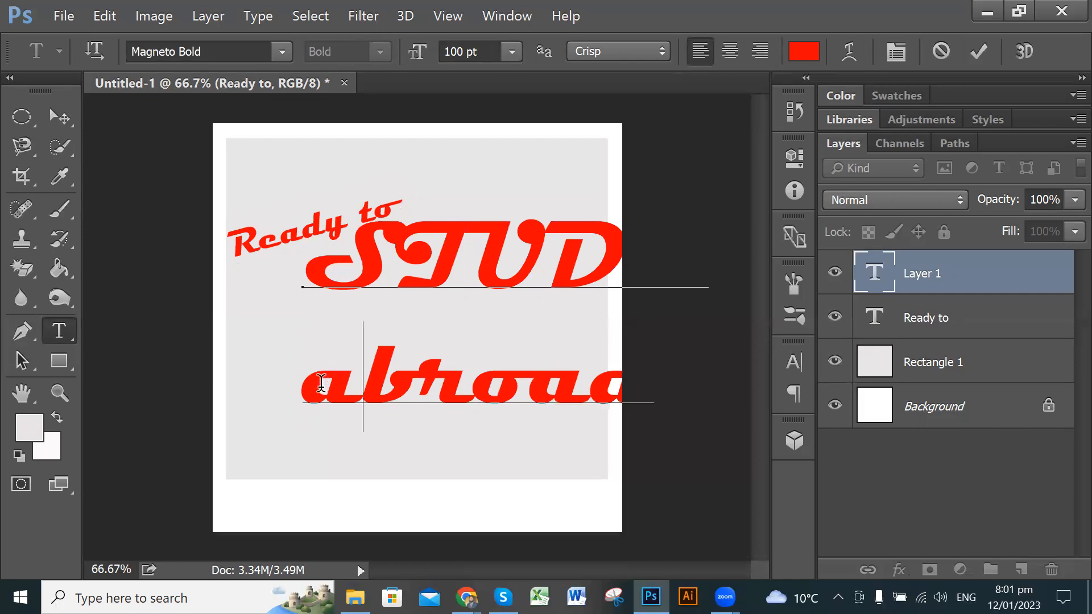
drag(362, 378, 312, 382)
text(A)
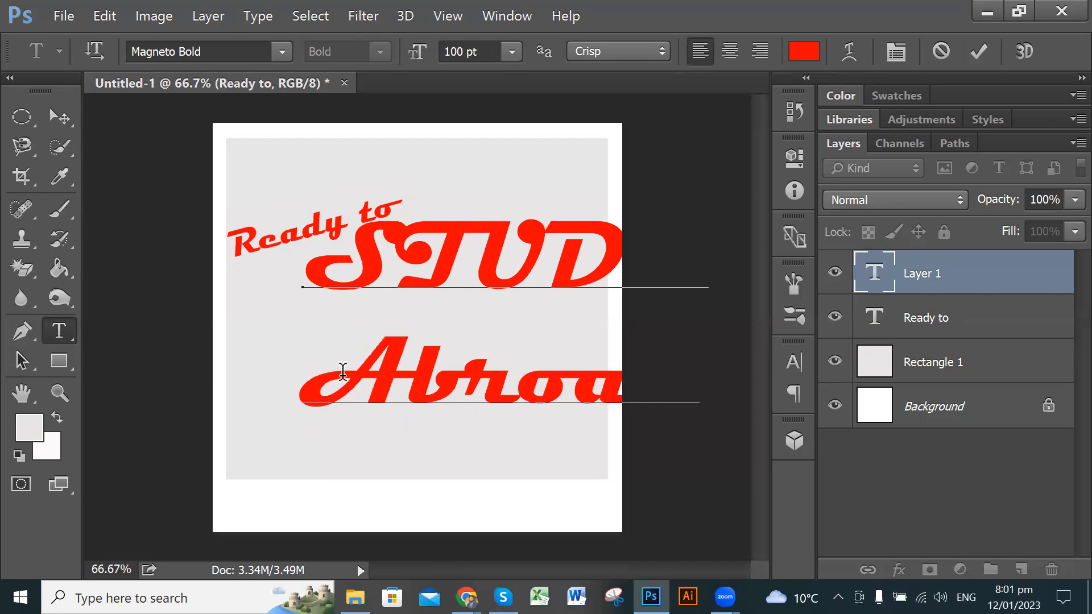
double_click(588, 367)
click(586, 363)
- Set the whole "STUDY Abroad" text to Arial Regular at 48 pt
drag(321, 259, 740, 409)
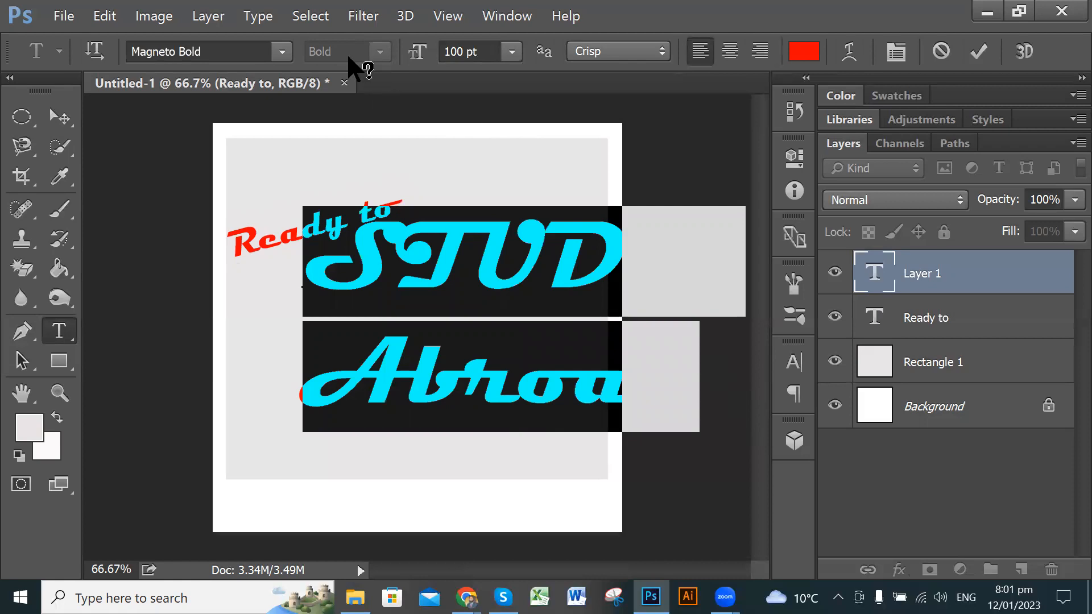
click(282, 53)
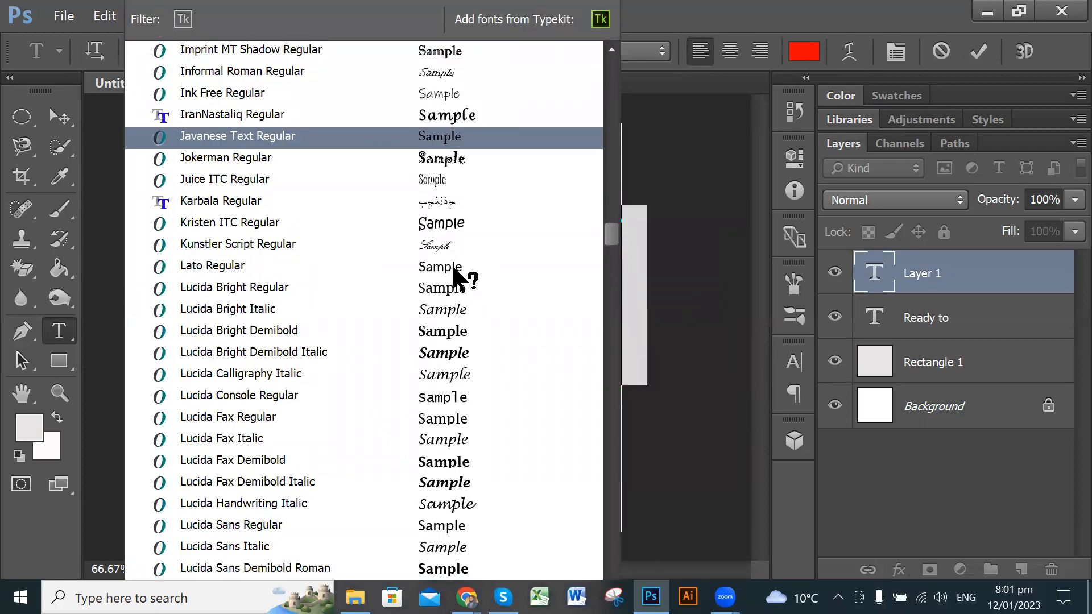
scroll(453, 223, up, 6)
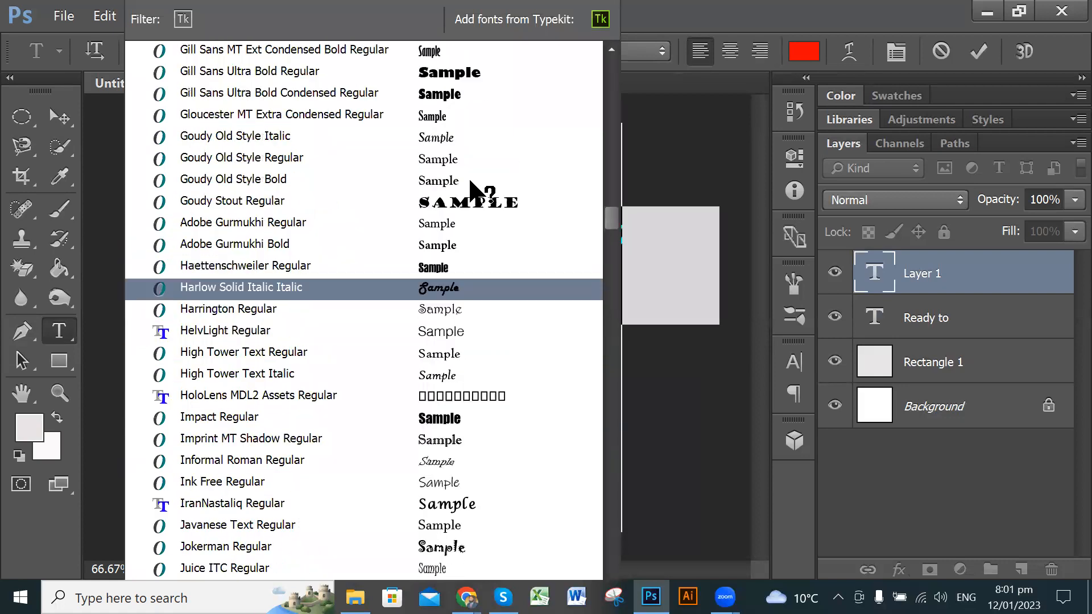
scroll(471, 177, up, 5)
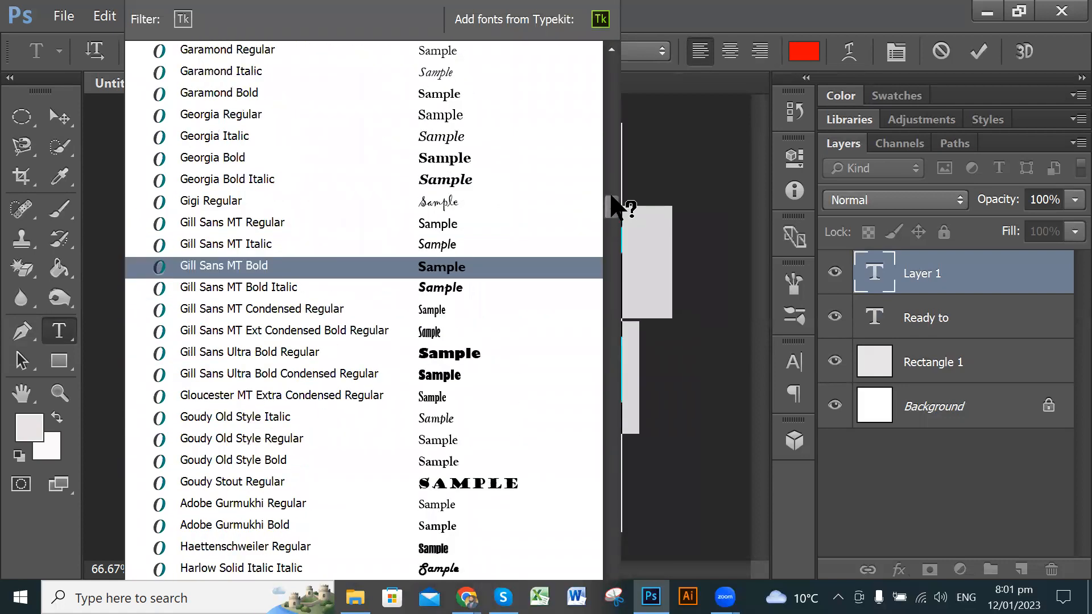
scroll(615, 74, up, 6)
scroll(615, 73, up, 10)
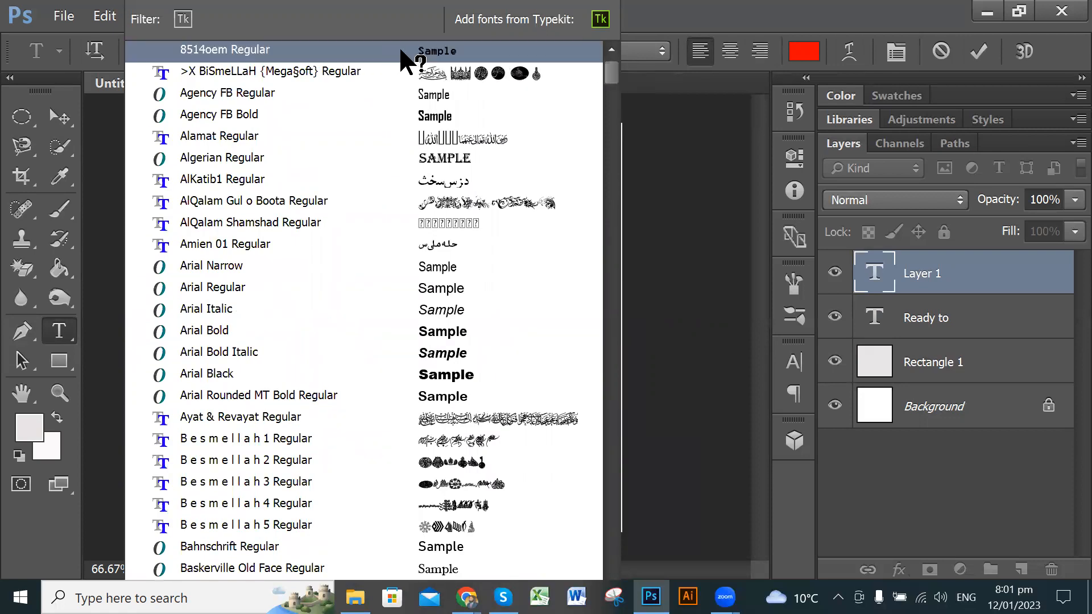
click(237, 288)
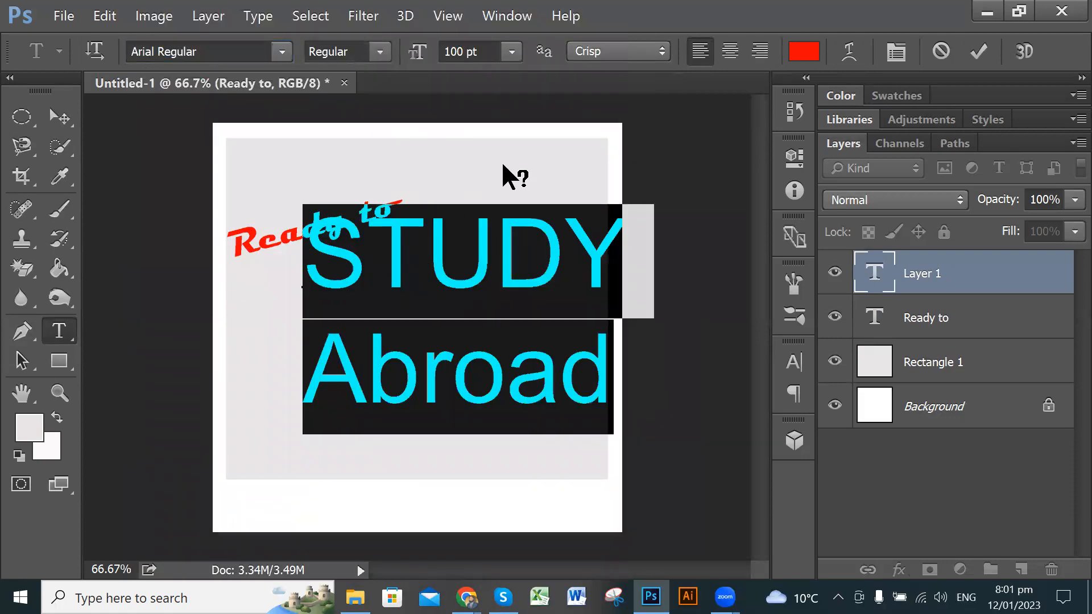
click(512, 53)
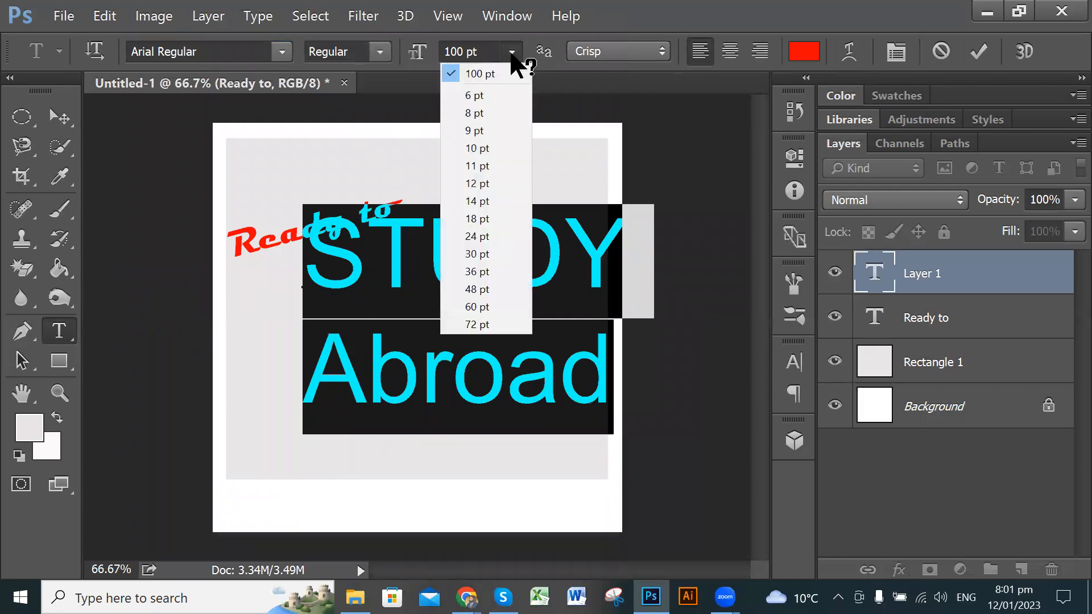
click(478, 290)
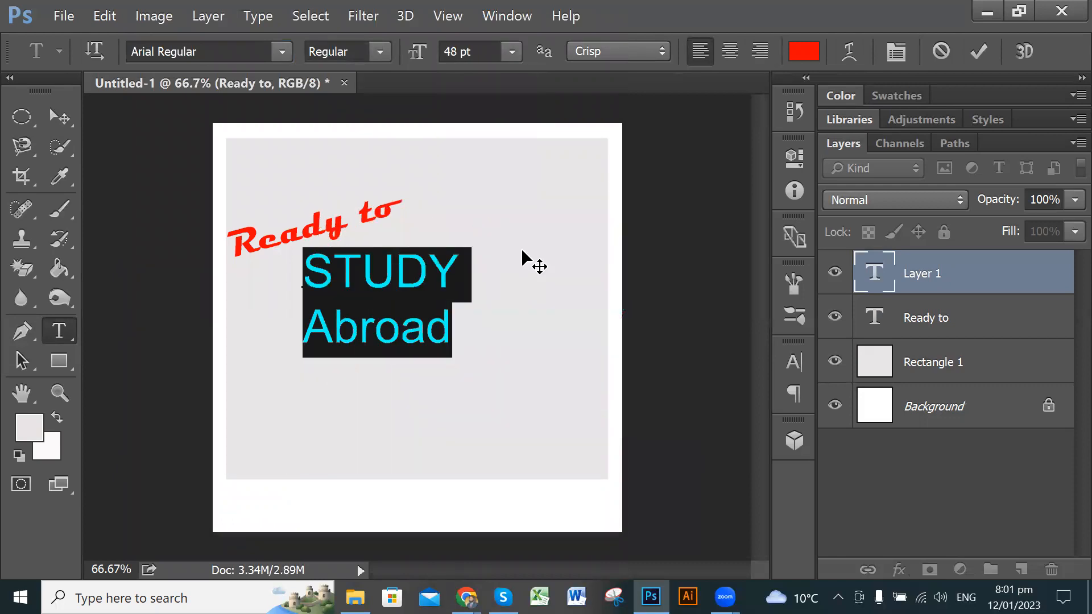
- Recolor only the word "STUDY" to the golden yellow #fac716, trying several yellow and orange hues
click(435, 290)
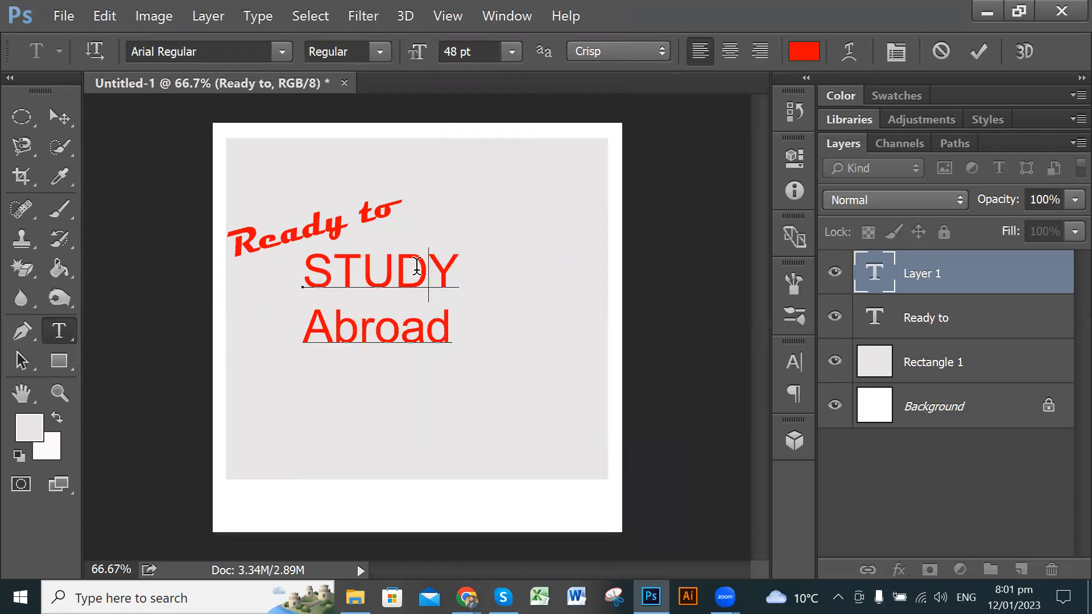
drag(312, 272, 456, 271)
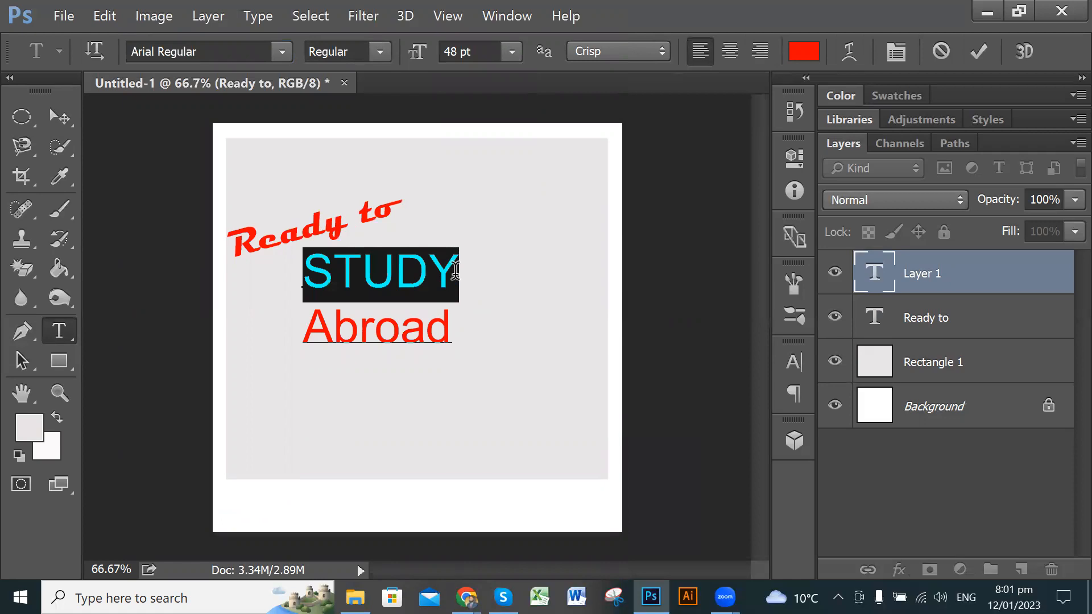
click(802, 51)
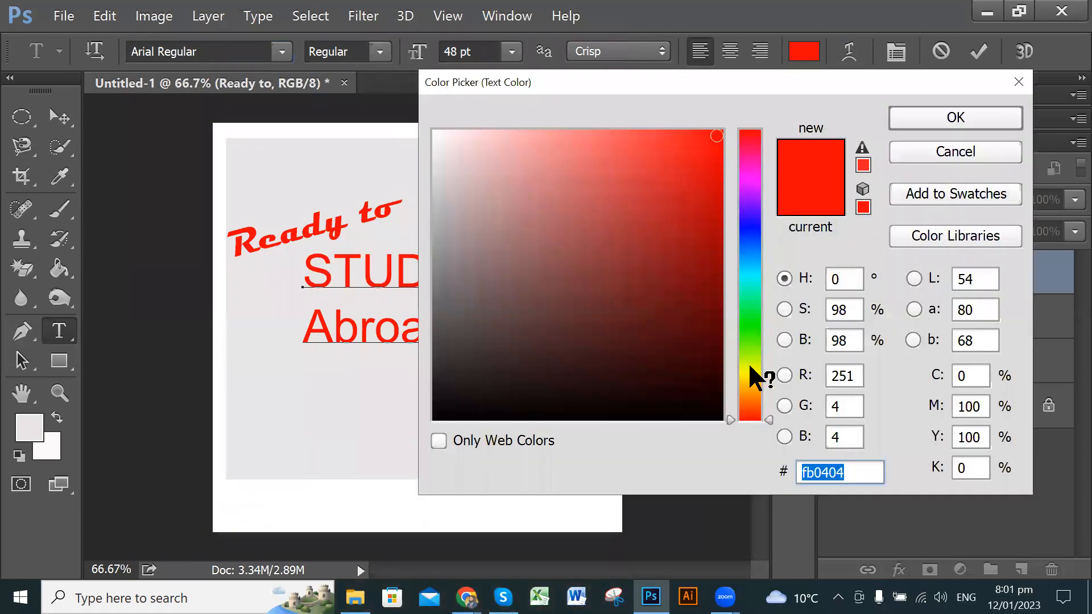
click(749, 365)
click(720, 133)
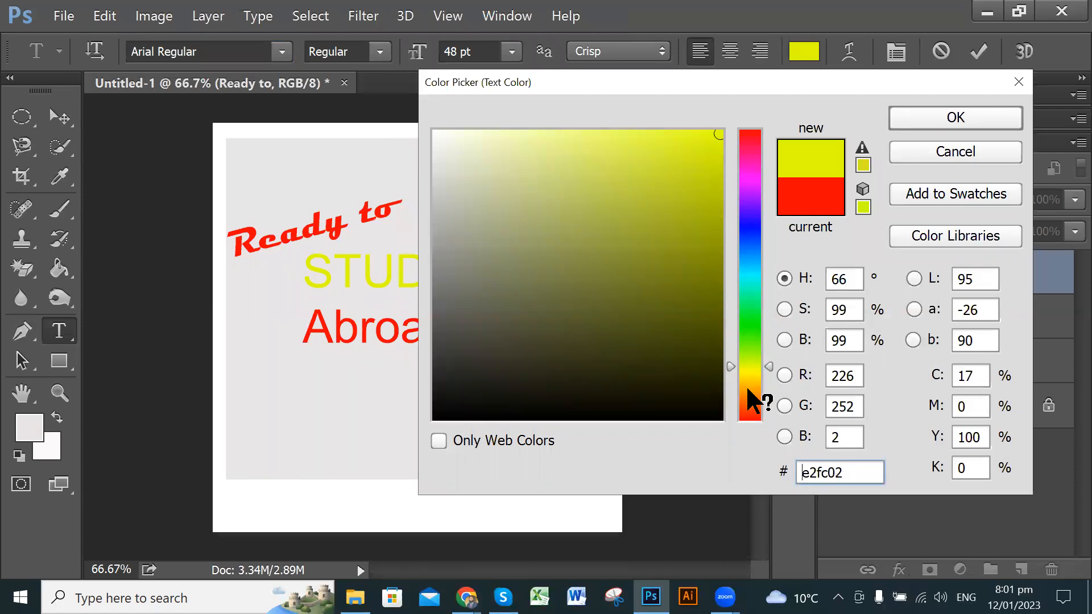
click(749, 391)
click(756, 395)
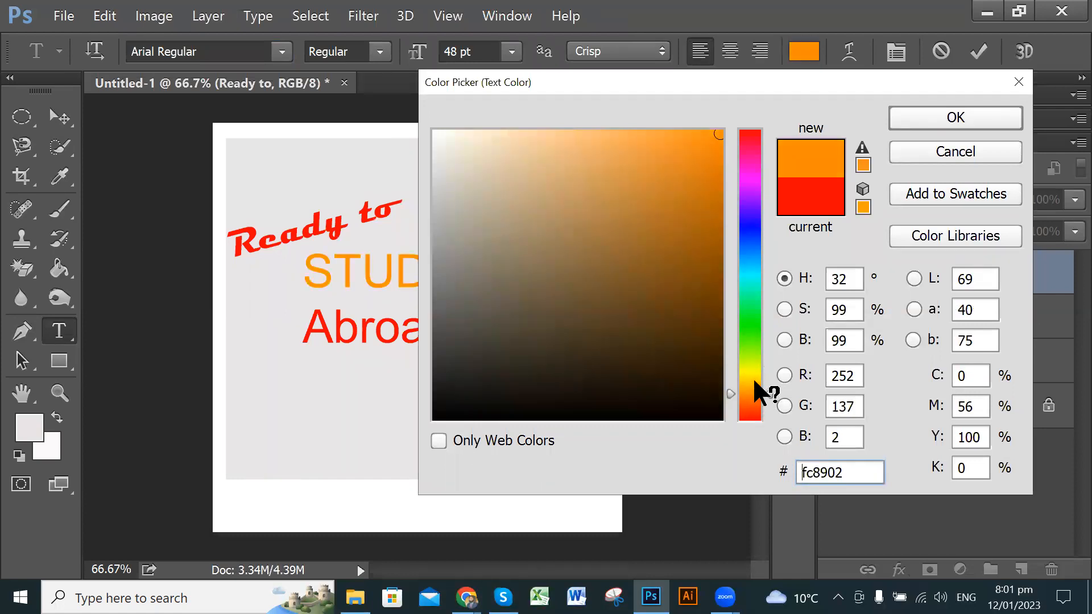
click(752, 366)
click(753, 376)
click(756, 401)
click(756, 401)
click(749, 374)
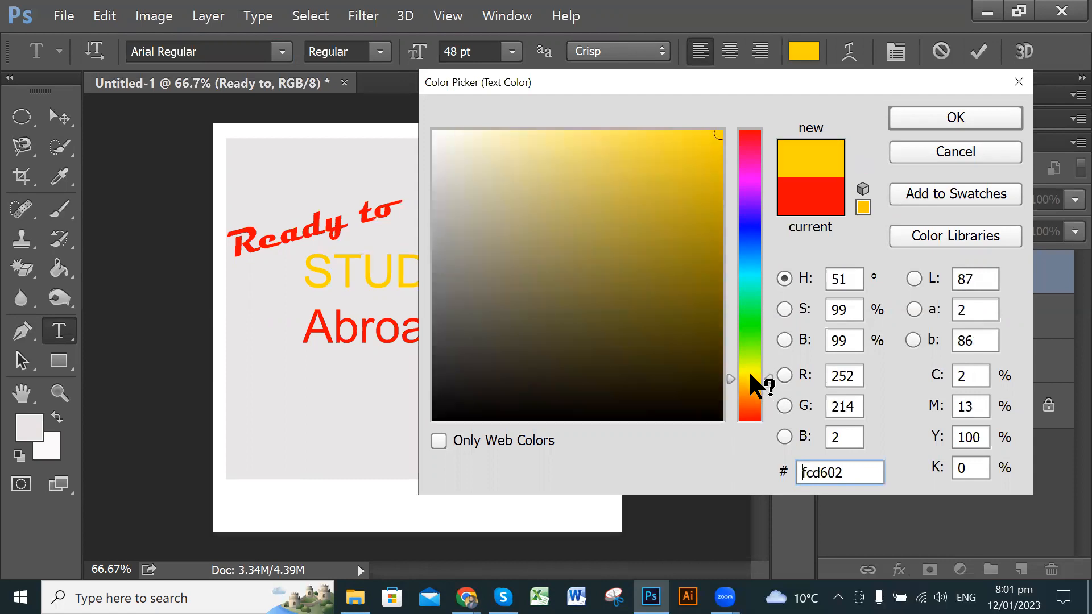
mouse_move(769, 375)
mouse_down()
mouse_move(766, 344)
mouse_move(765, 371)
mouse_up()
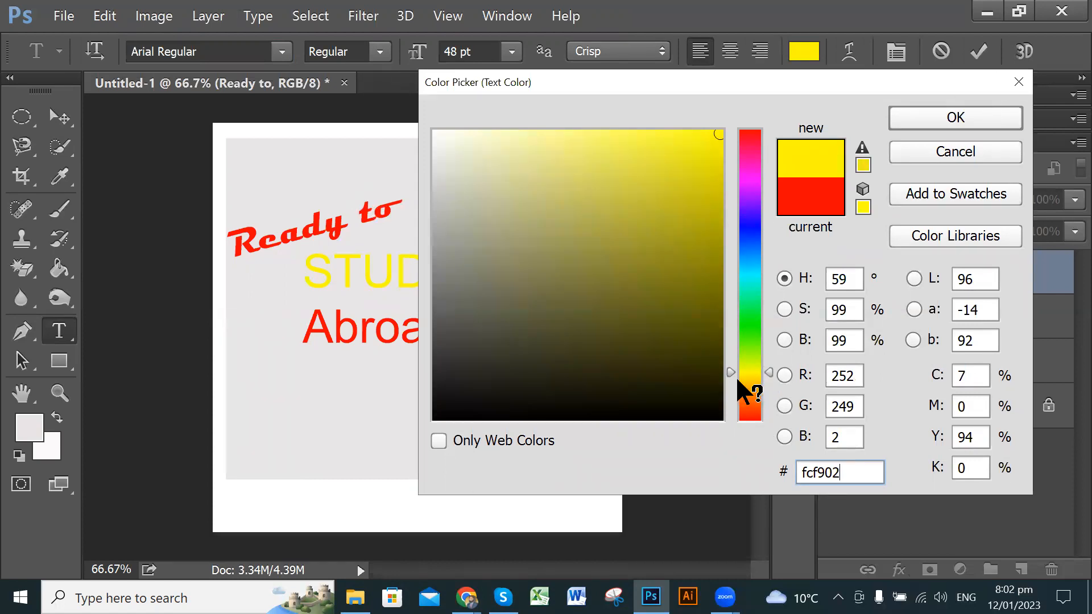
drag(732, 280, 745, 379)
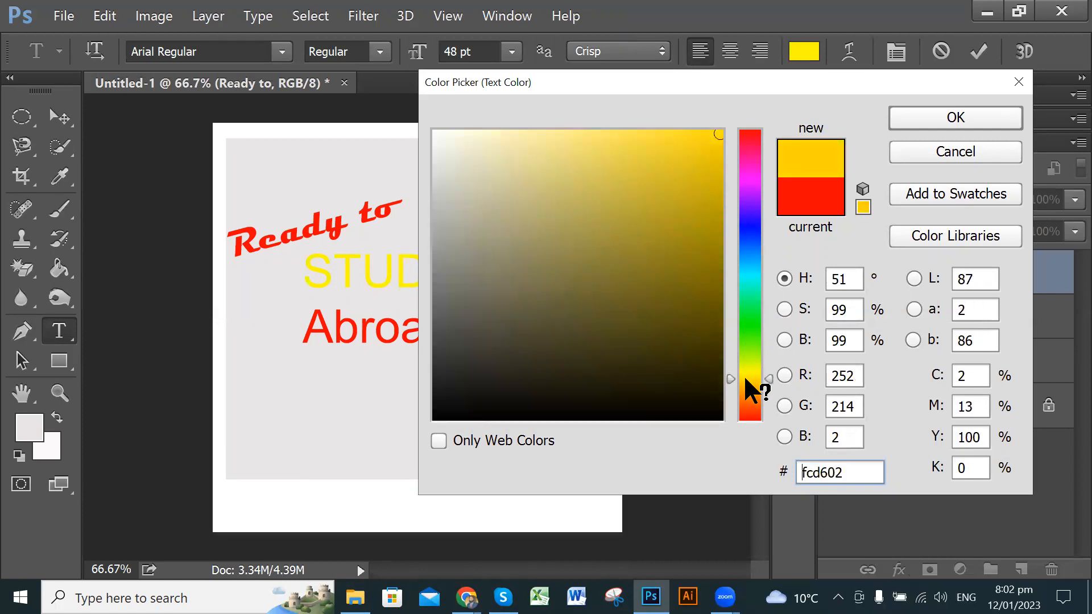
mouse_move(742, 374)
mouse_down()
mouse_move(752, 349)
mouse_move(754, 381)
mouse_up()
click(710, 228)
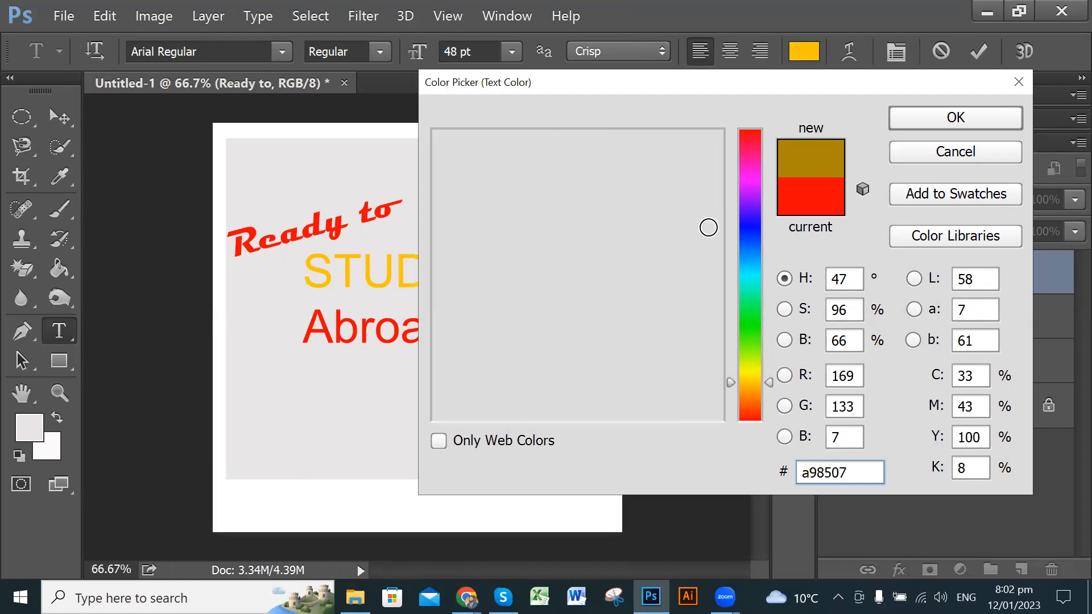
mouse_move(697, 199)
mouse_down()
mouse_move(661, 171)
mouse_move(663, 134)
mouse_move(699, 143)
mouse_up()
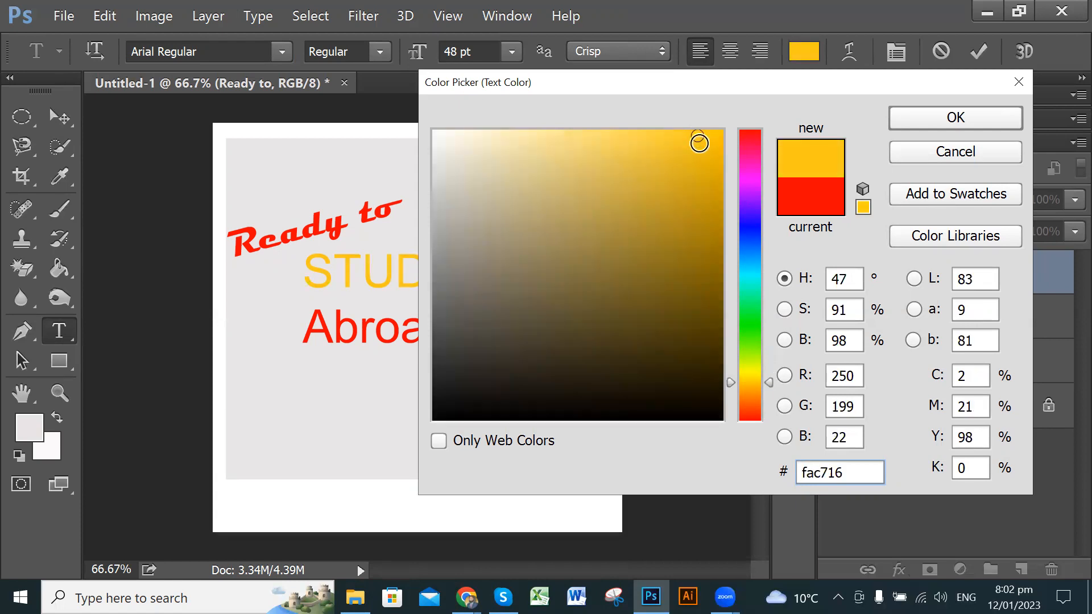
click(961, 116)
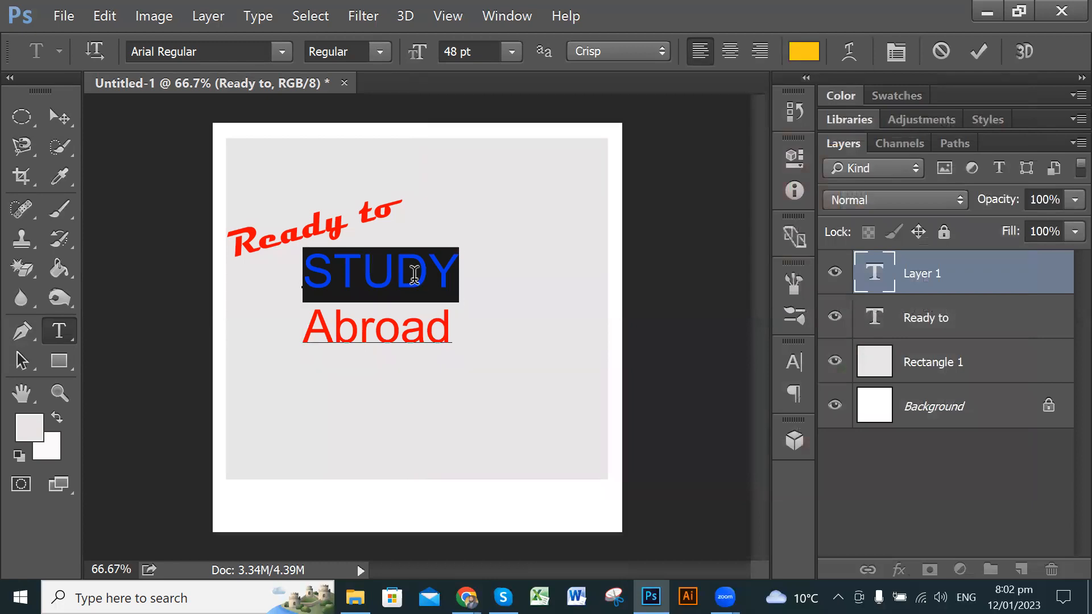
click(428, 273)
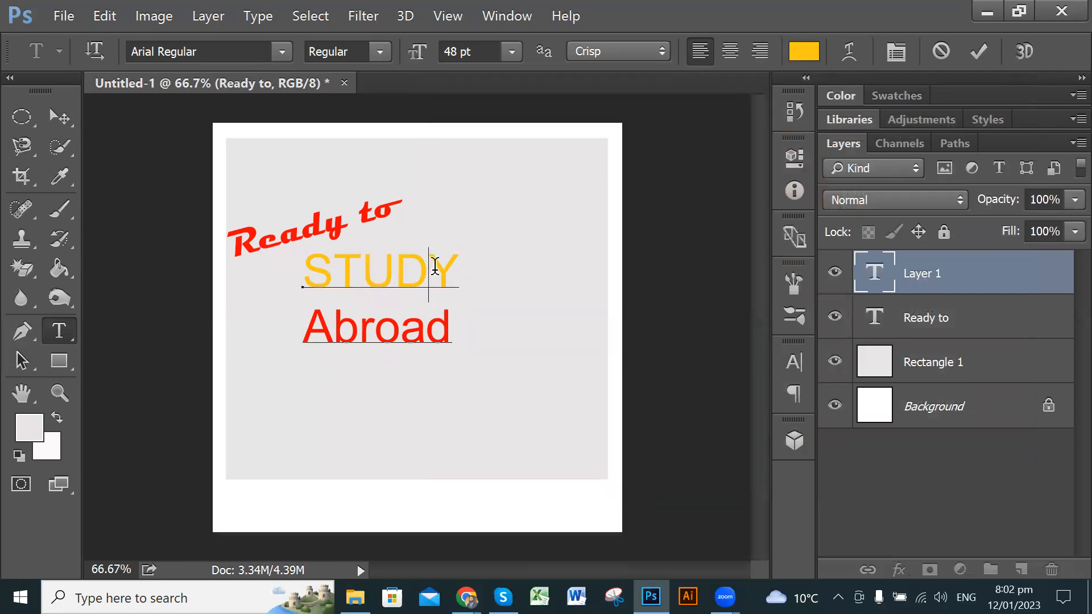
double_click(436, 276)
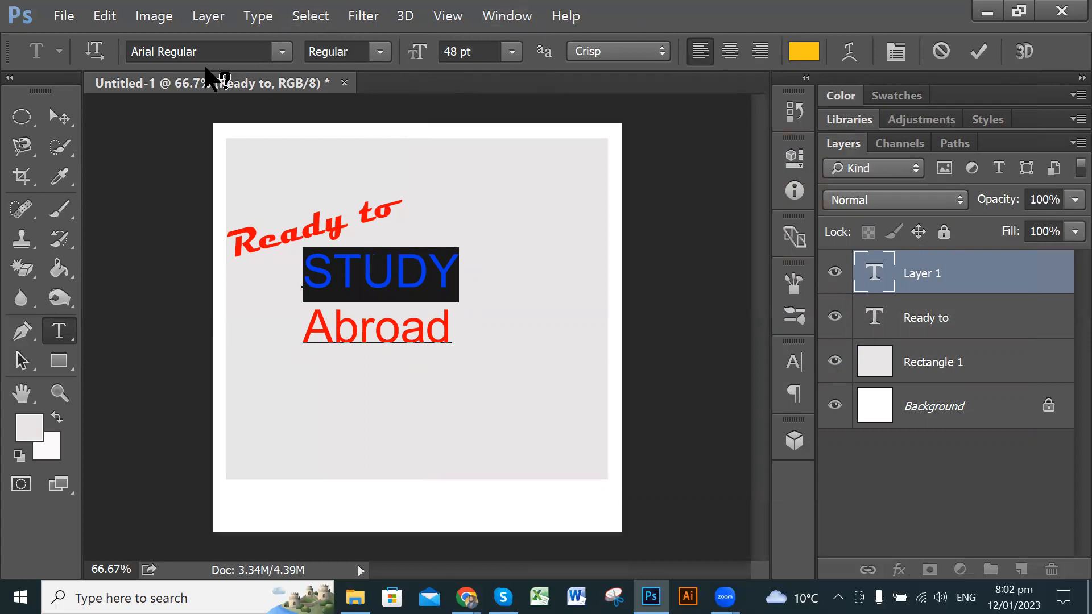
- Recolor the word "Abroad" to the near-black #030000
double_click(389, 329)
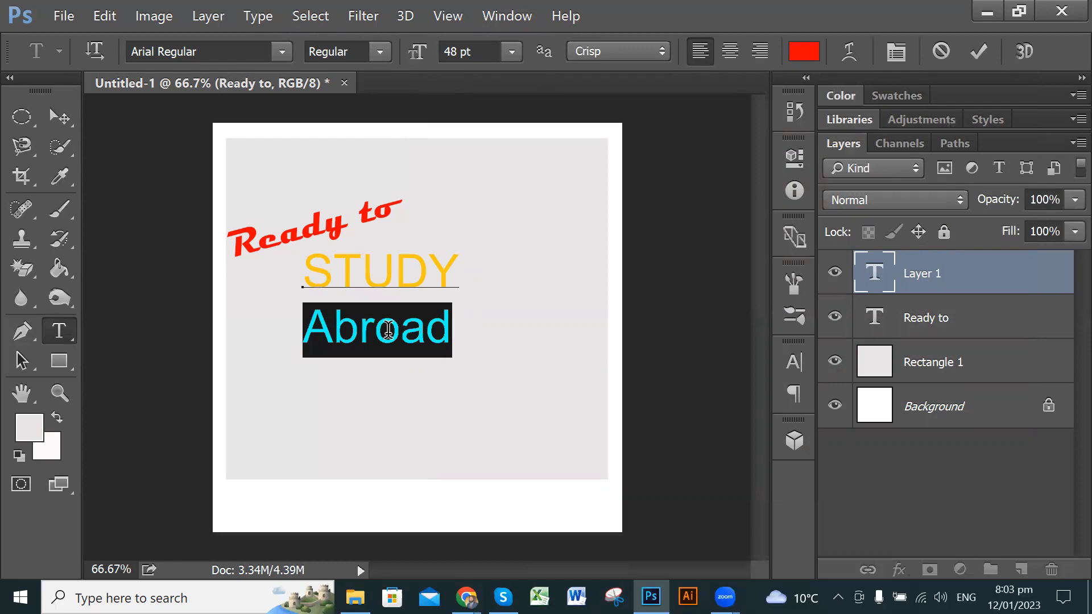
click(804, 51)
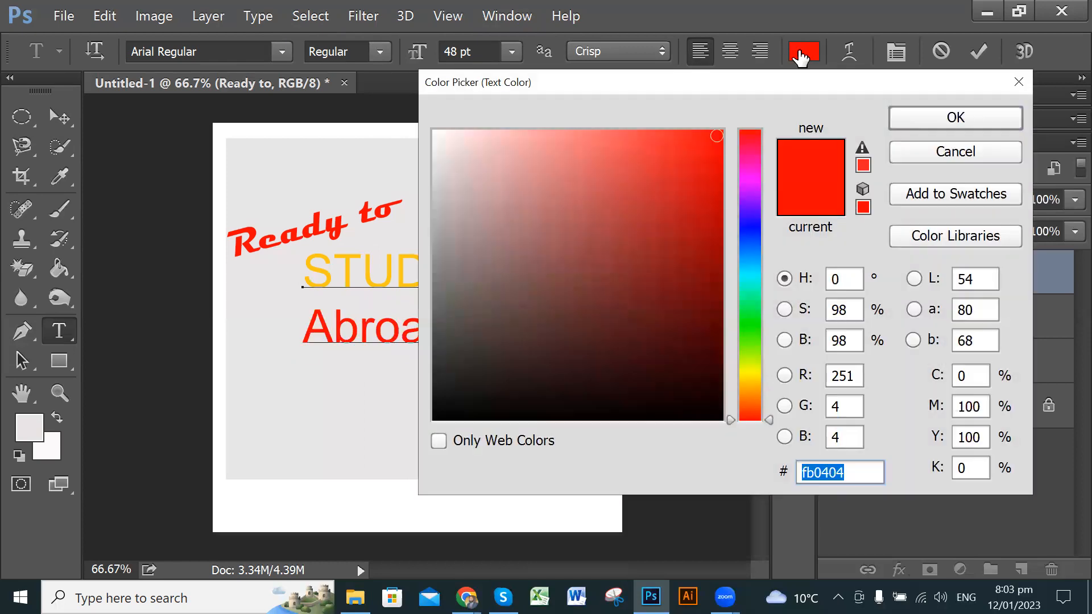
click(715, 417)
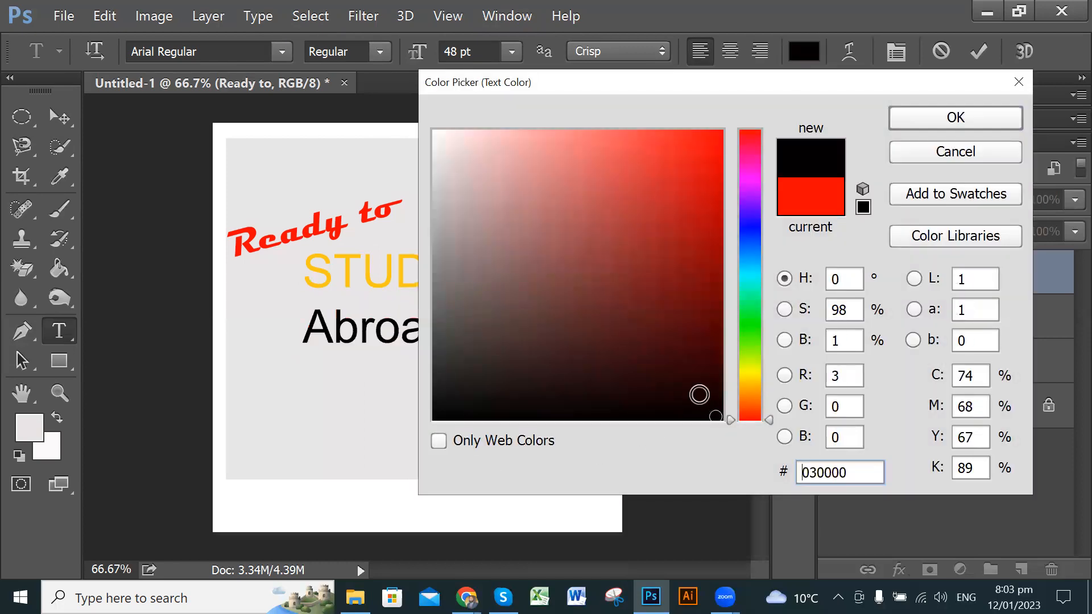
click(926, 117)
click(387, 329)
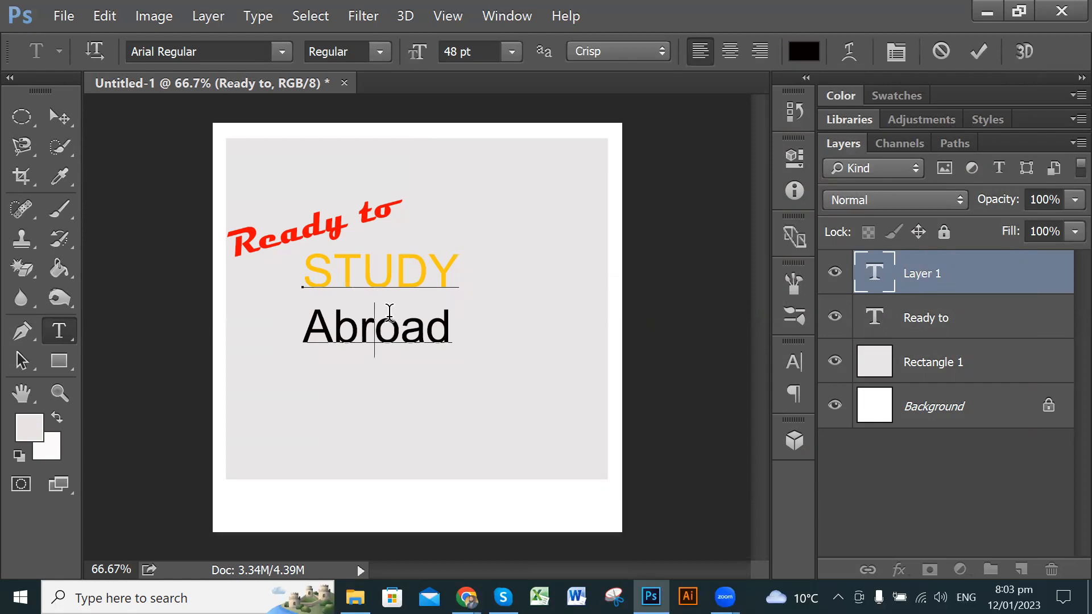
click(304, 267)
shift+click(464, 352)
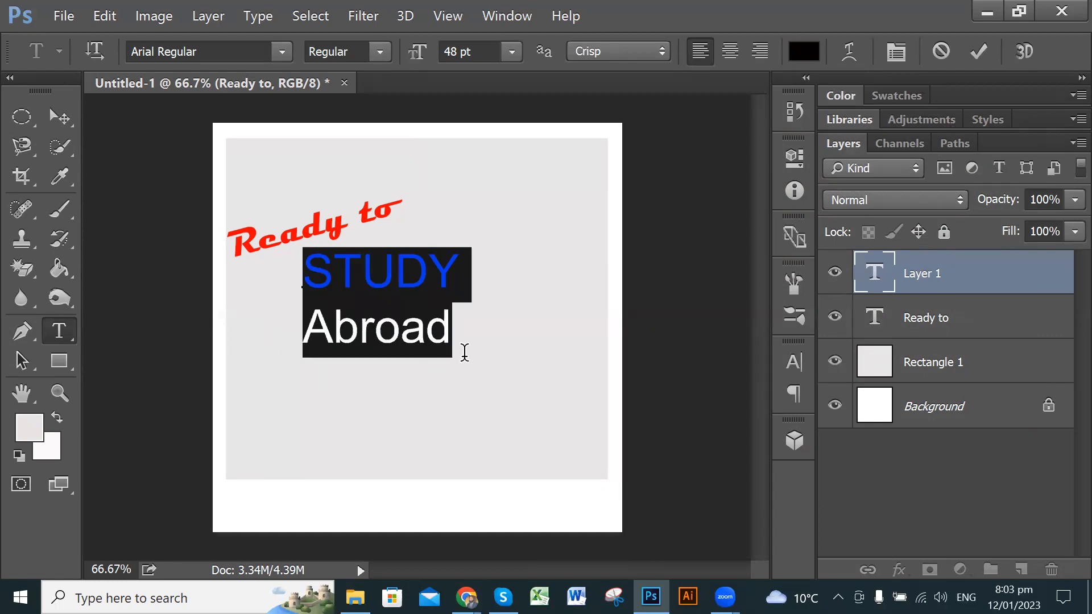
click(430, 317)
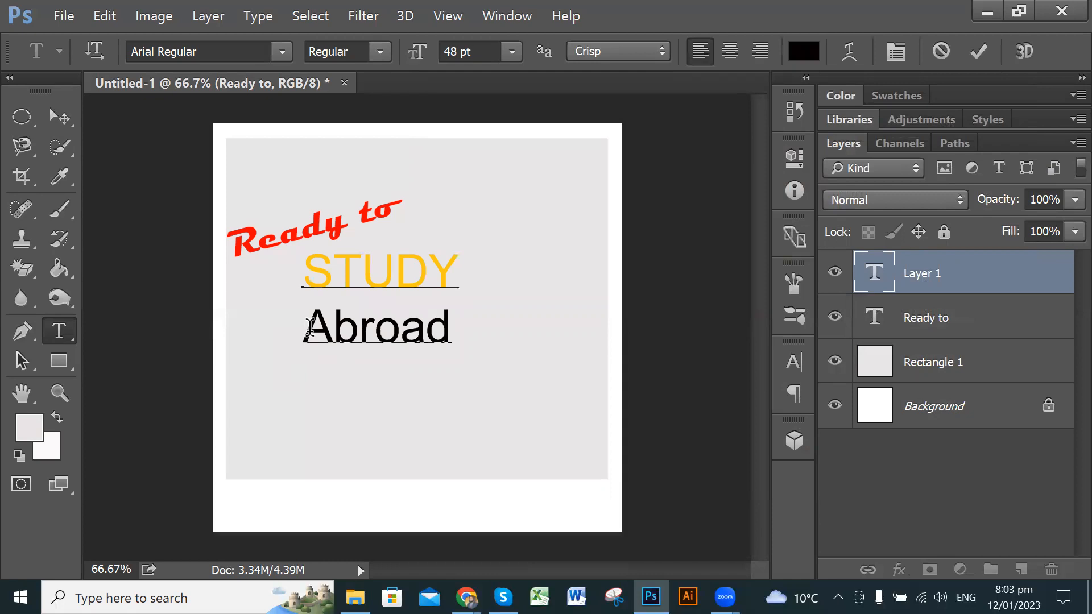
key(Delete)
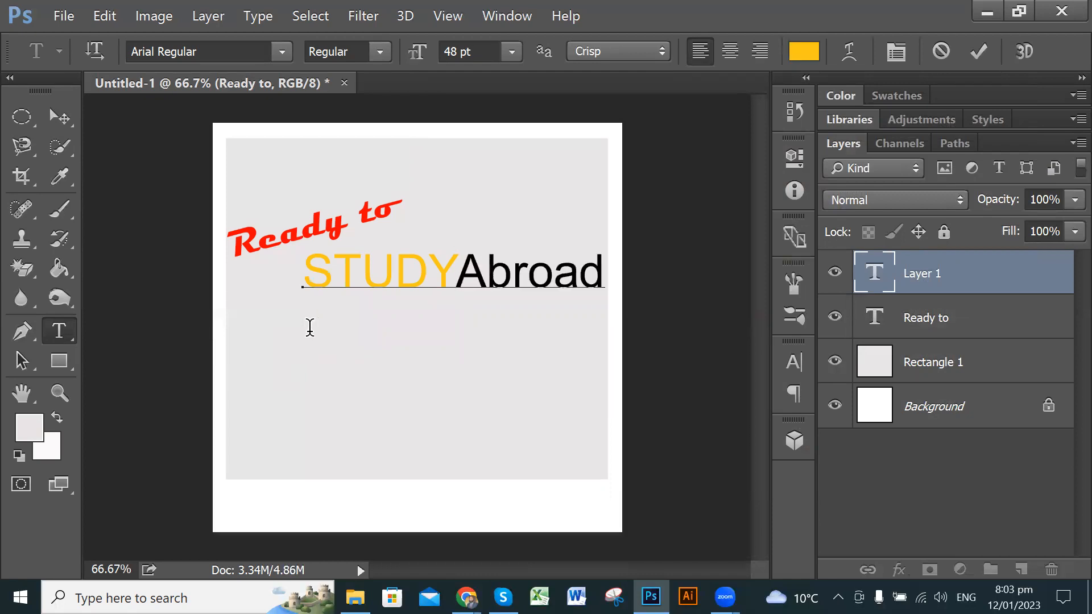
key(Return)
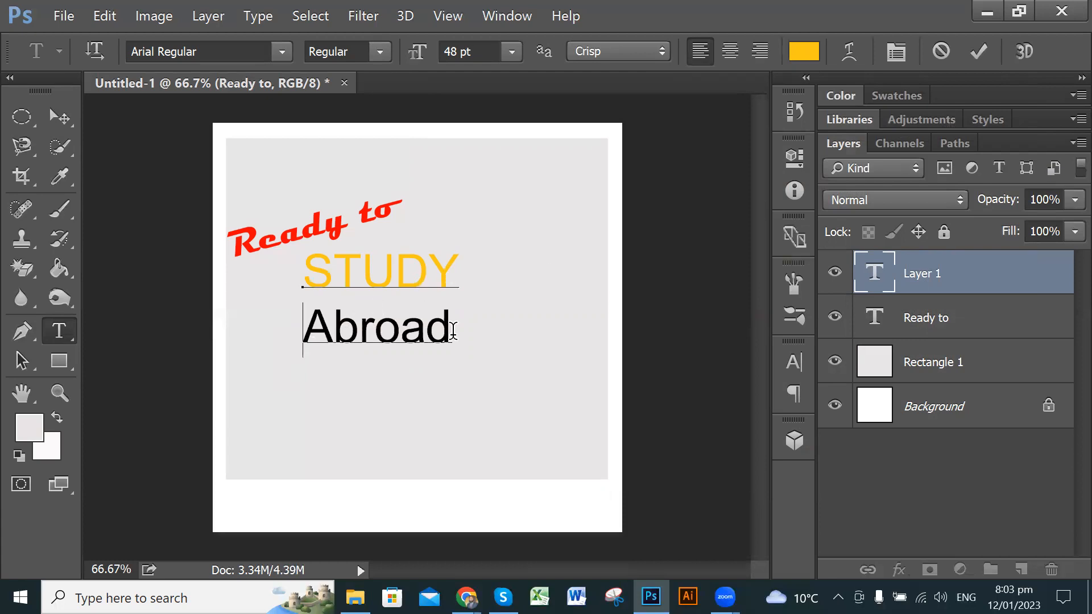
- Set the word "Abroad" to the Arial Bold style
drag(305, 322, 450, 333)
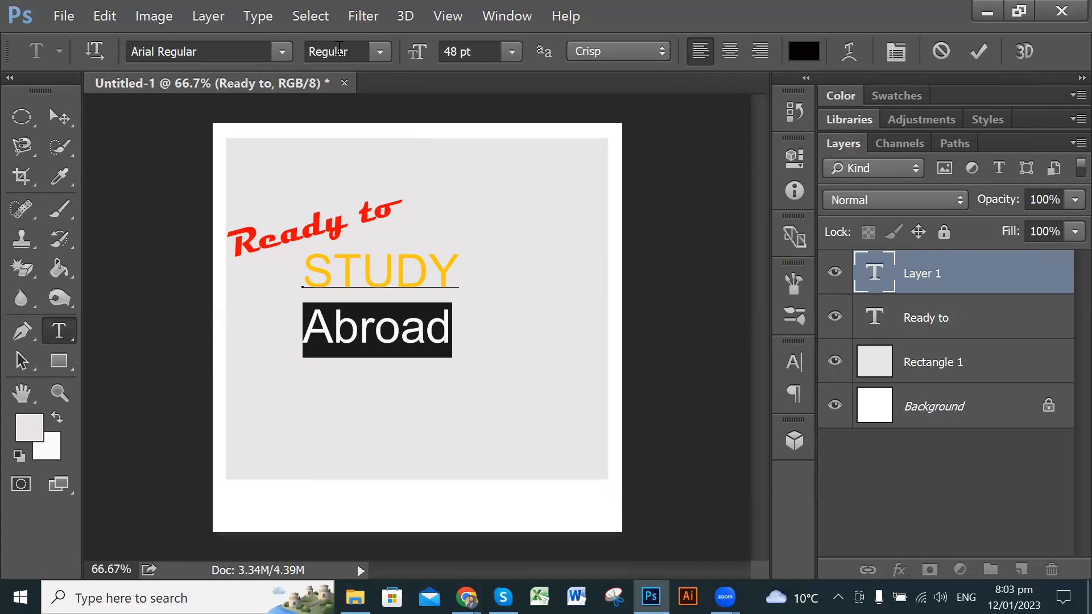
click(381, 52)
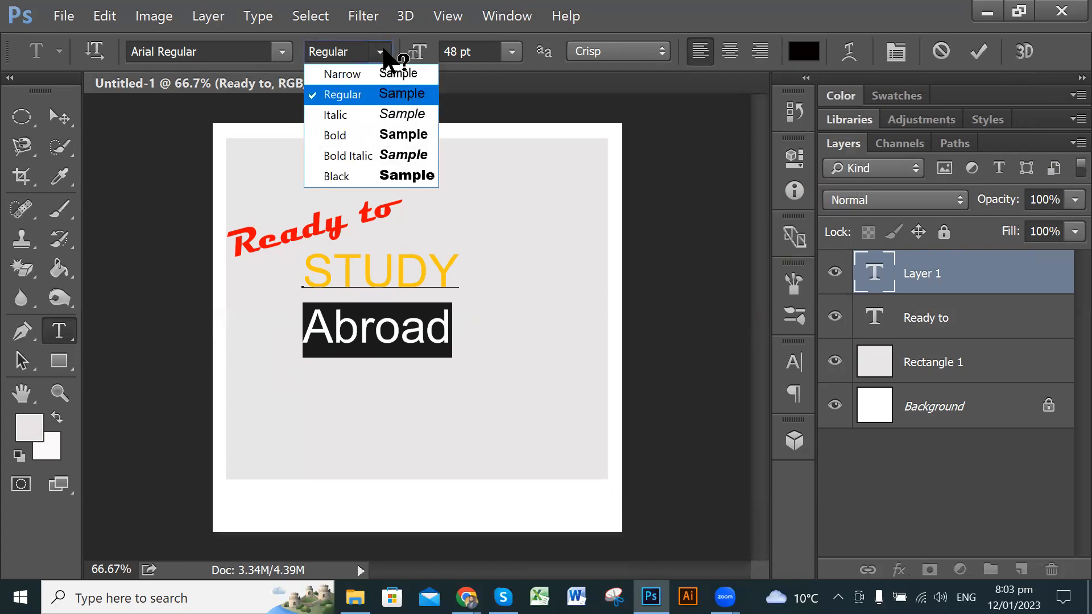
click(376, 145)
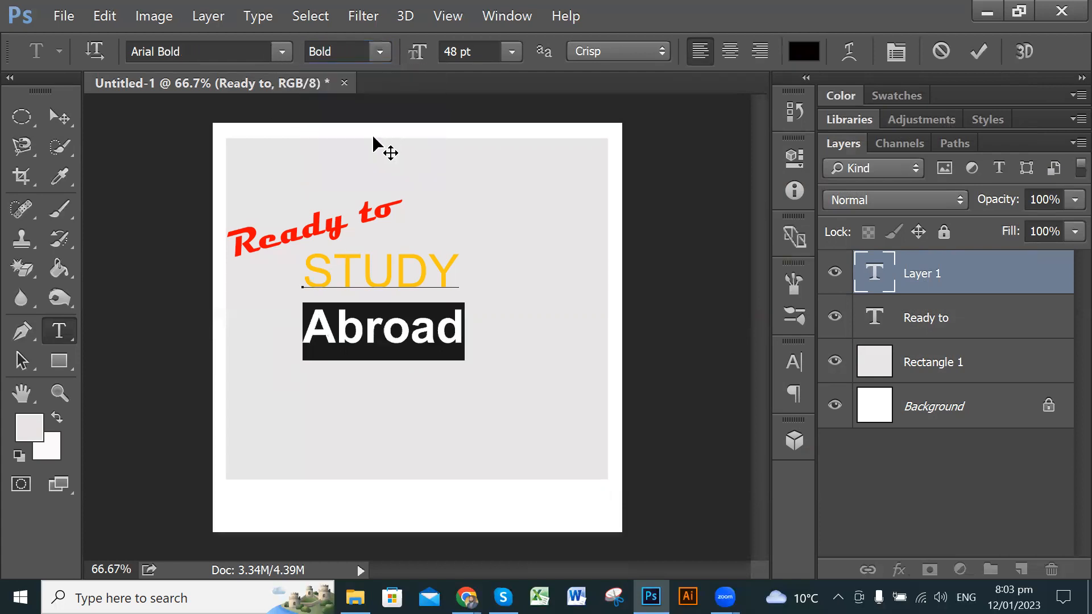
click(446, 341)
- Try the Bold Italic style on the word "STUDY" and undo it
drag(456, 270, 319, 230)
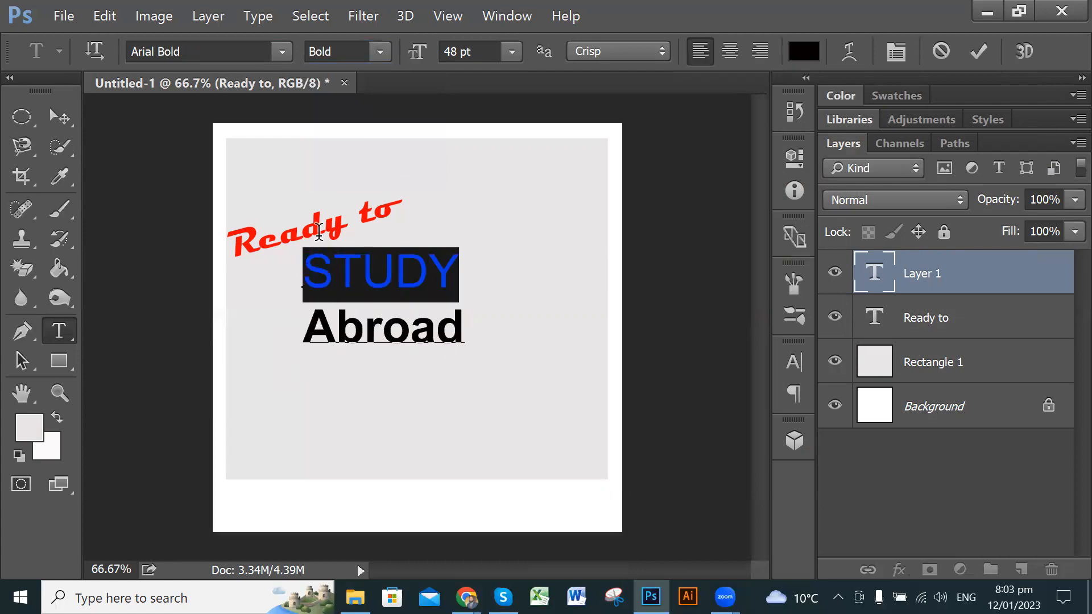
click(379, 52)
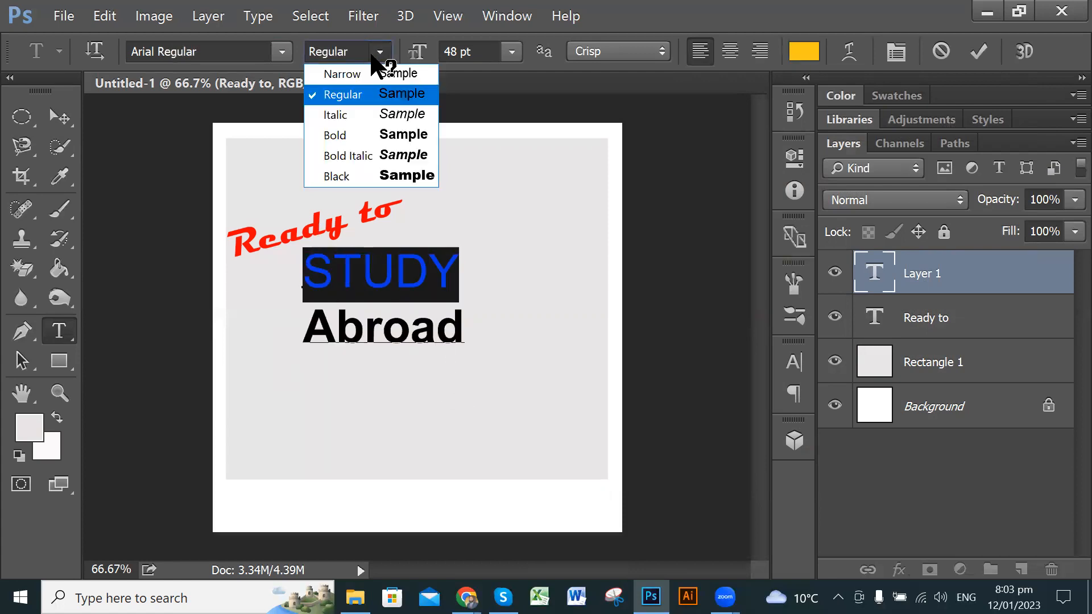
click(353, 157)
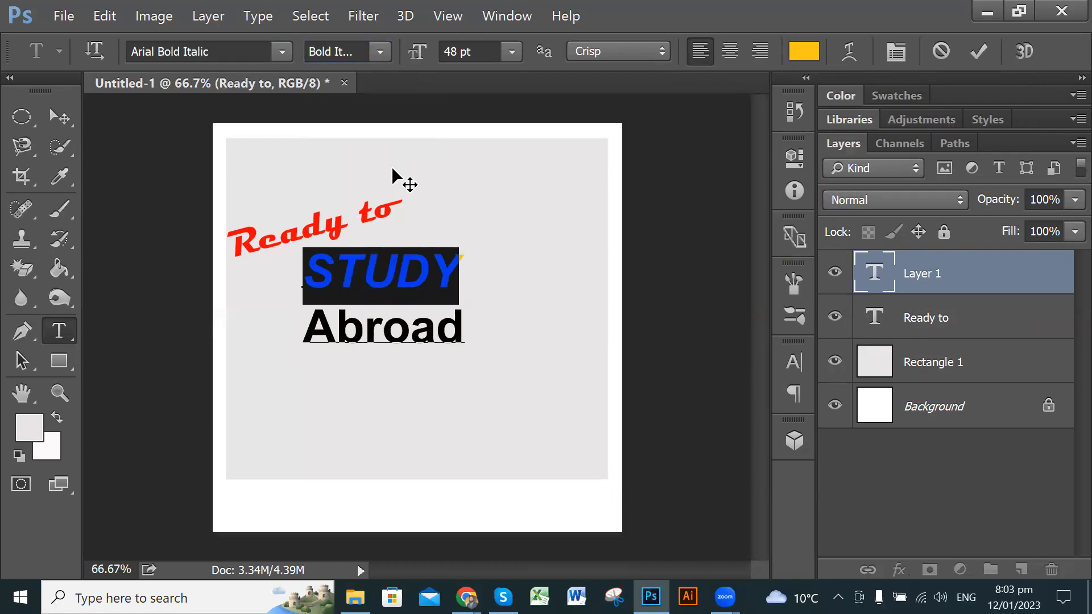
key(ctrl+z)
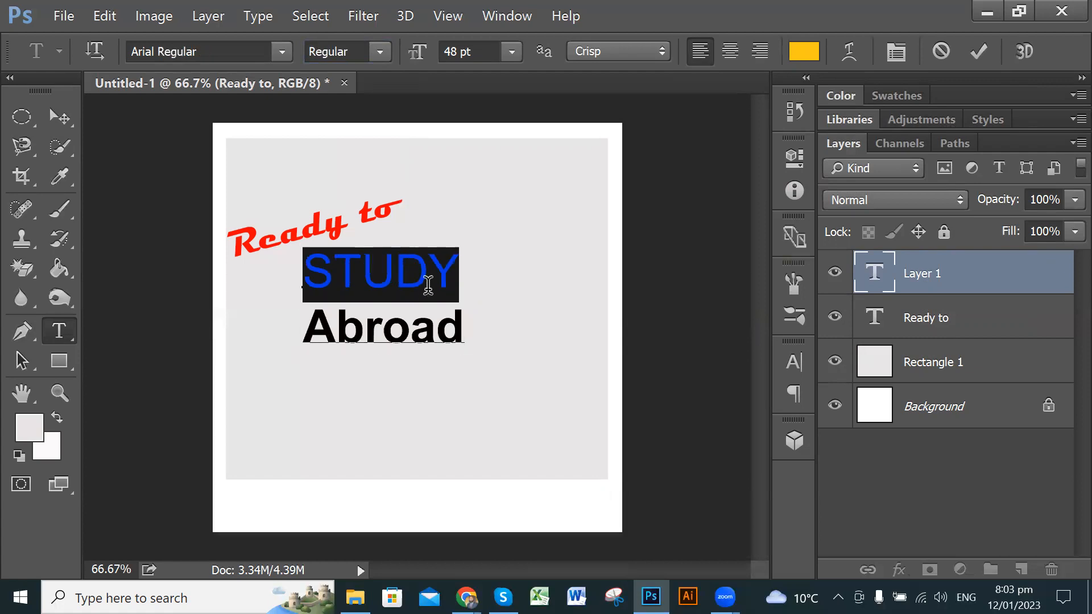
- Set the word "STUDY" to the Arial Bold style
click(421, 278)
drag(454, 269, 304, 272)
click(380, 53)
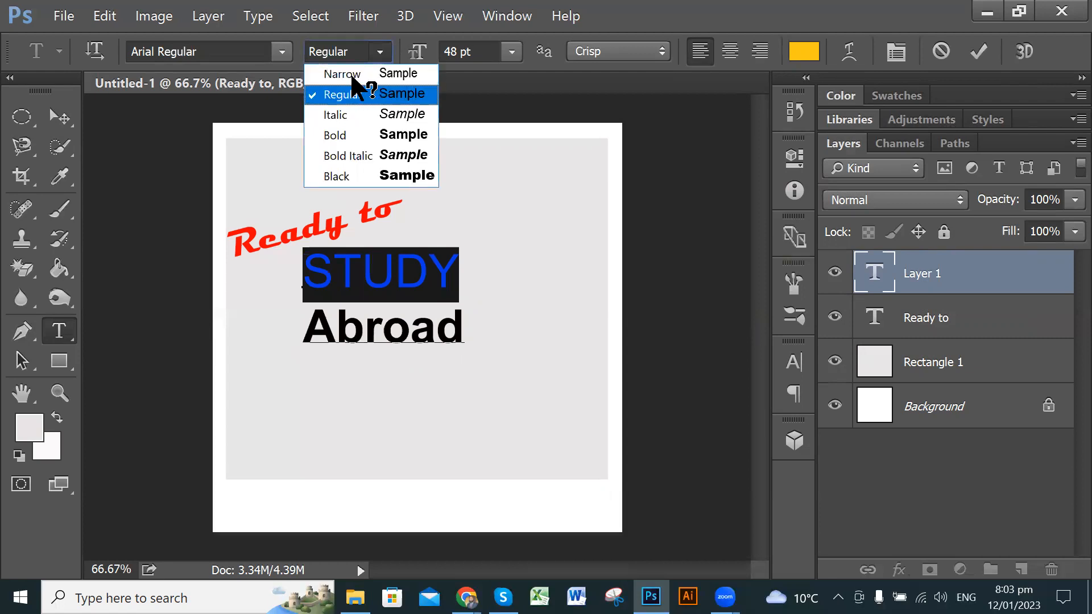
click(364, 135)
click(434, 270)
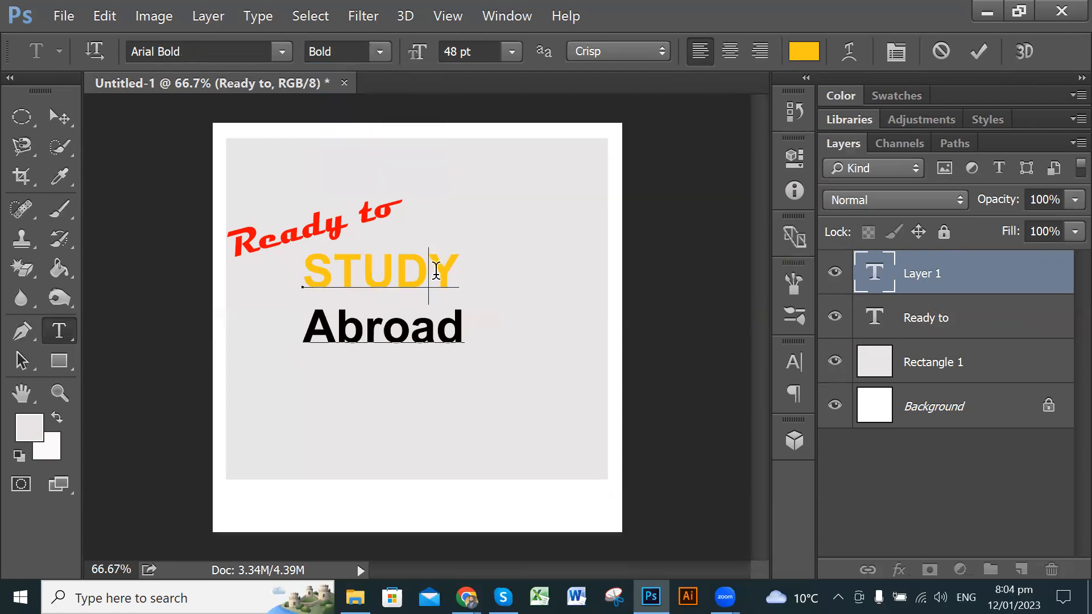
- Enlarge the word "Abroad" to 60 pt
drag(310, 320, 484, 329)
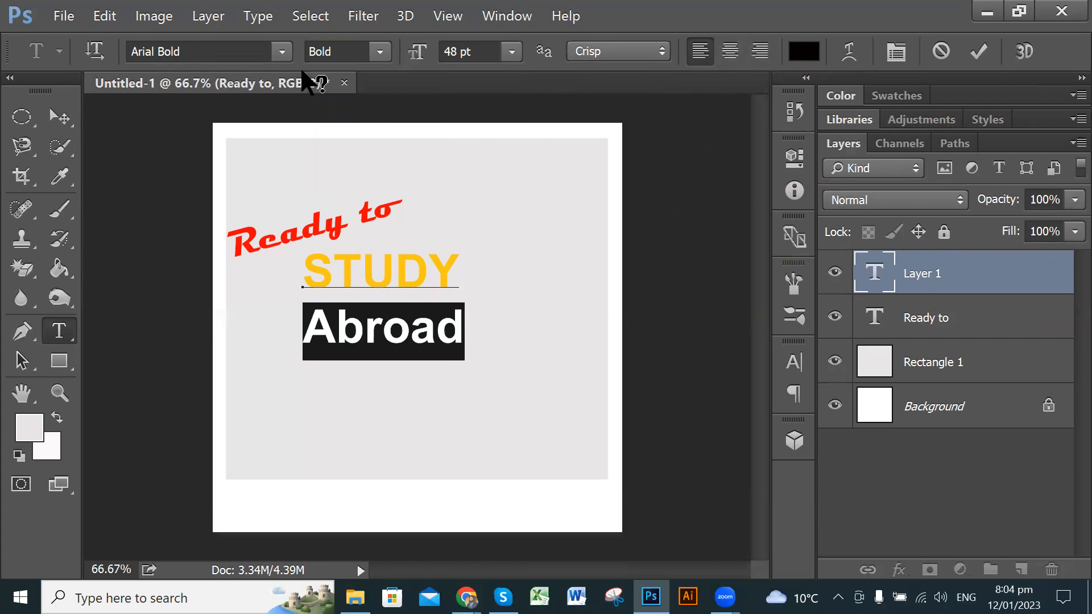
click(512, 52)
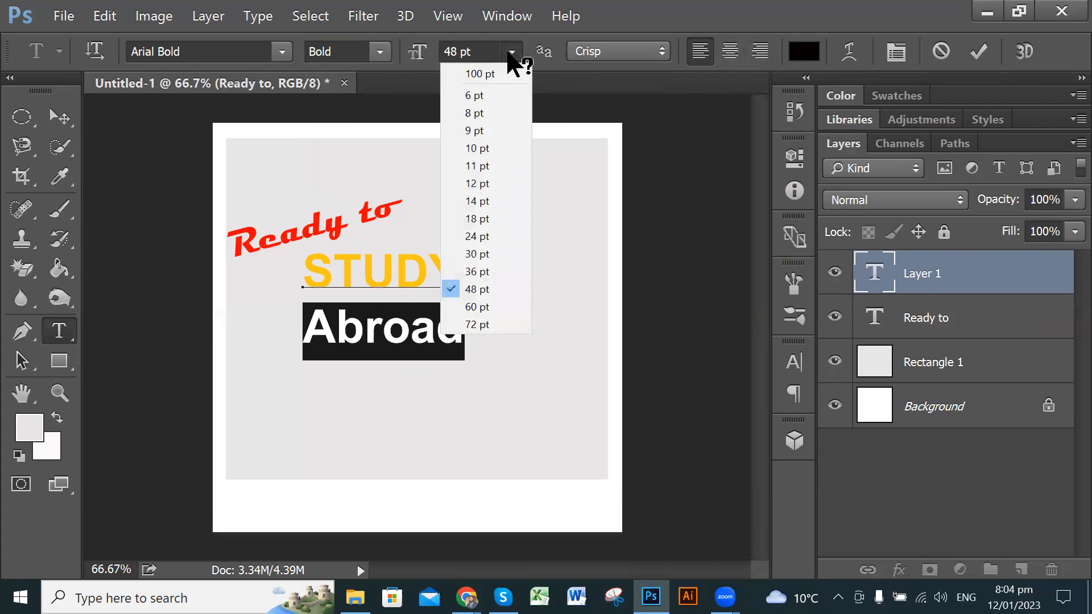
click(482, 307)
key(Left)
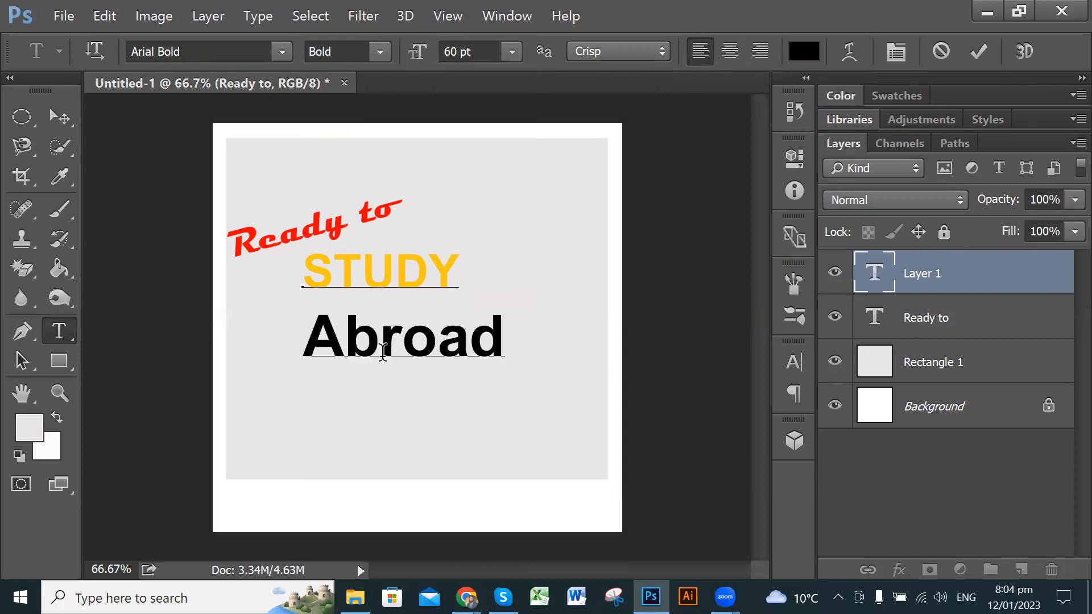
- Commit the "STUDY Abroad" text and move it near the gray rectangle's left edge, directly below "Ready to"
click(59, 117)
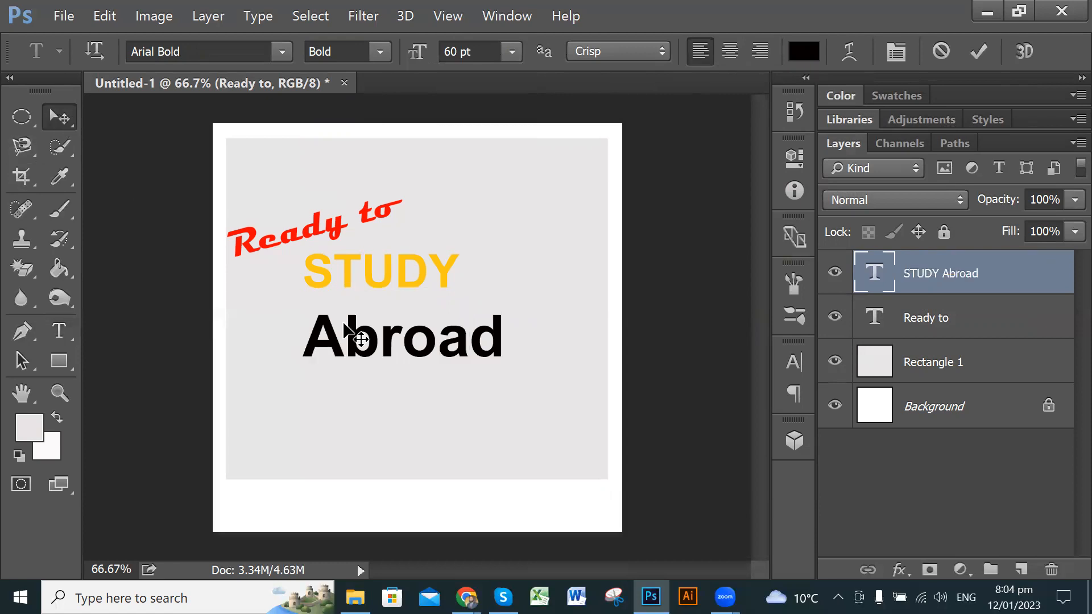
drag(344, 285, 315, 279)
drag(306, 213, 307, 203)
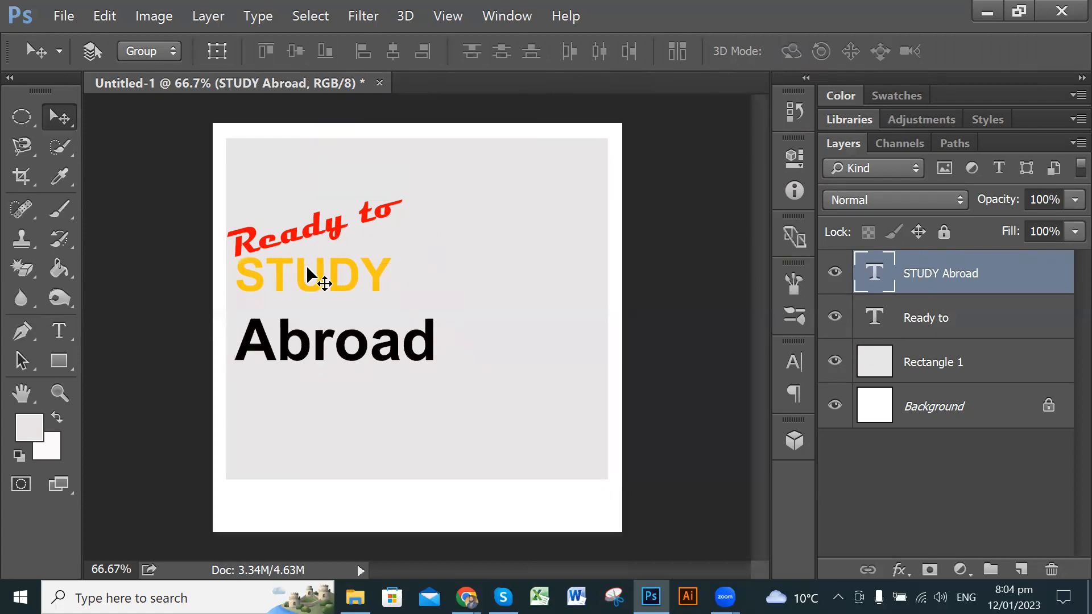
- Move the "Ready to" text up to the gray rectangle's upper-left corner
drag(307, 261, 307, 260)
click(924, 320)
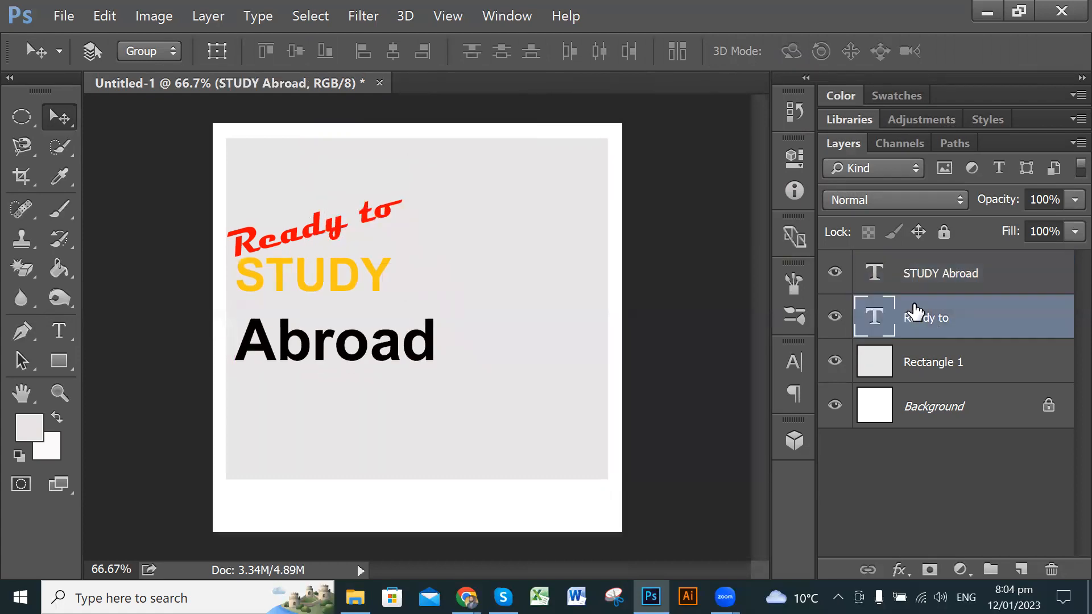
drag(322, 226, 323, 159)
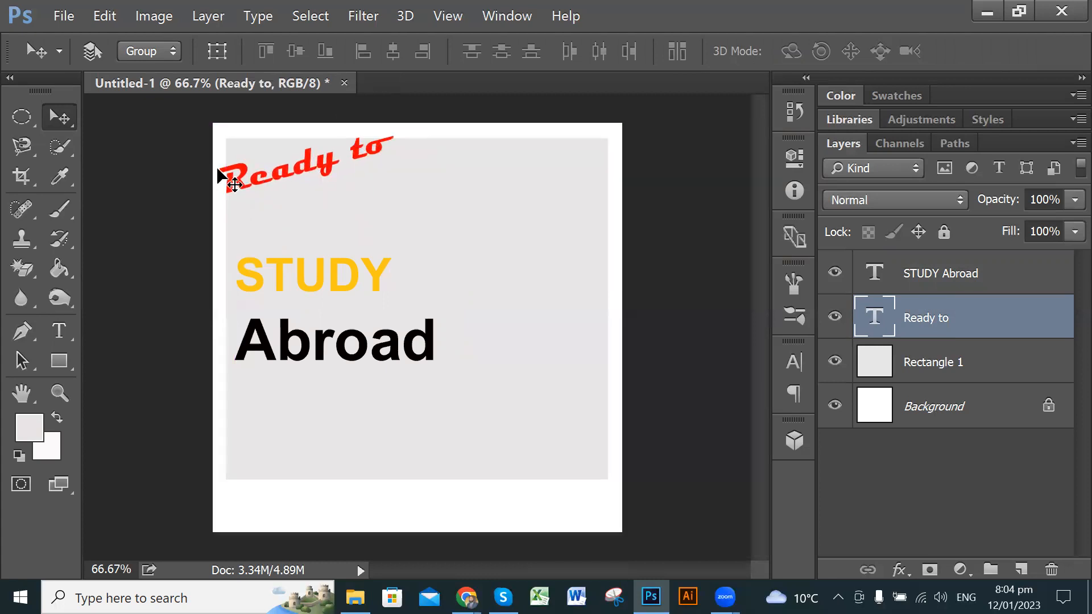
- Move the "STUDY Abroad" text directly below "Ready to" and scale it to about 90% width and 56% height
click(926, 277)
drag(353, 337, 351, 308)
click(358, 316)
key(ctrl+t)
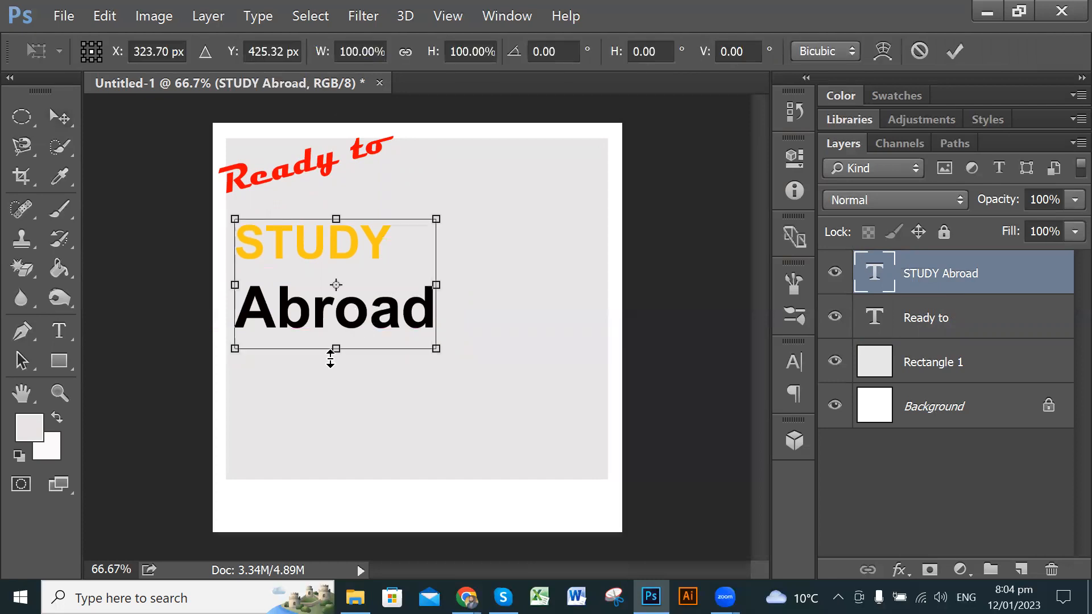
drag(336, 348, 363, 310)
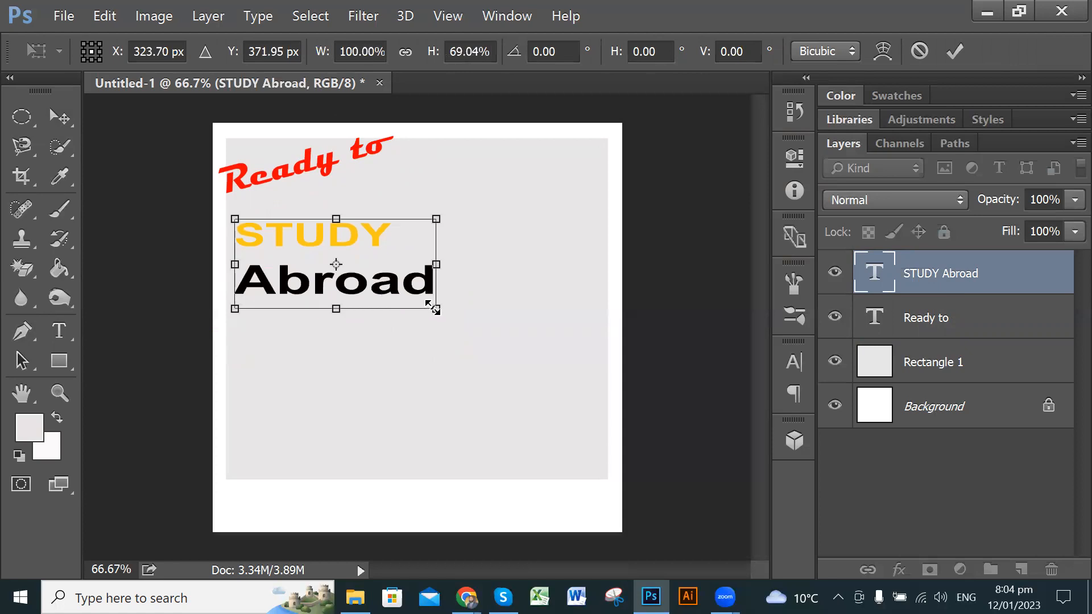
mouse_move(436, 265)
mouse_down()
mouse_move(524, 266)
mouse_move(400, 263)
mouse_move(417, 262)
mouse_up()
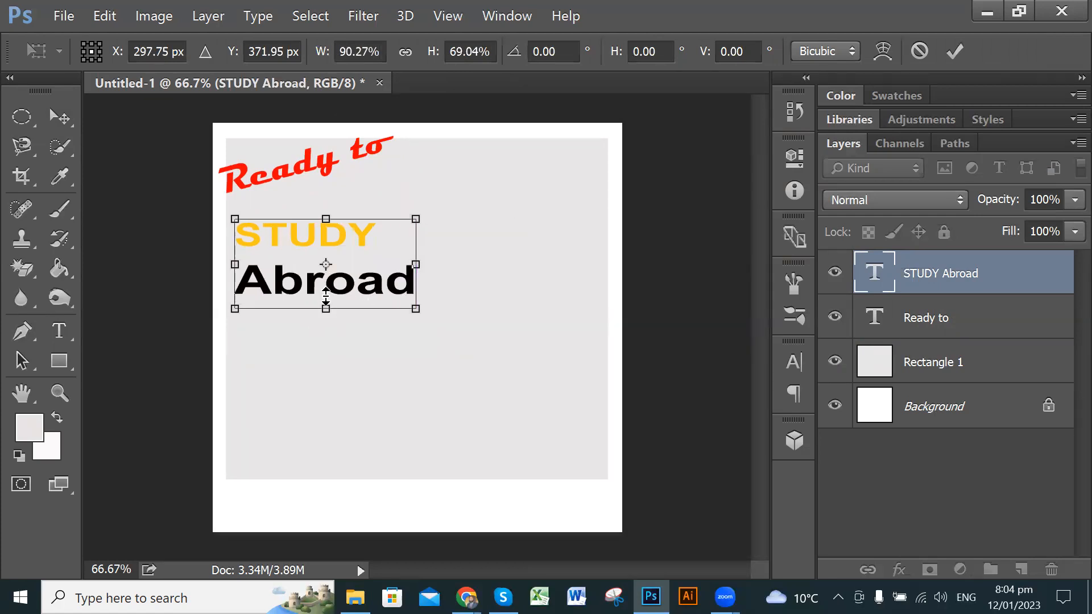
drag(326, 309, 340, 251)
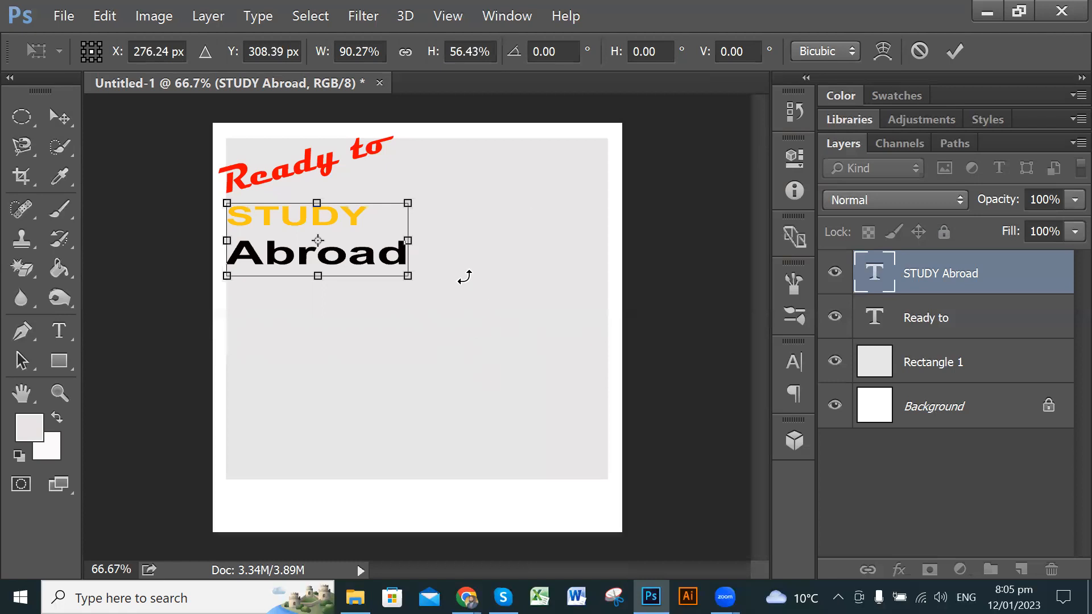
click(952, 50)
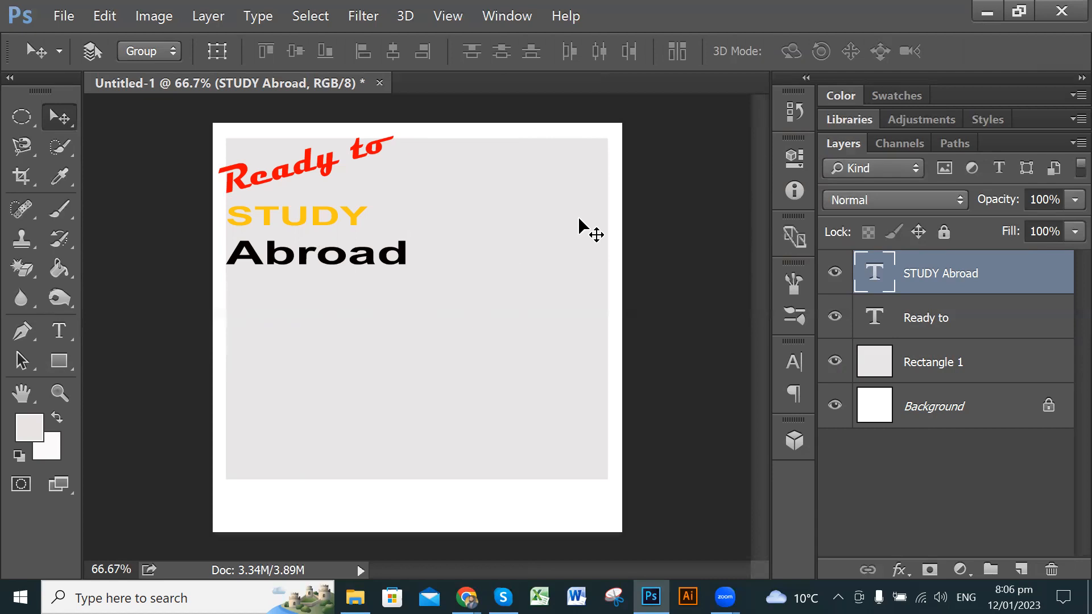
key(ctrl)
key(ctrl+n)
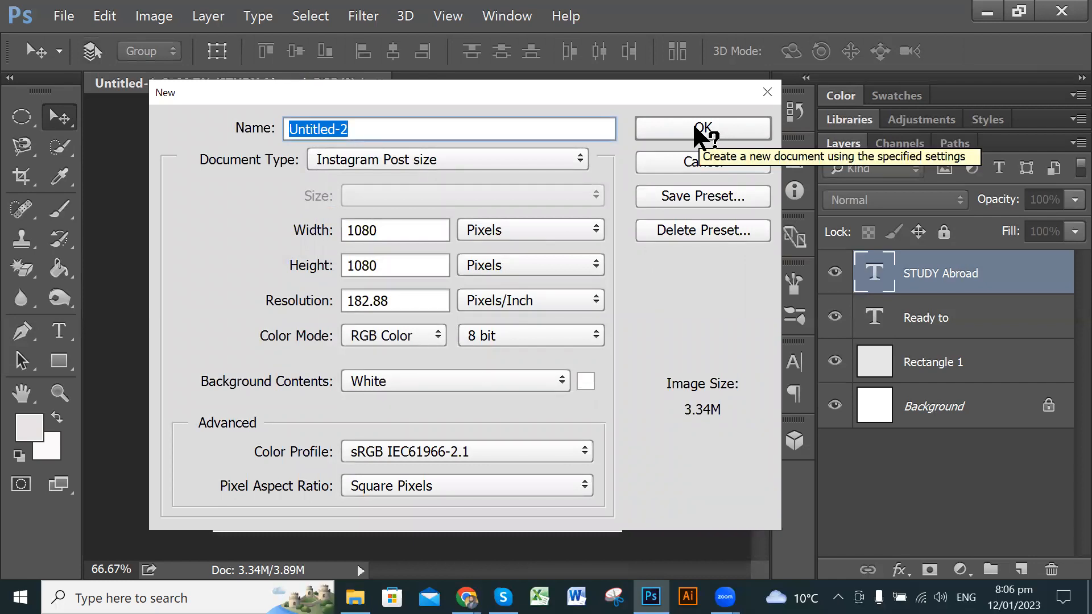
click(694, 125)
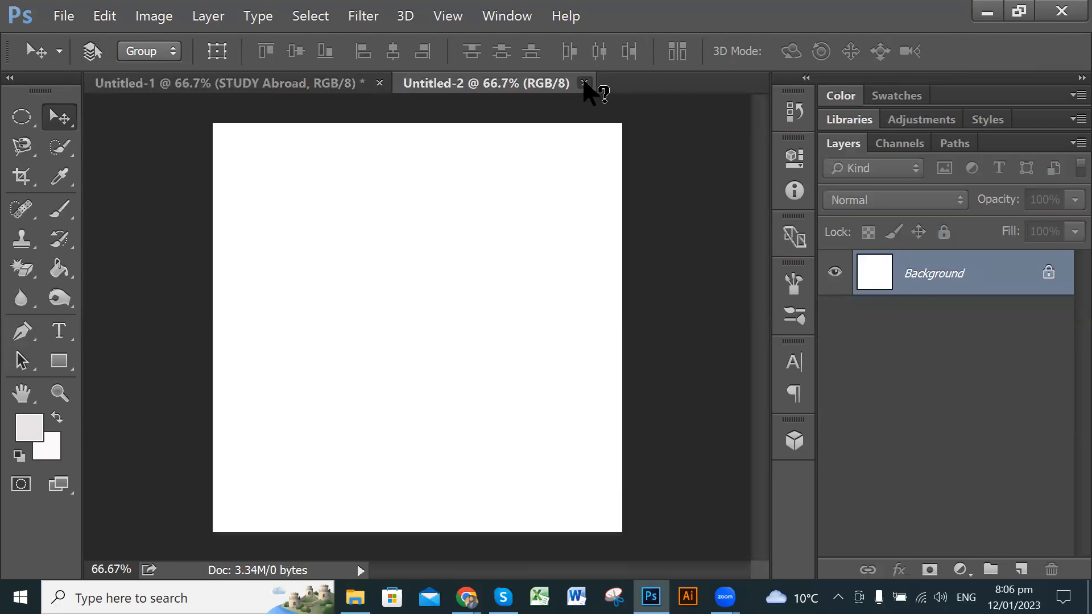
click(584, 83)
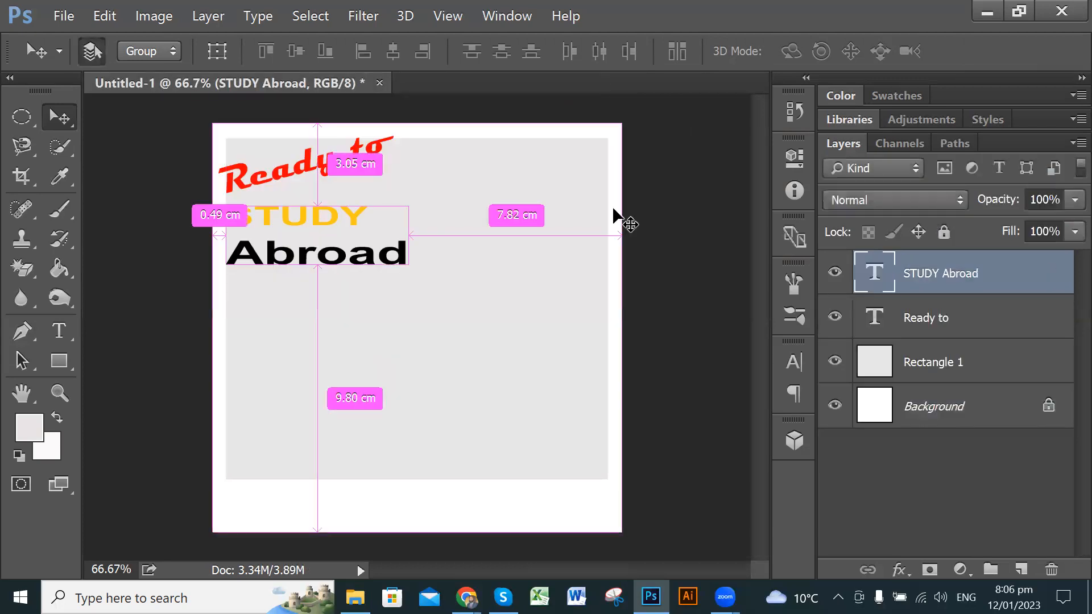
- Create a new 1080 by 1080 px RGB document with transparent background contents
key(ctrl+n)
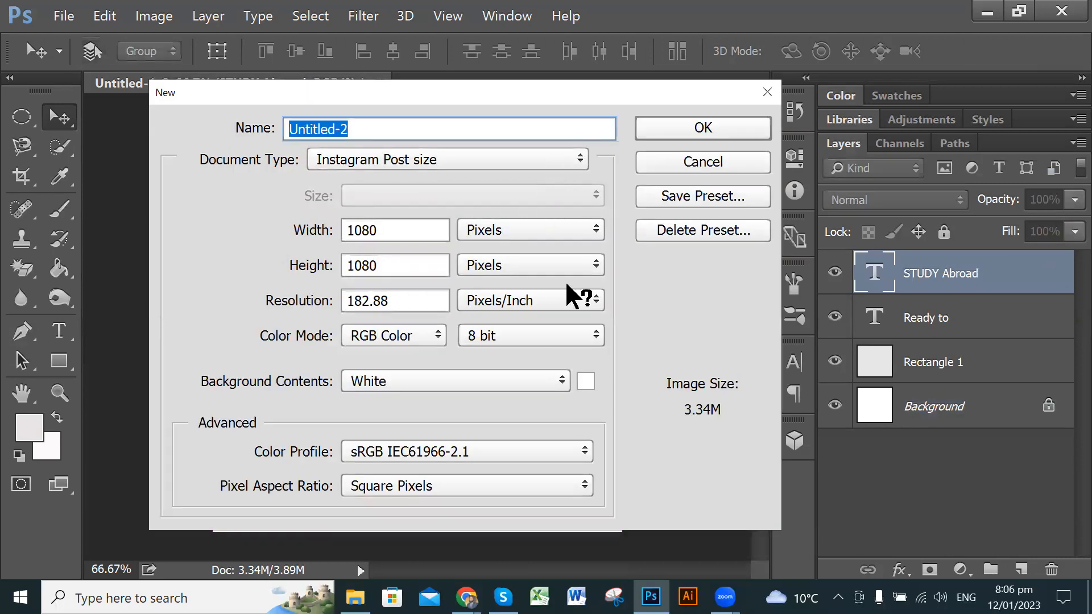
click(559, 378)
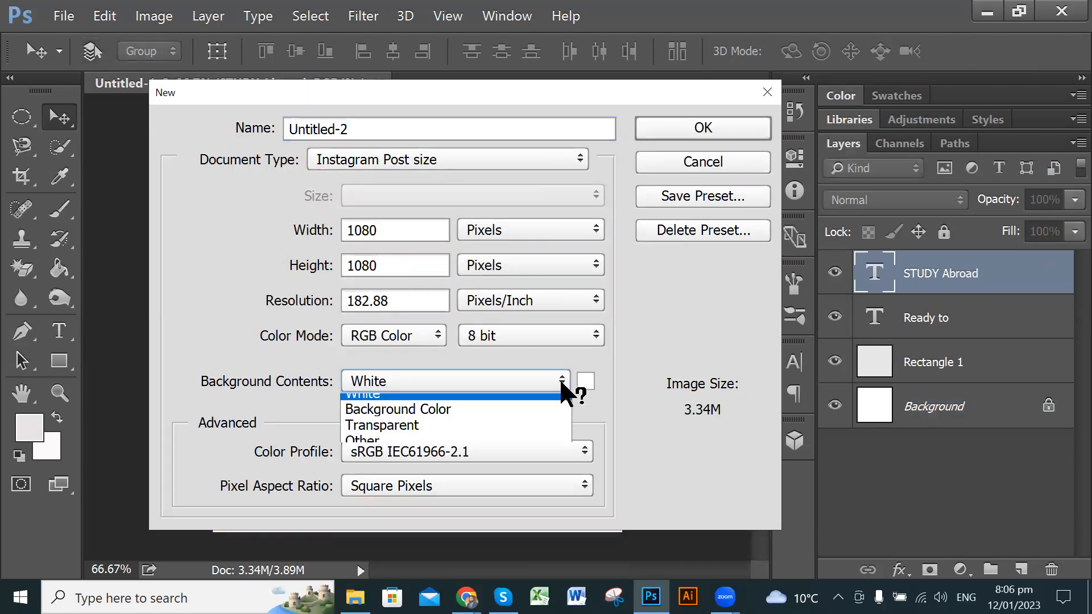
click(453, 435)
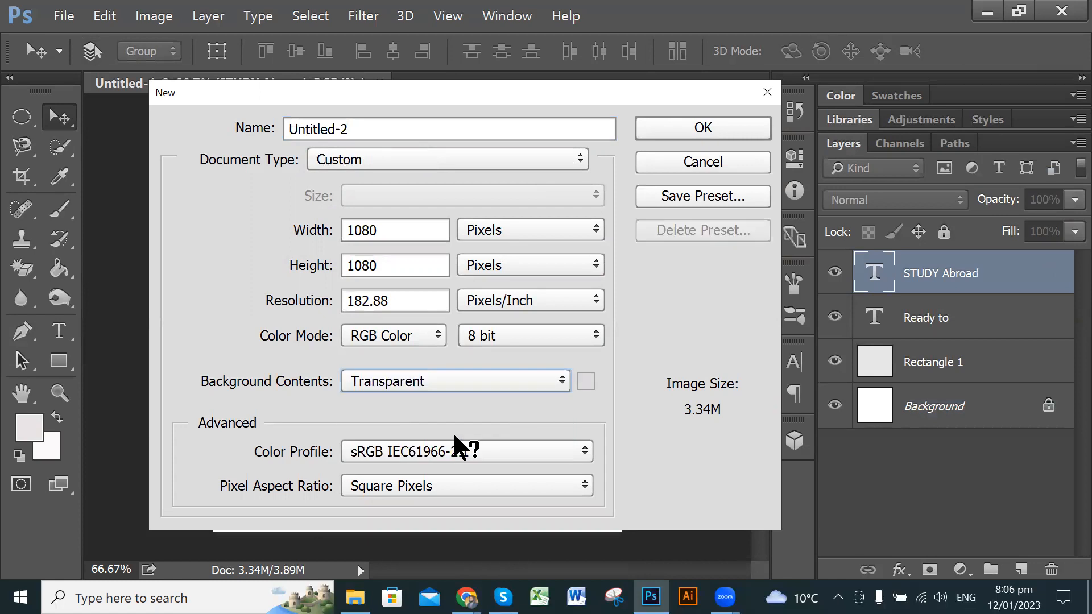
click(722, 124)
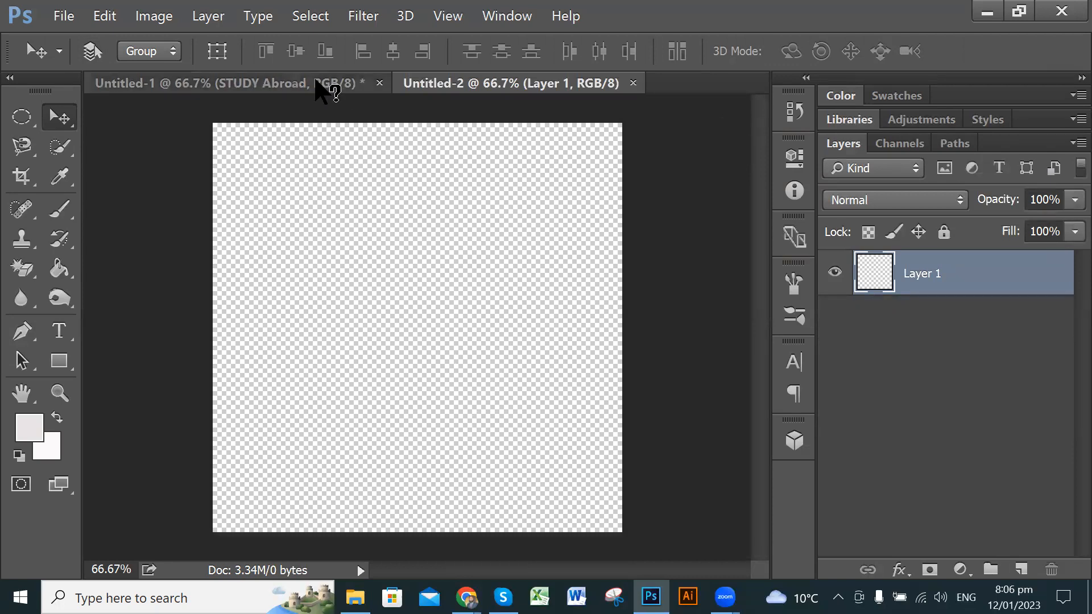
click(319, 85)
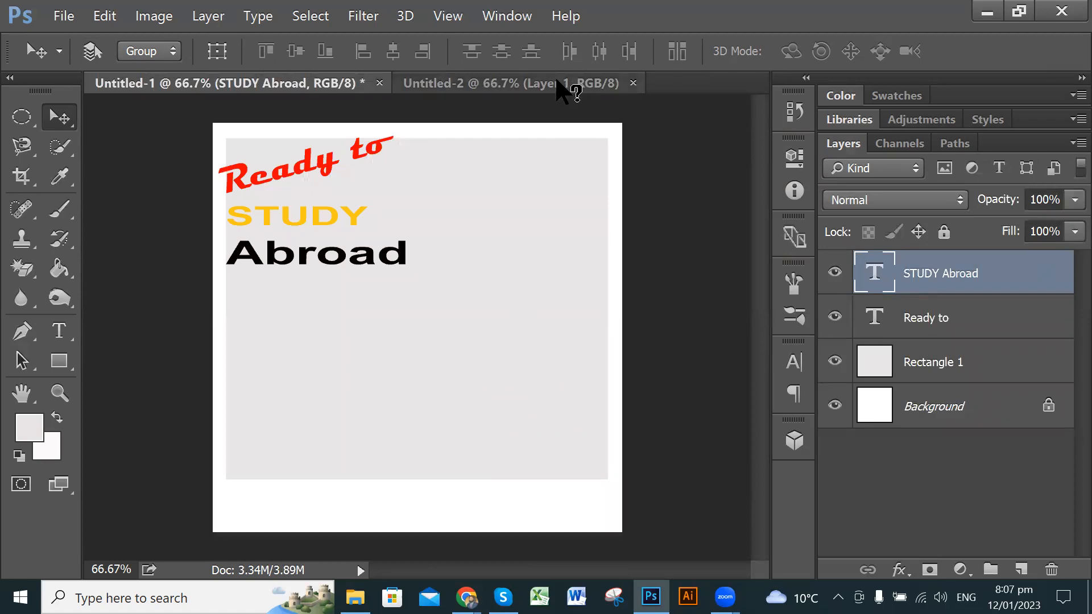
click(557, 85)
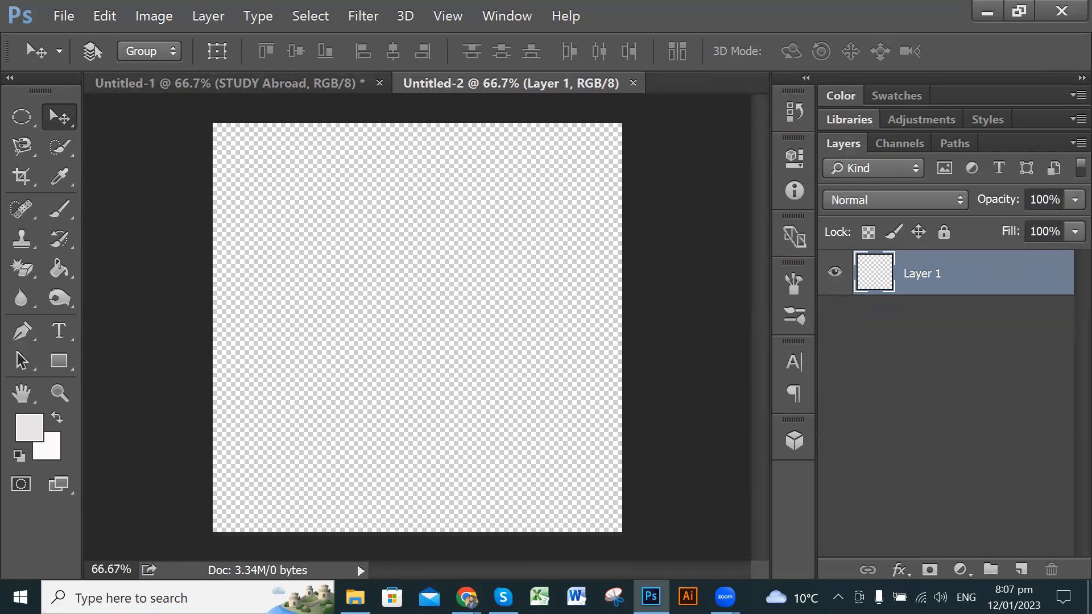
click(467, 597)
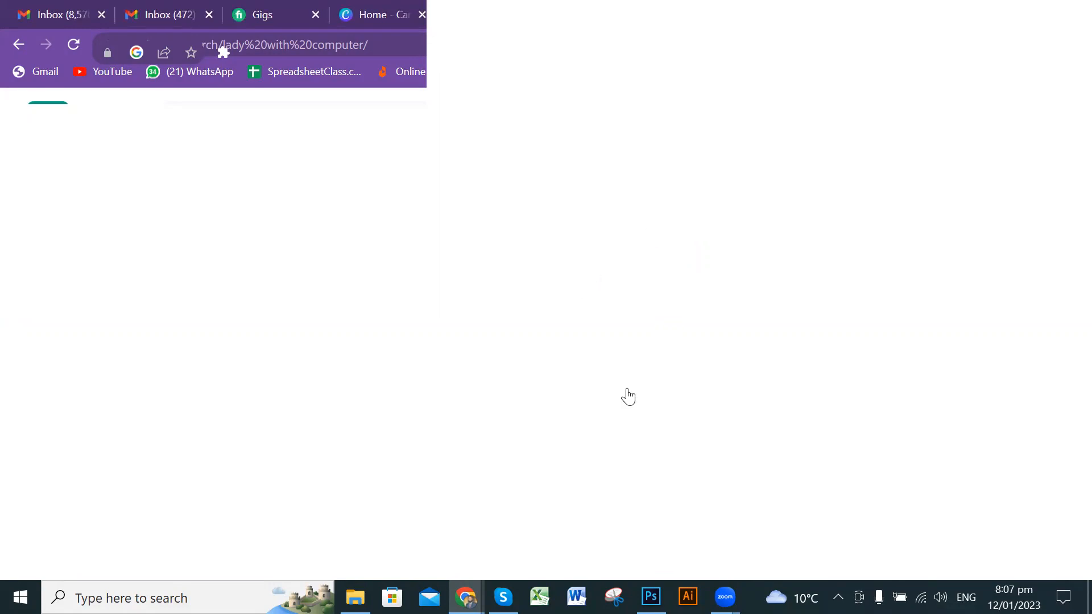
click(652, 597)
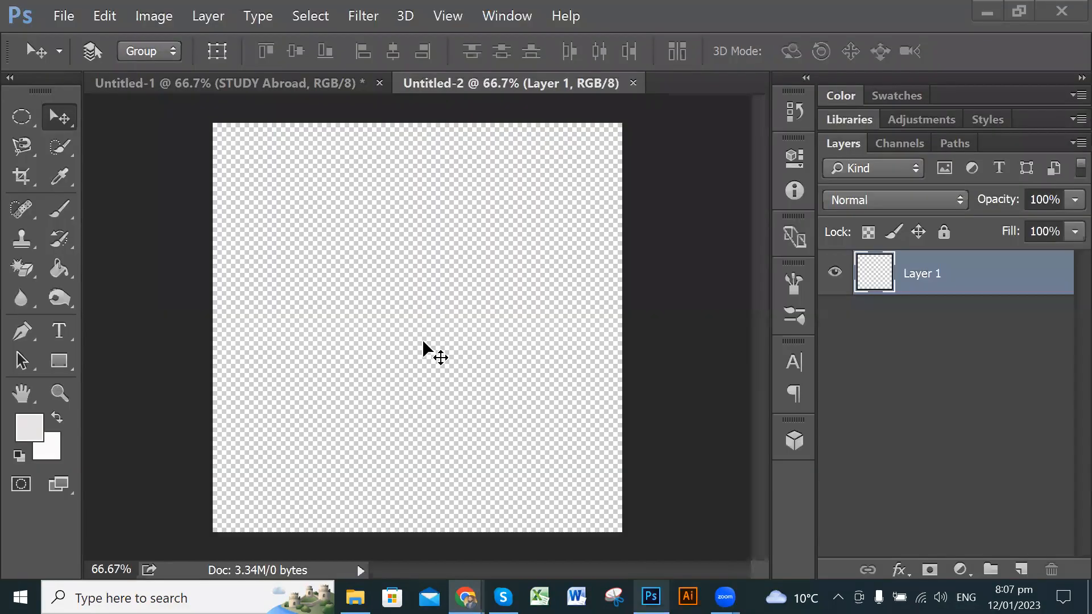
click(330, 87)
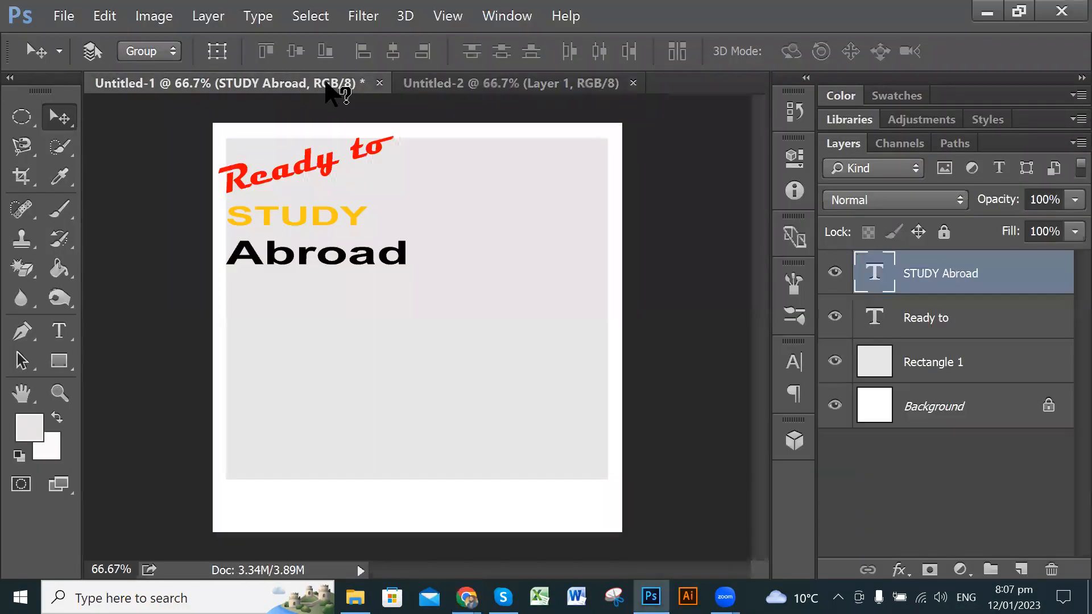
click(538, 88)
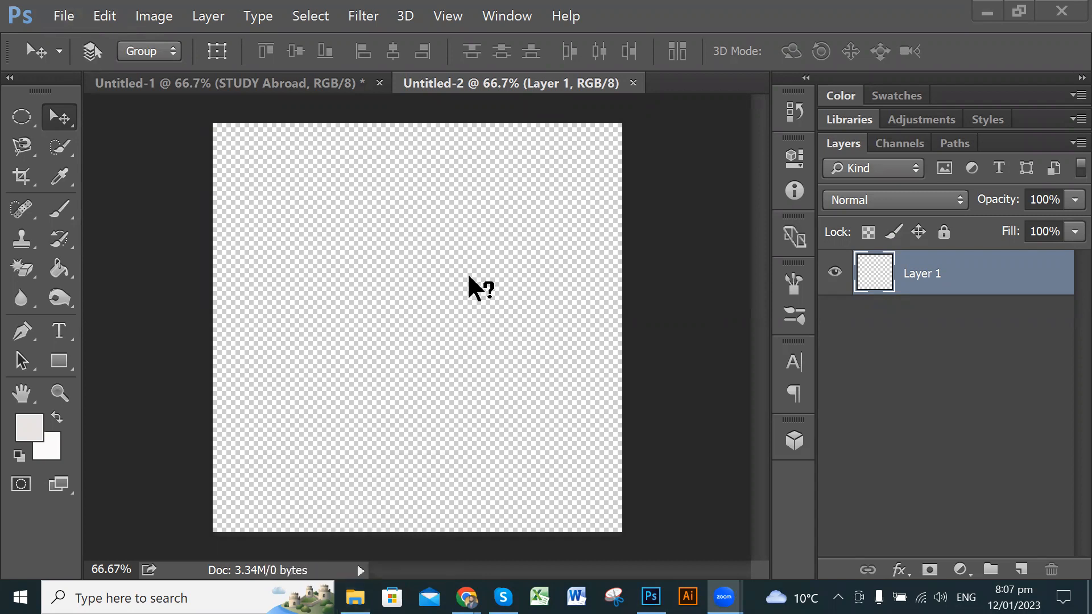
- Open the Downloads folder in File Explorer and look through the downloaded photos
click(360, 576)
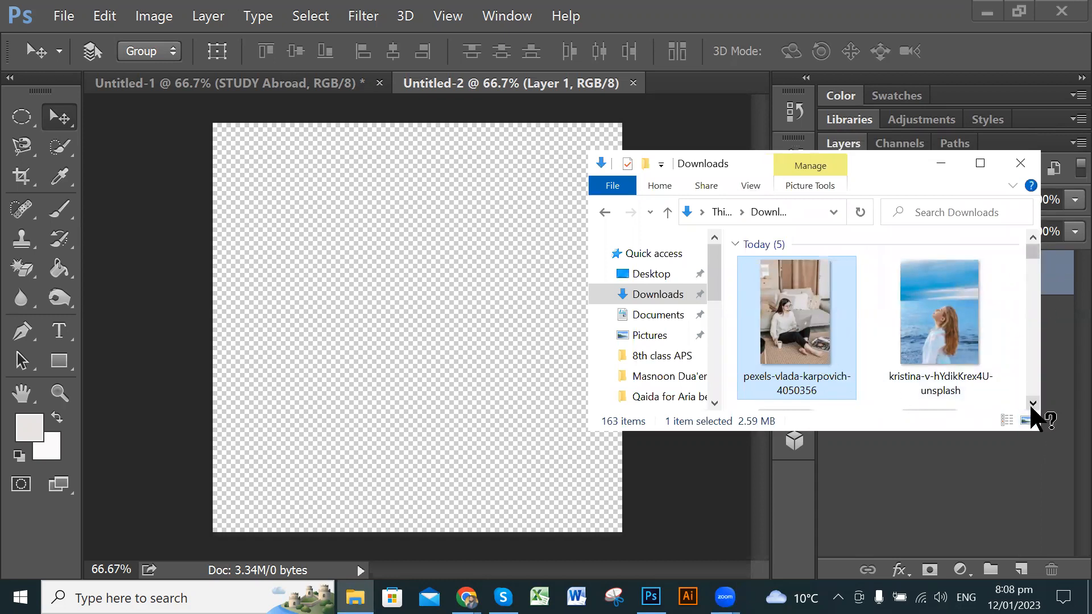
scroll(1033, 405, down, 2)
scroll(1029, 256, down, 1)
scroll(1031, 253, up, 3)
- Switch to Chrome and browse the Pexels photo results for "lady with computer"
mouse_move(467, 597)
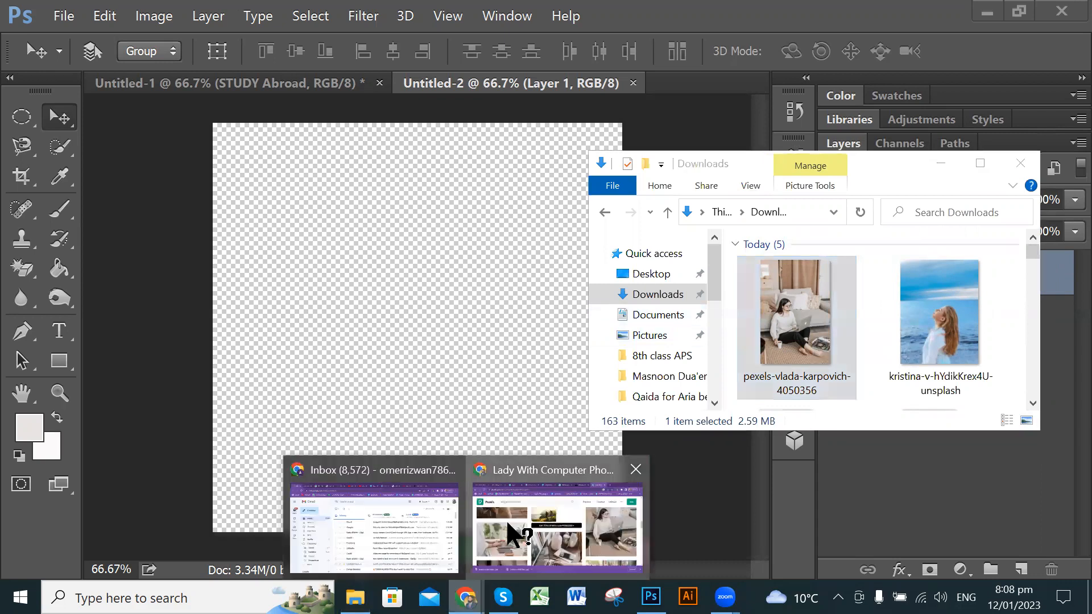
click(518, 535)
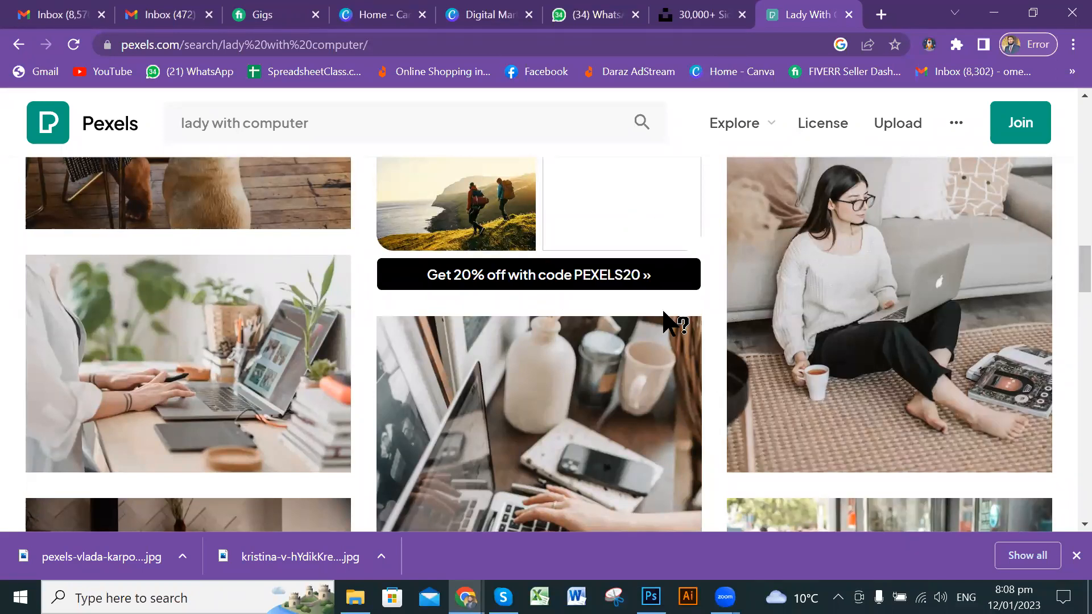
scroll(615, 261, up, 8)
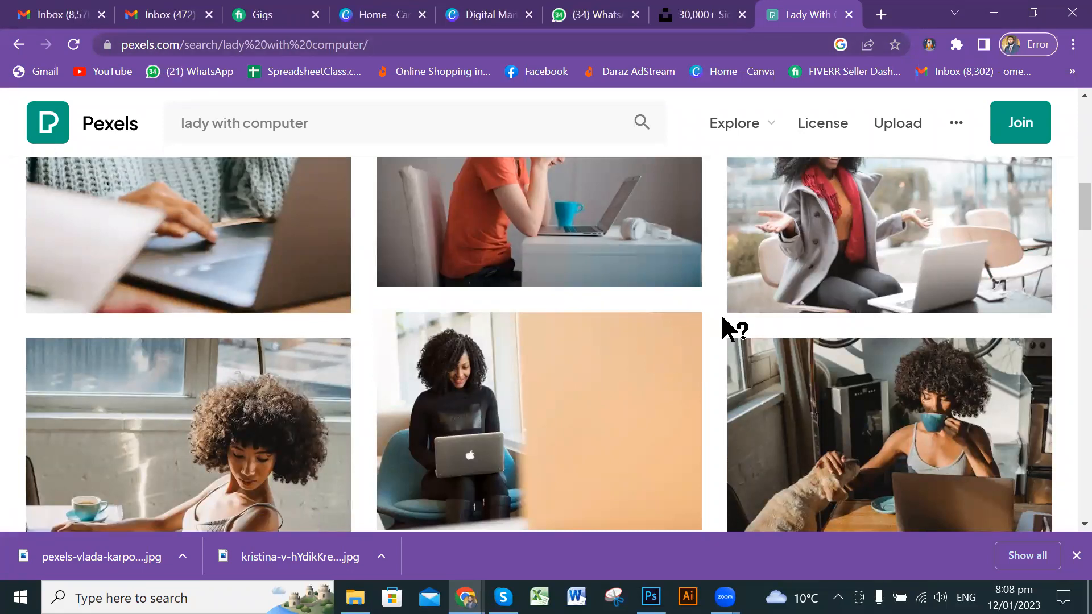
scroll(700, 313, up, 4)
scroll(677, 299, up, 5)
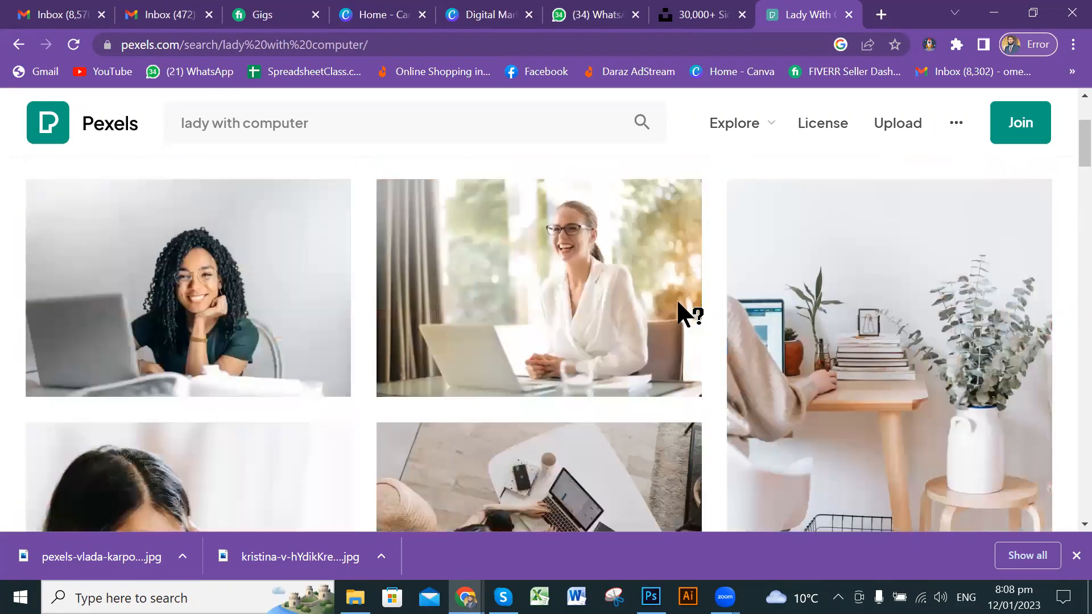
scroll(495, 301, down, 7)
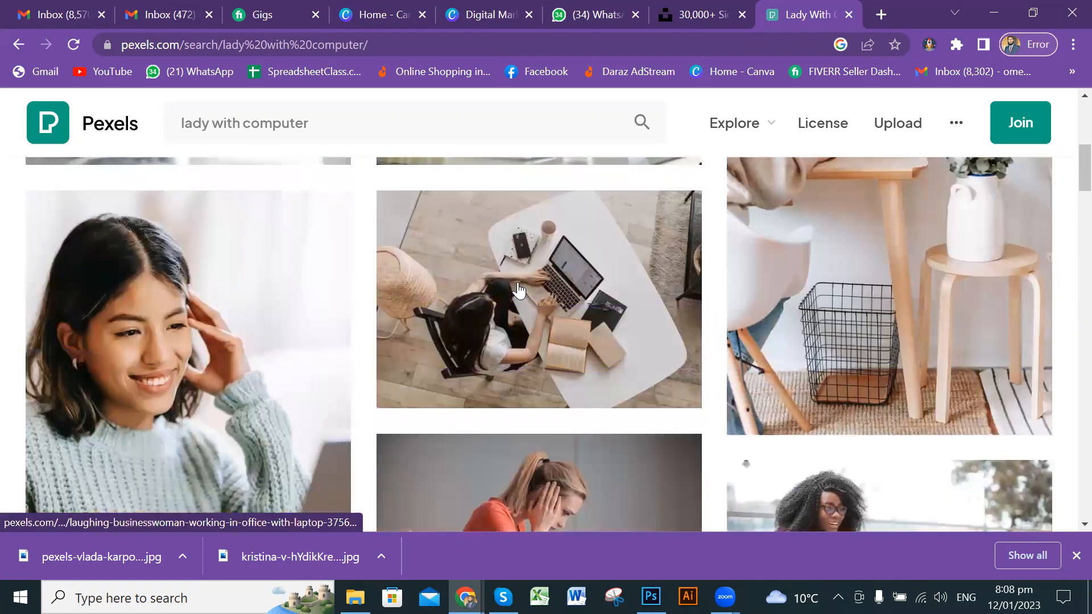
scroll(518, 290, down, 8)
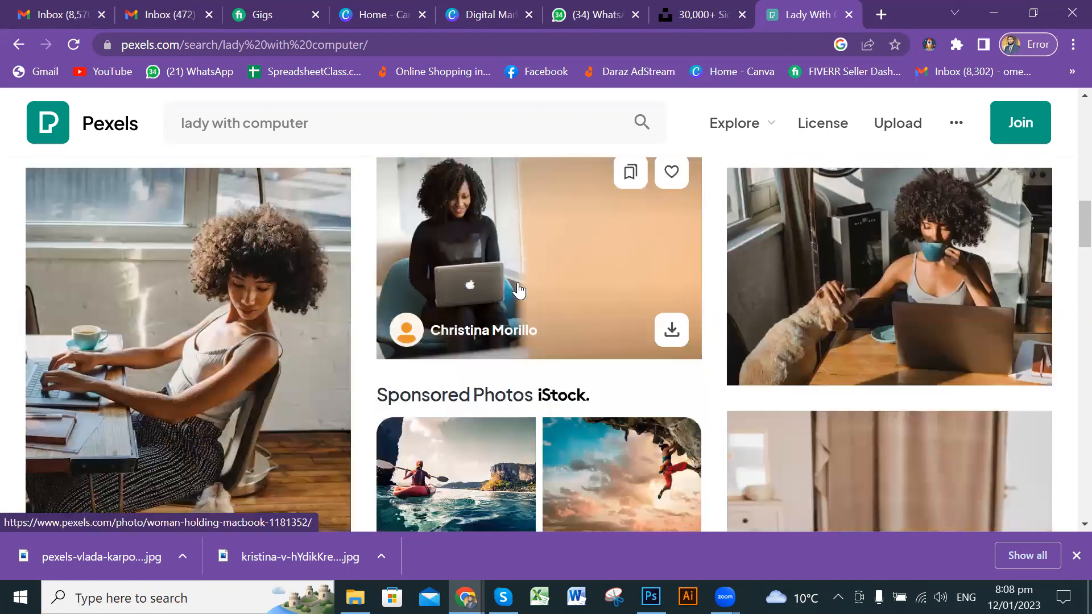
scroll(517, 289, down, 4)
scroll(519, 290, down, 4)
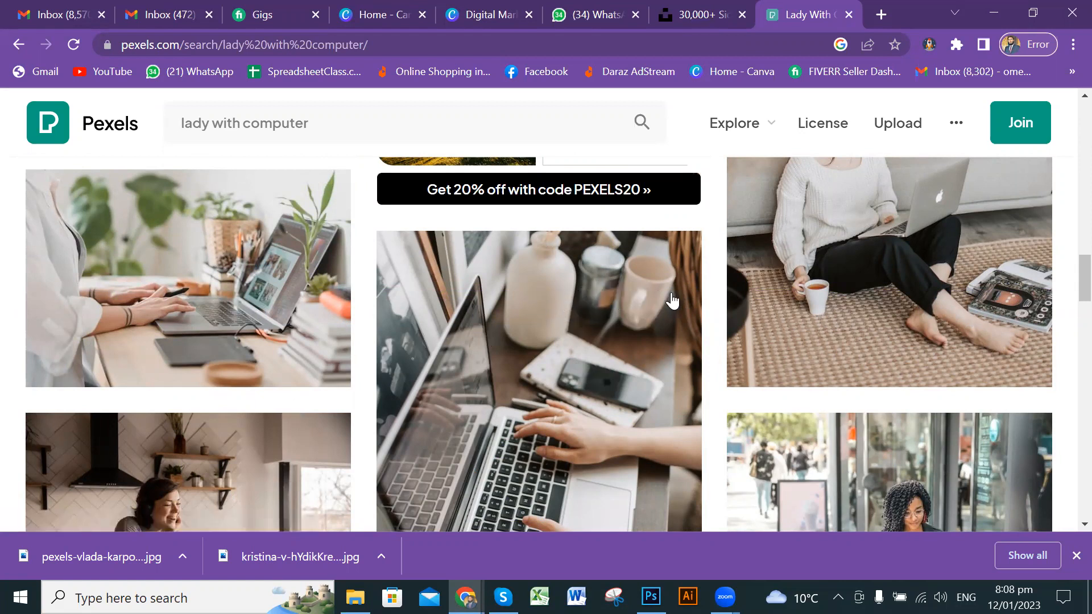
key(ctrl+shift+Tab)
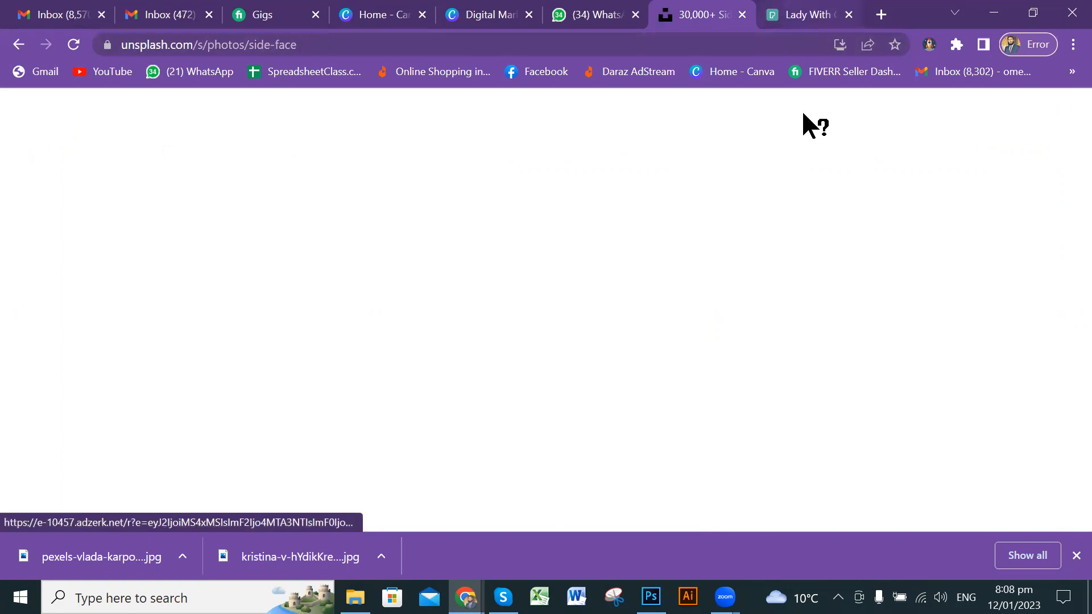
click(802, 13)
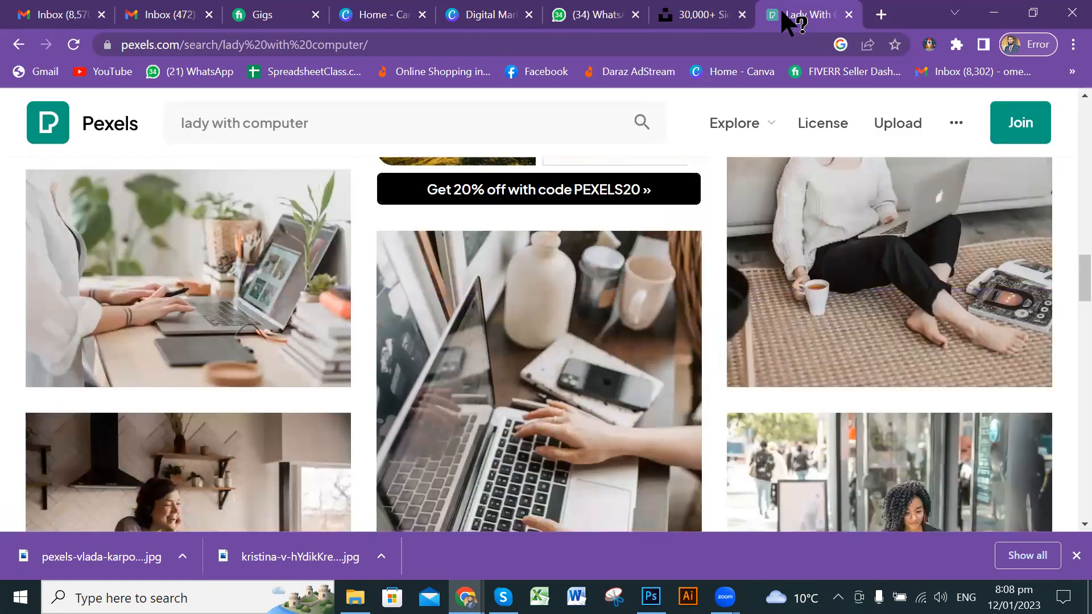
click(601, 355)
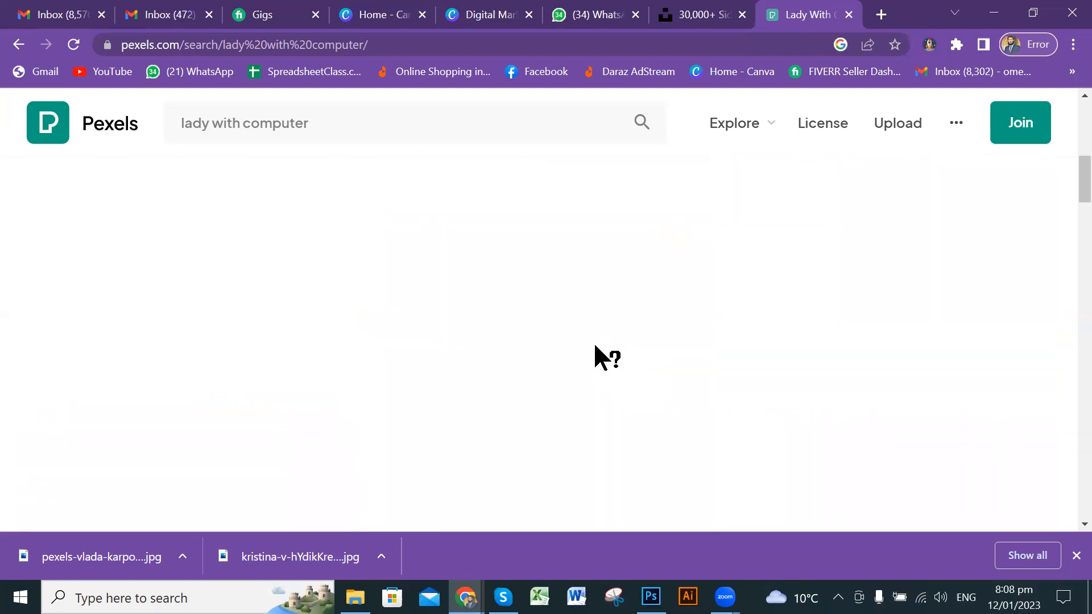
scroll(367, 213, up, 5)
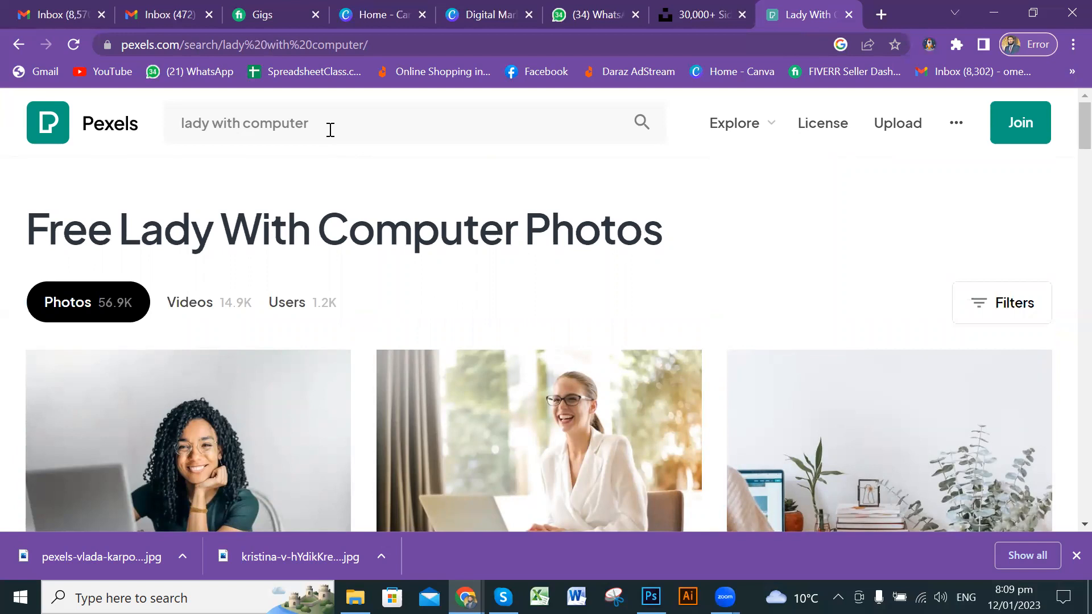
- Replace the current Pexels search and search for "kid with a book"
click(298, 125)
key(BackSpace)
key(BackSpace)
key(BackSpace)
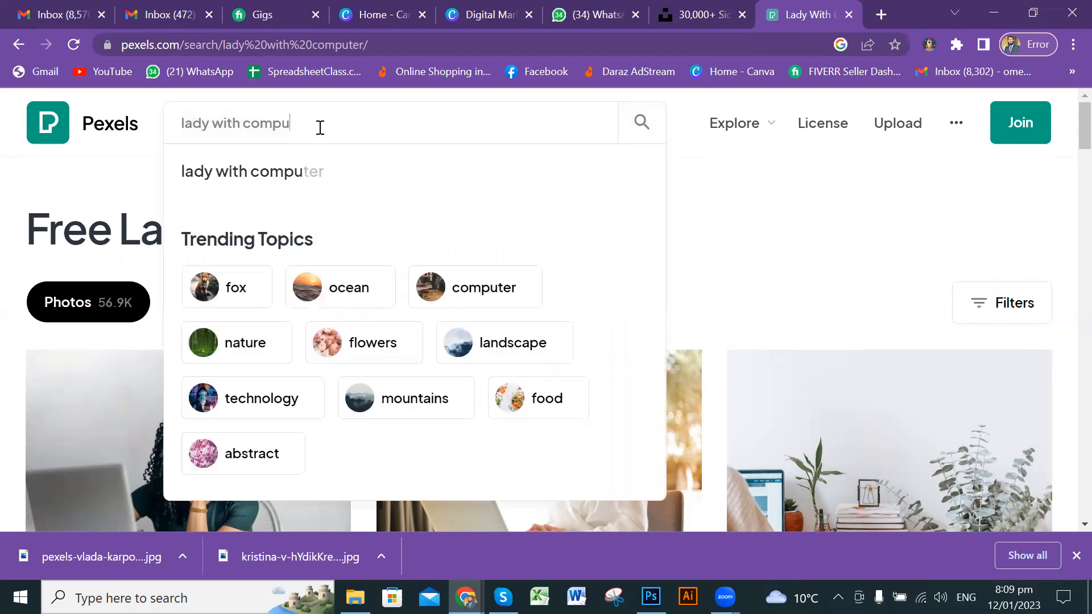
key(ctrl+a)
key(BackSpace)
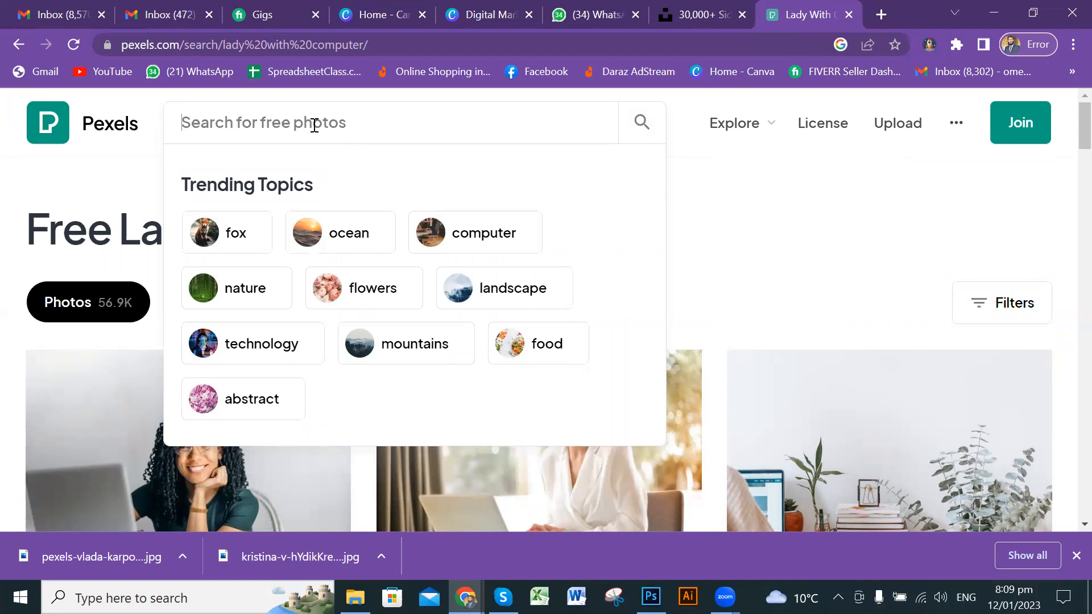
text(kids)
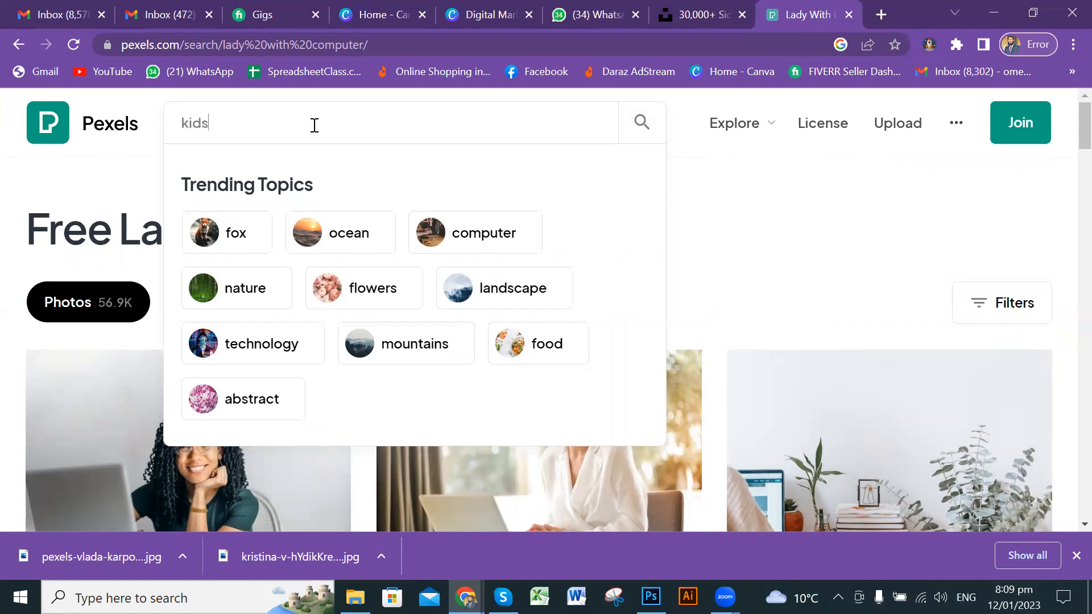
key(BackSpace)
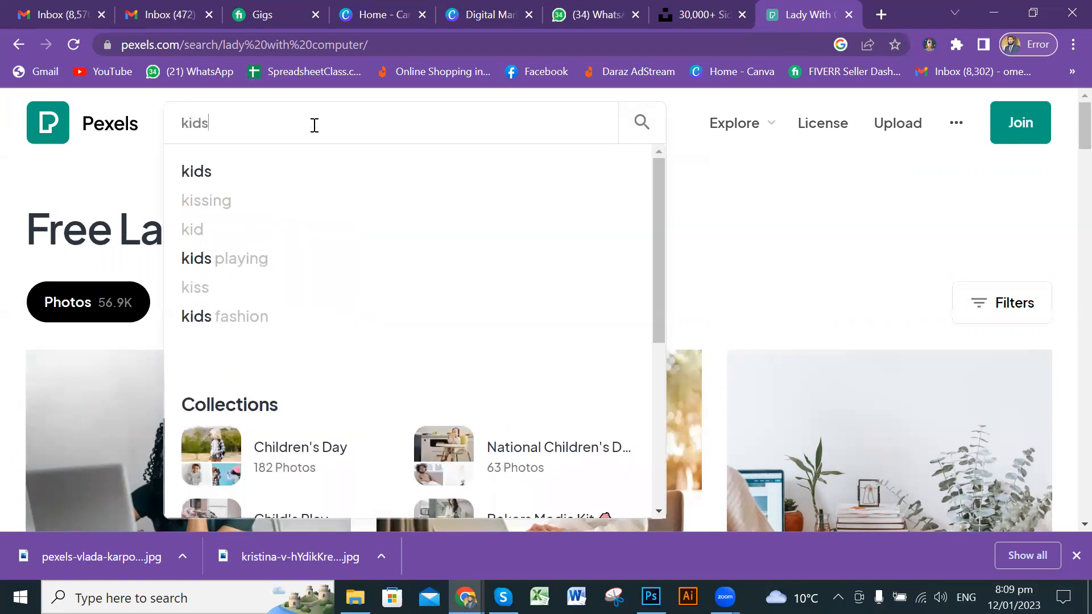
key(BackSpace)
text(with )
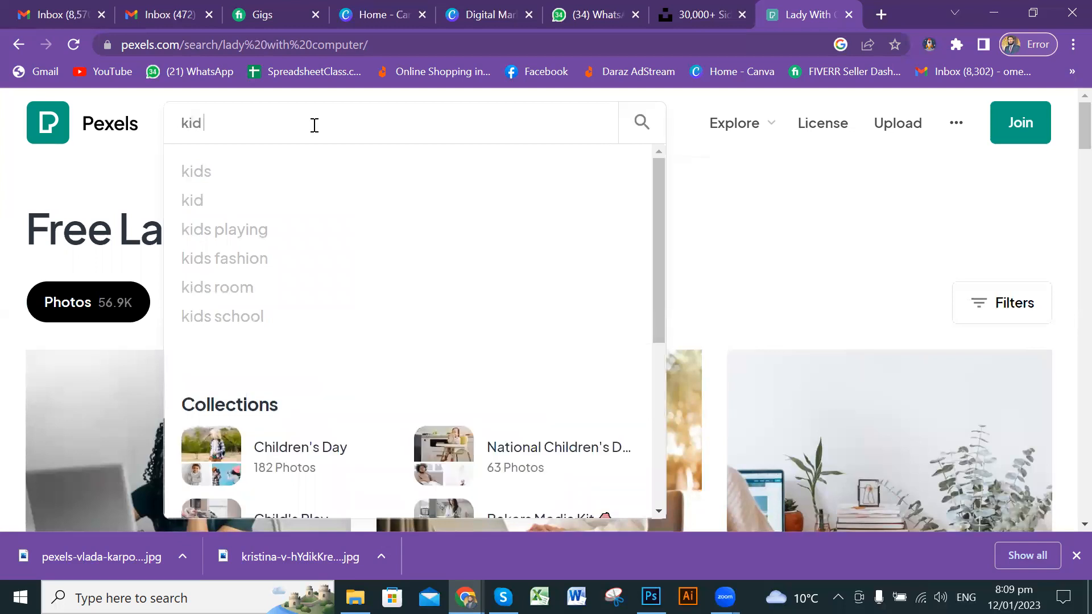
text(a book)
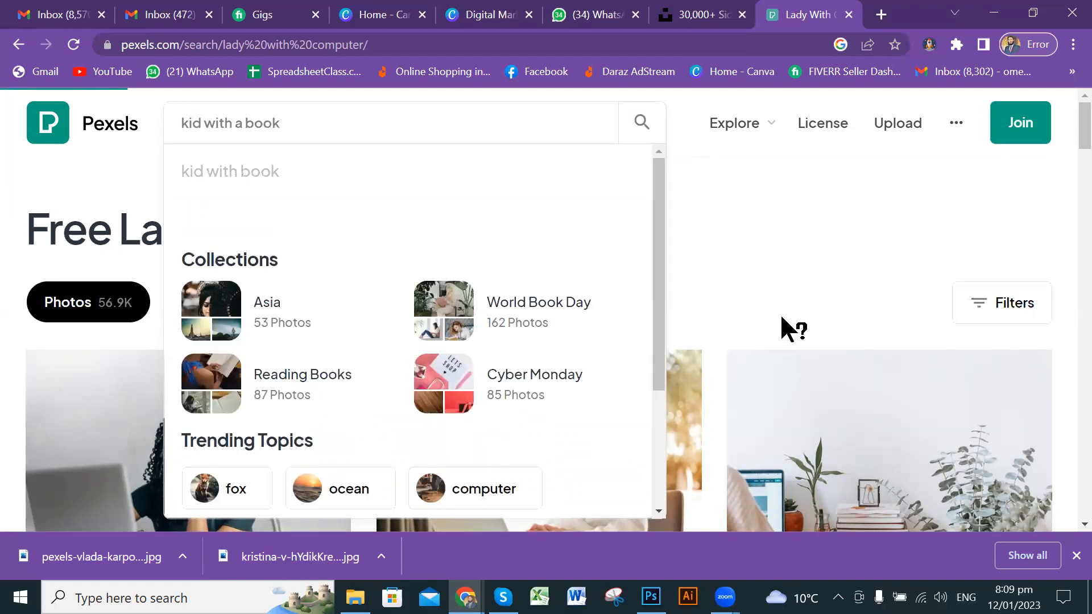
key(Return)
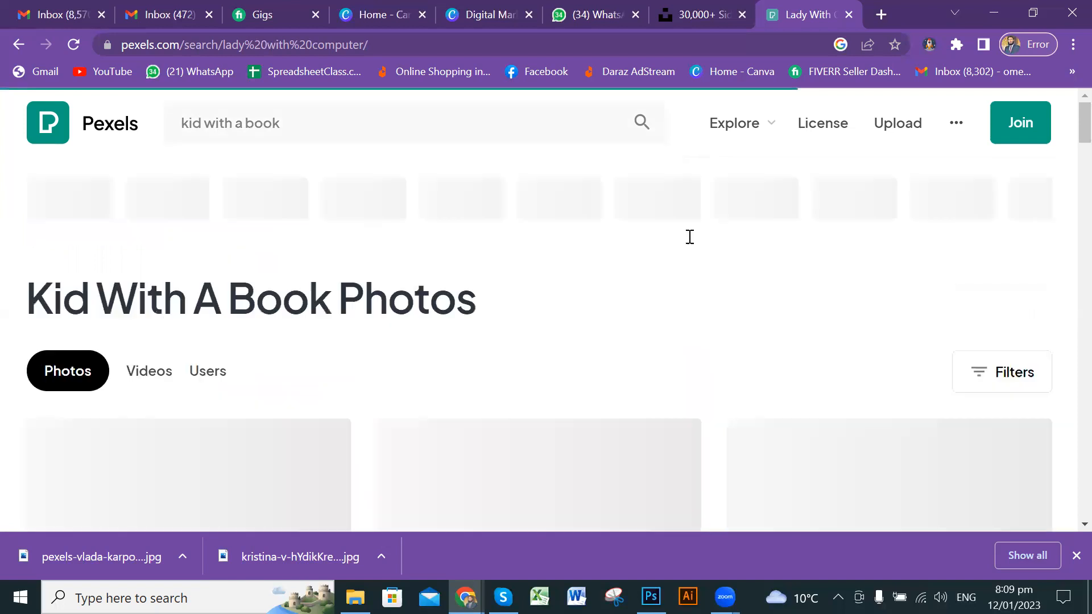
- Find and download the photo of the smiling boy with a backpack and green notebook, dismissing the thank-you dialog
scroll(535, 295, down, 3)
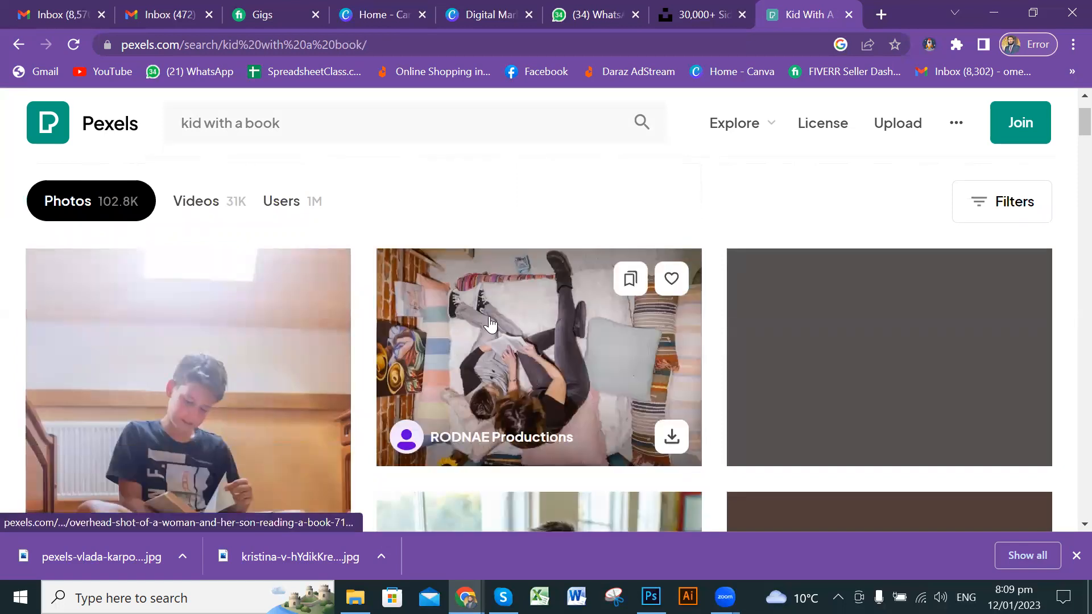
scroll(463, 303, down, 3)
scroll(467, 302, down, 5)
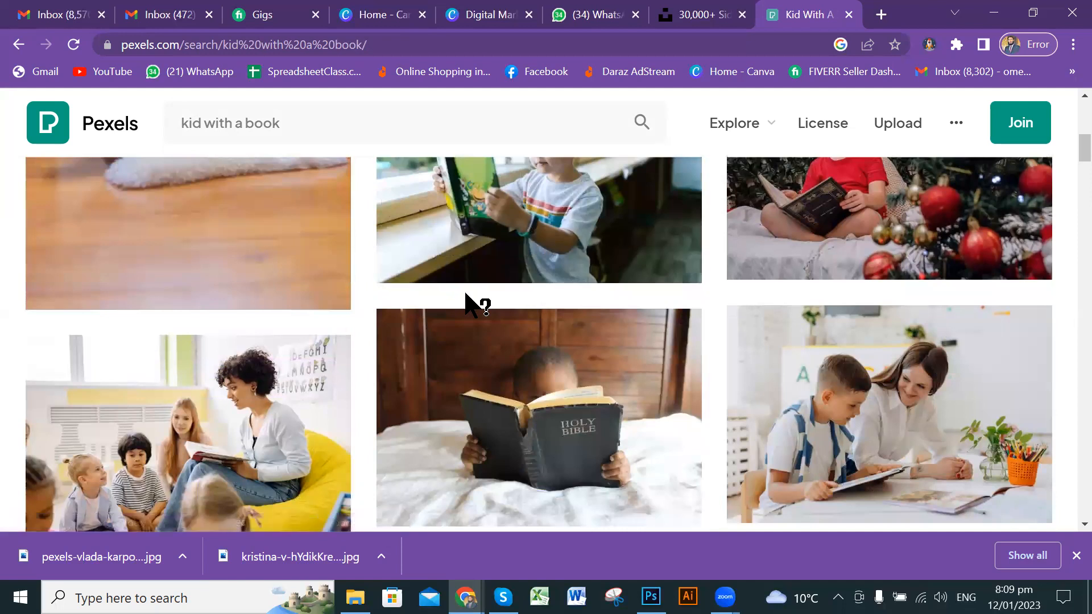
scroll(465, 306, down, 1)
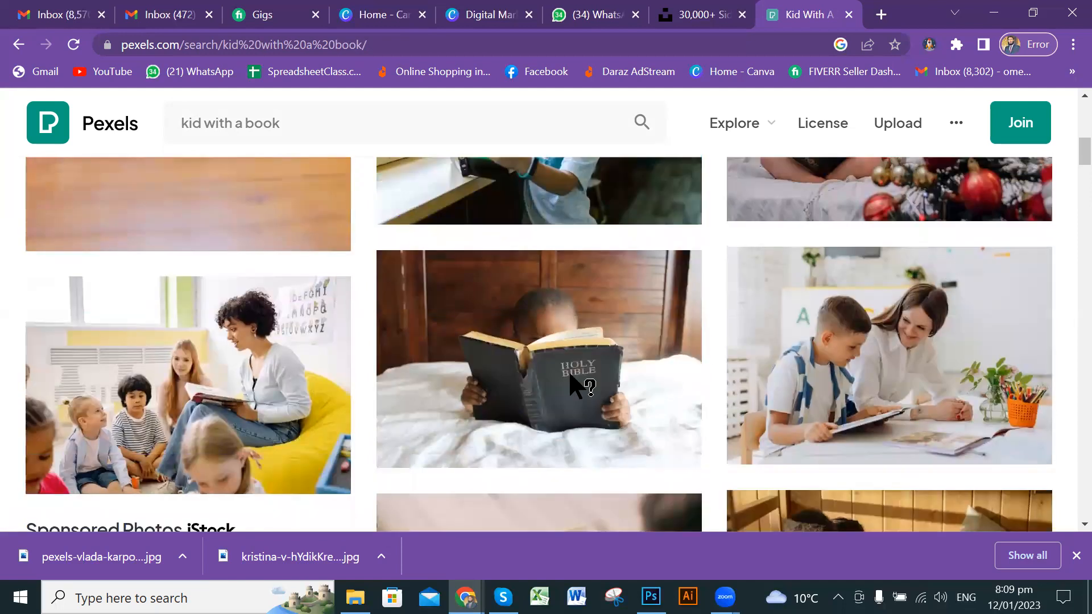
scroll(632, 314, down, 8)
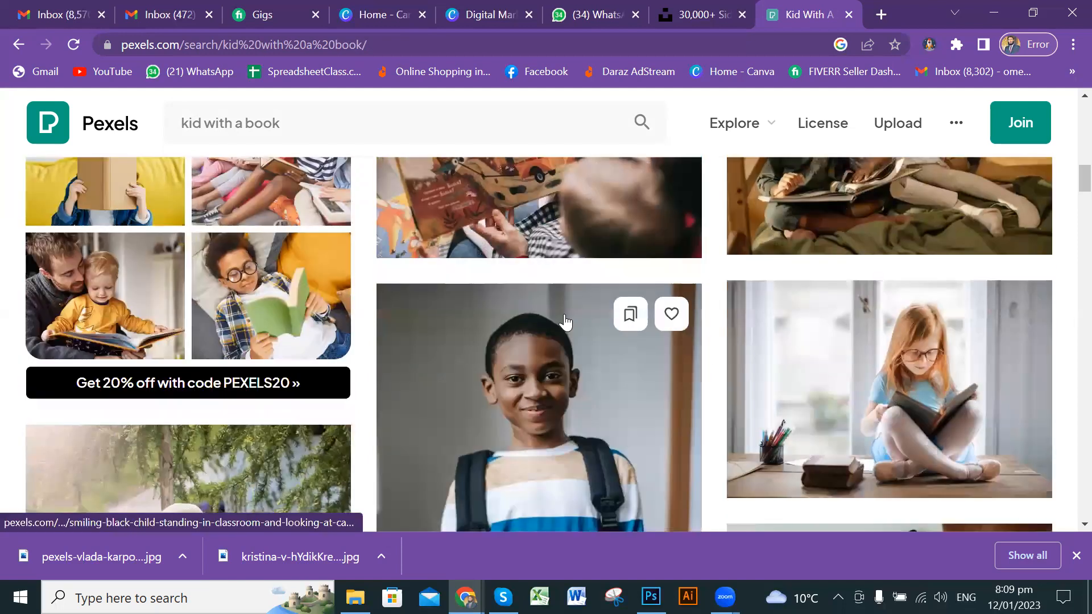
scroll(564, 323, down, 5)
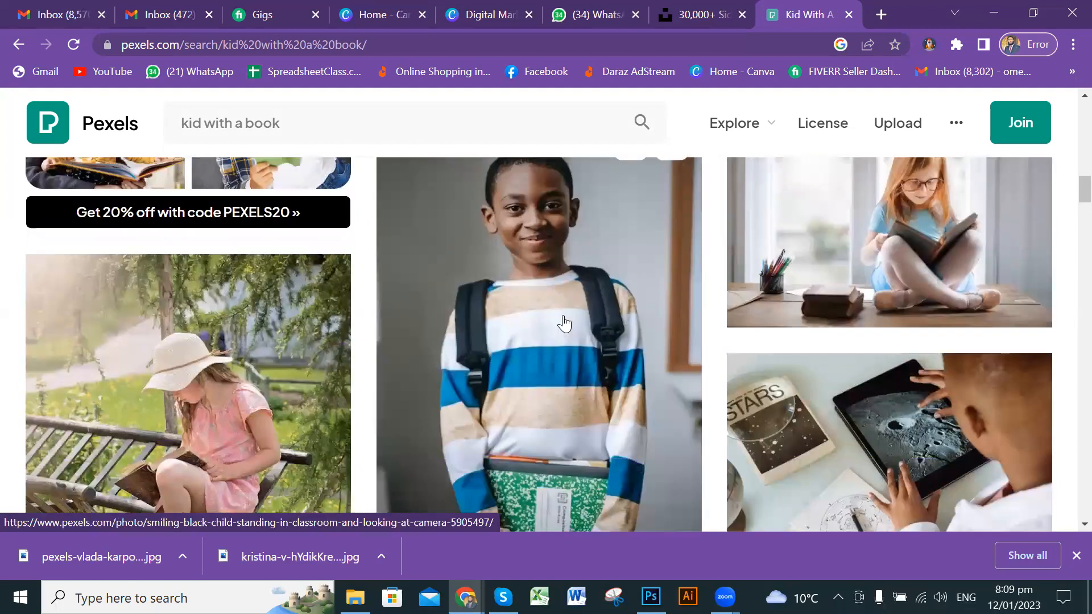
scroll(564, 323, down, 1)
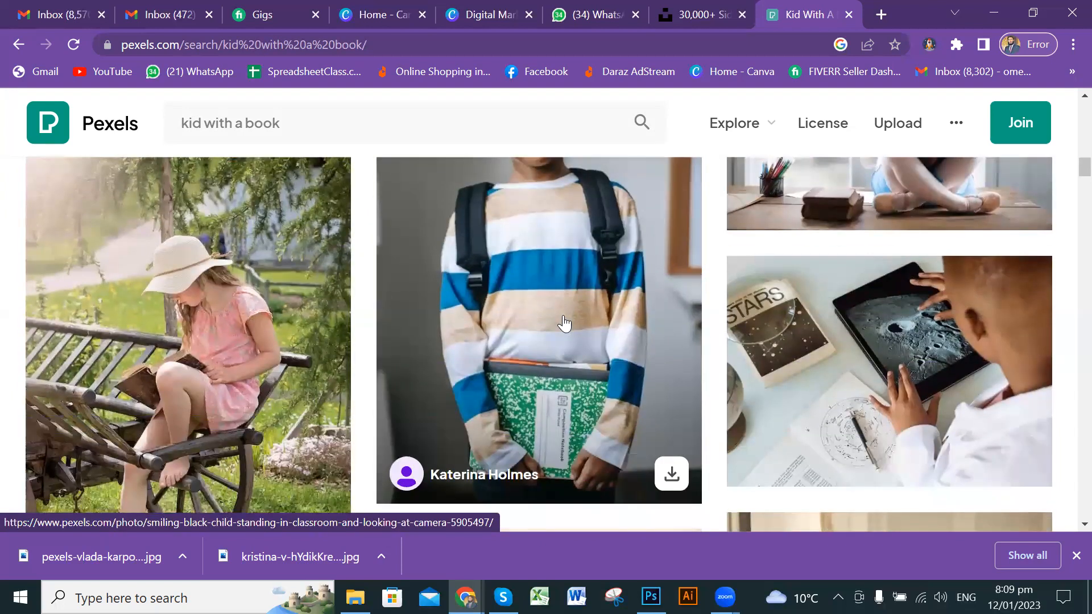
scroll(564, 323, up, 3)
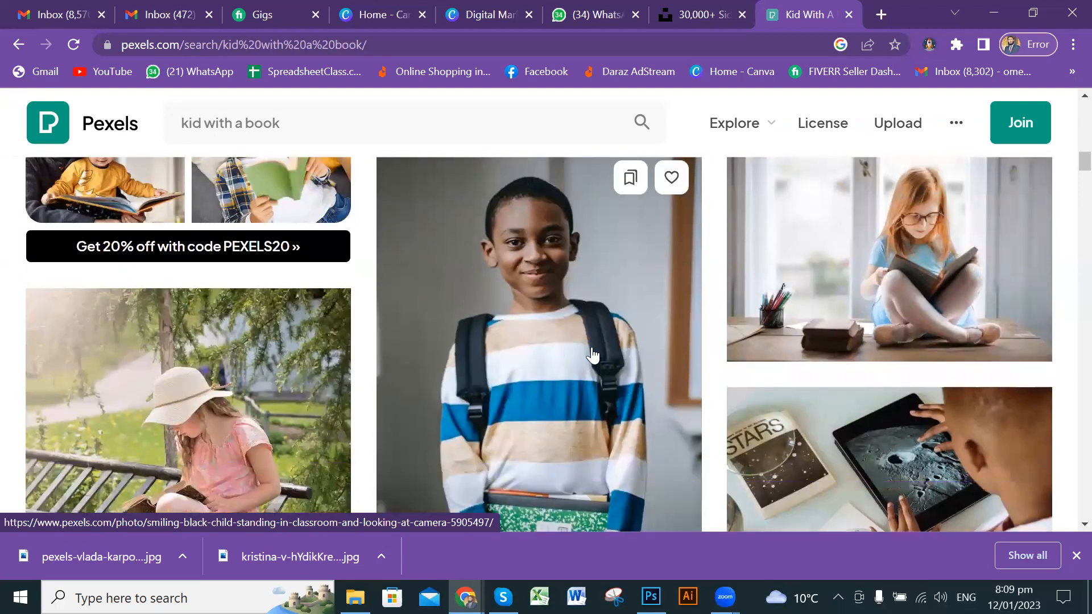
scroll(592, 355, down, 4)
click(673, 406)
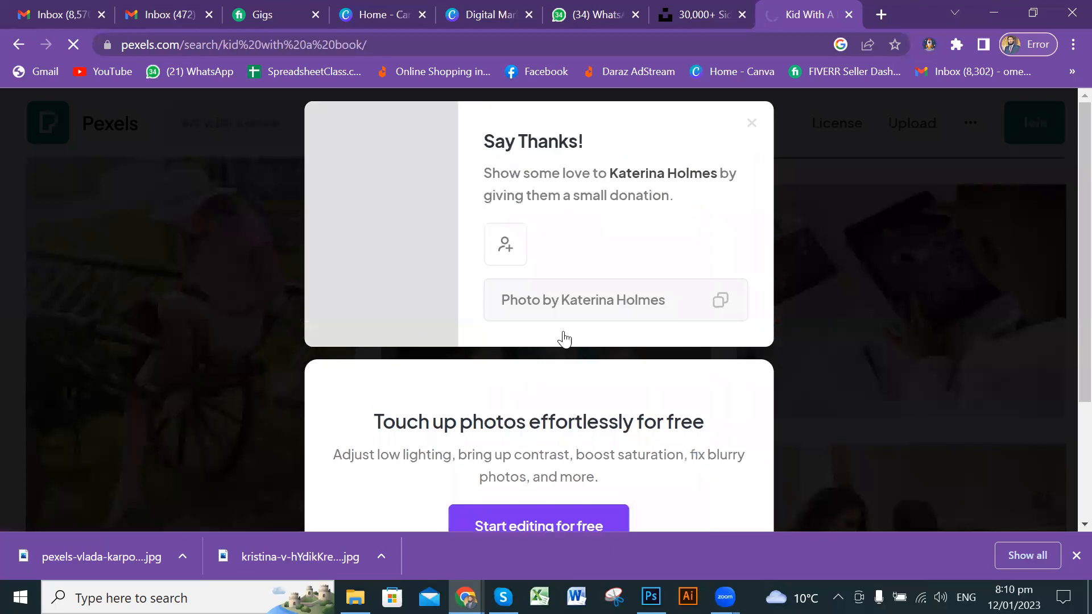
click(751, 126)
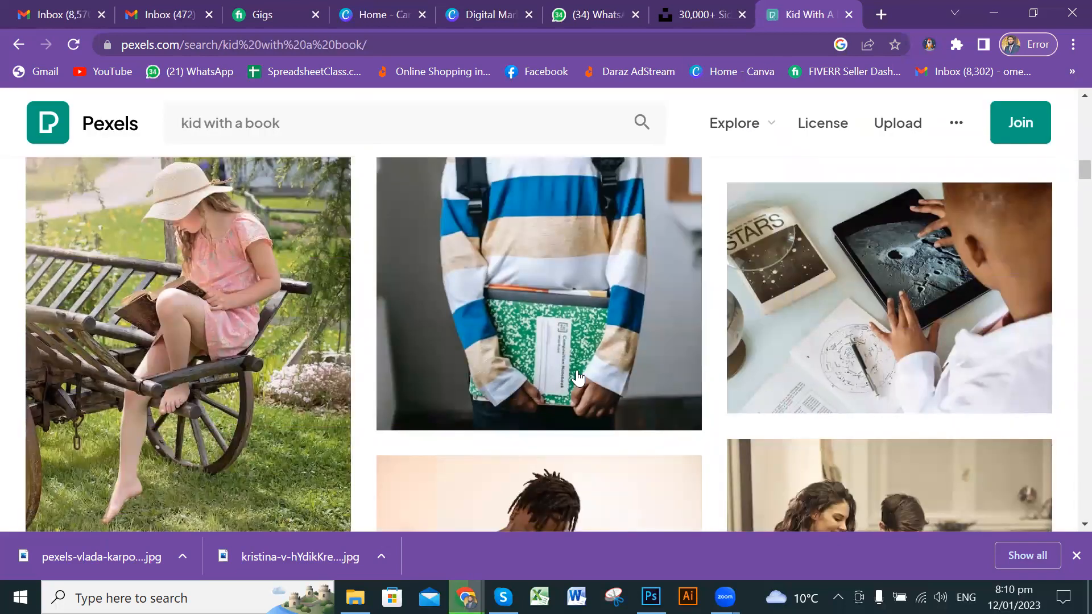
- Switch to Photoshop and place the downloaded backpack boy photo from the Downloads folder into Untitled-2 at its default size
click(652, 596)
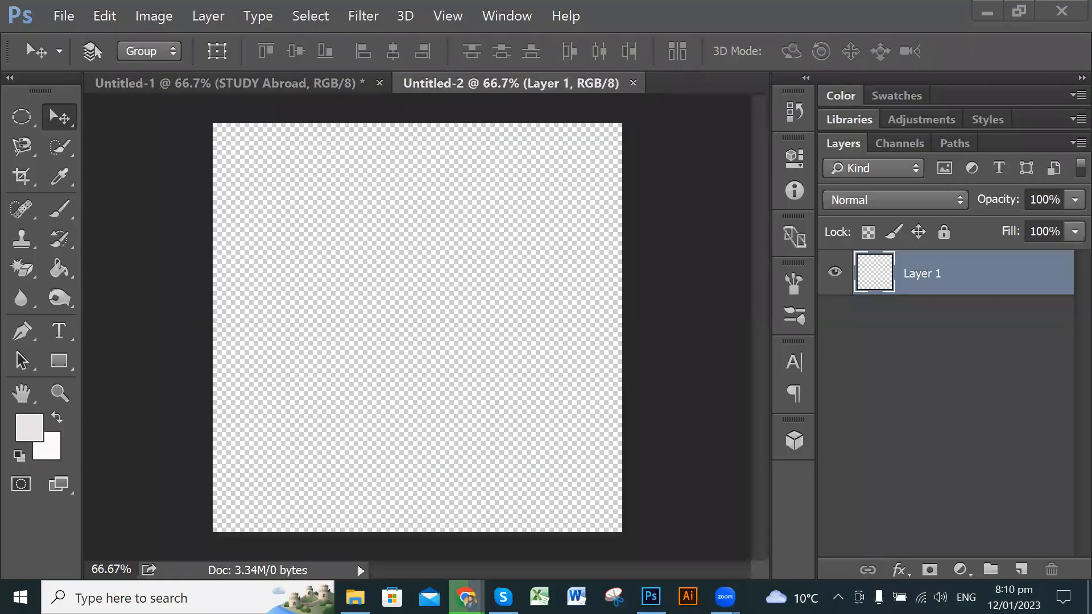
click(355, 596)
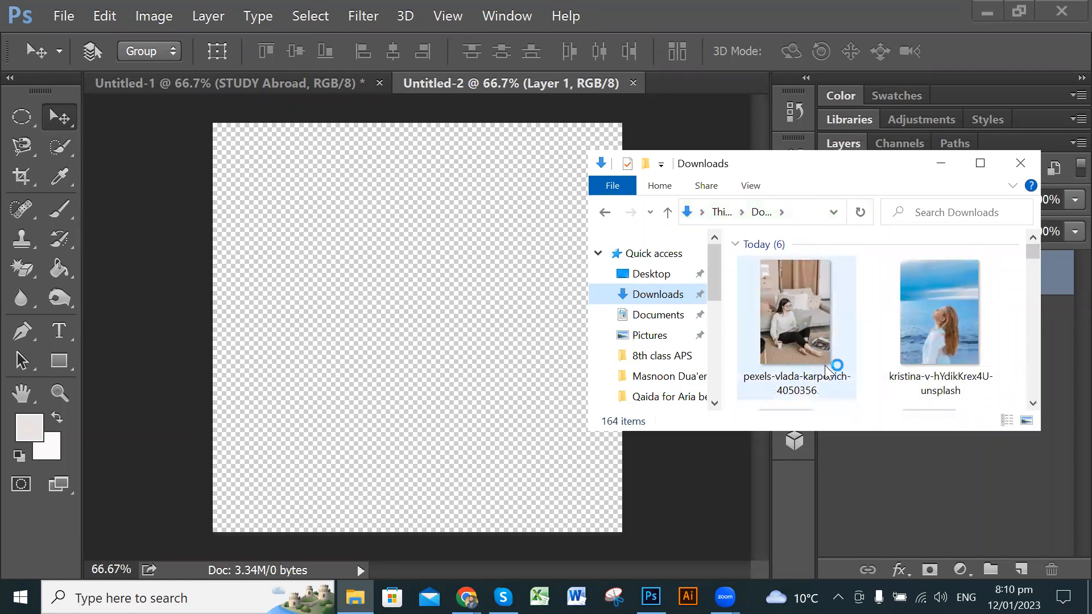
click(1034, 403)
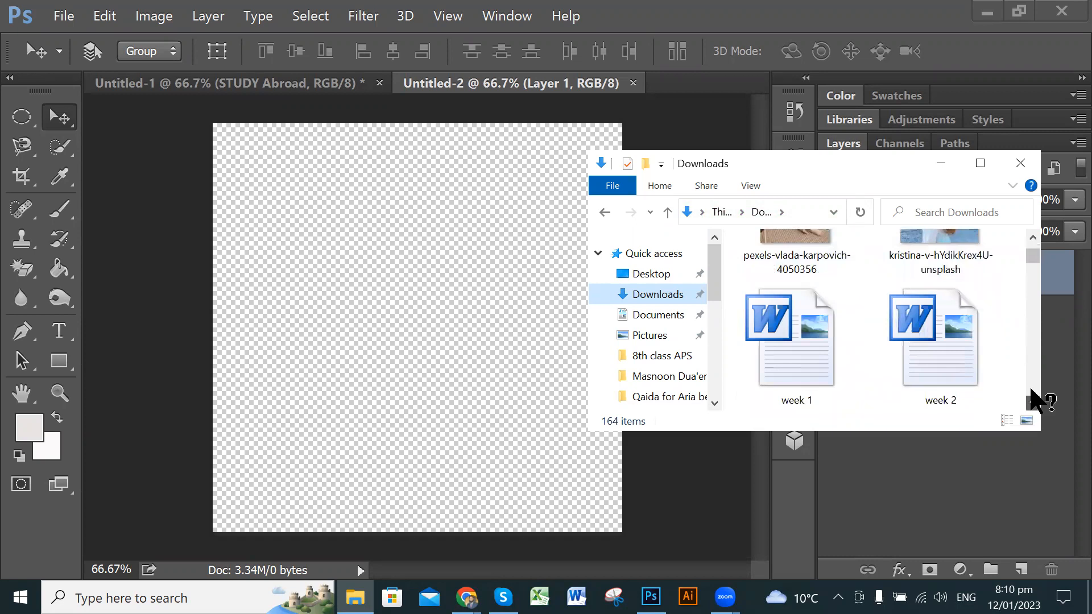
drag(1032, 253, 1033, 239)
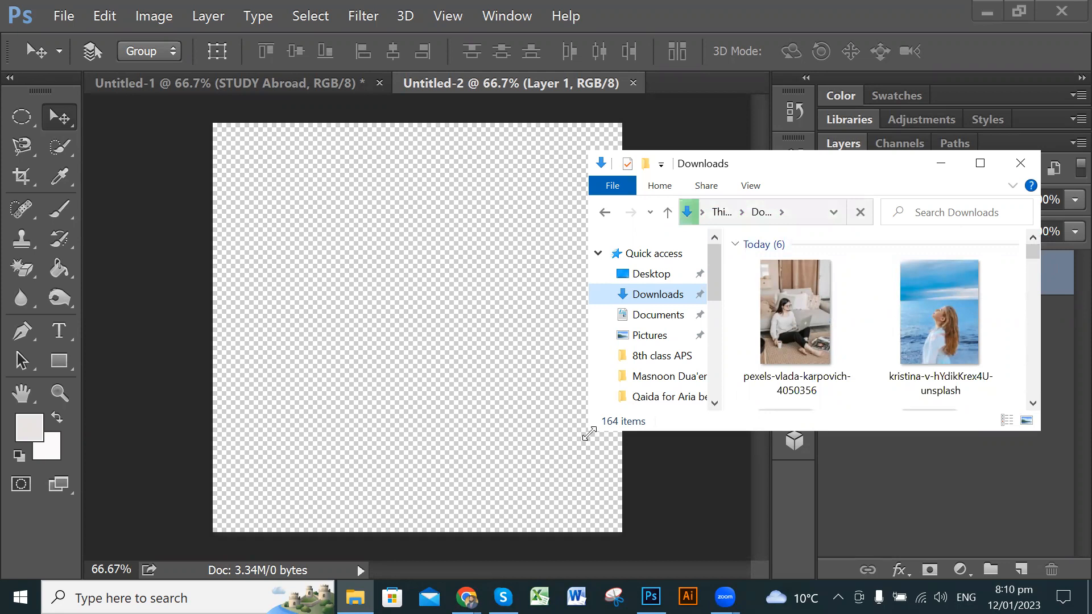
drag(589, 434, 488, 502)
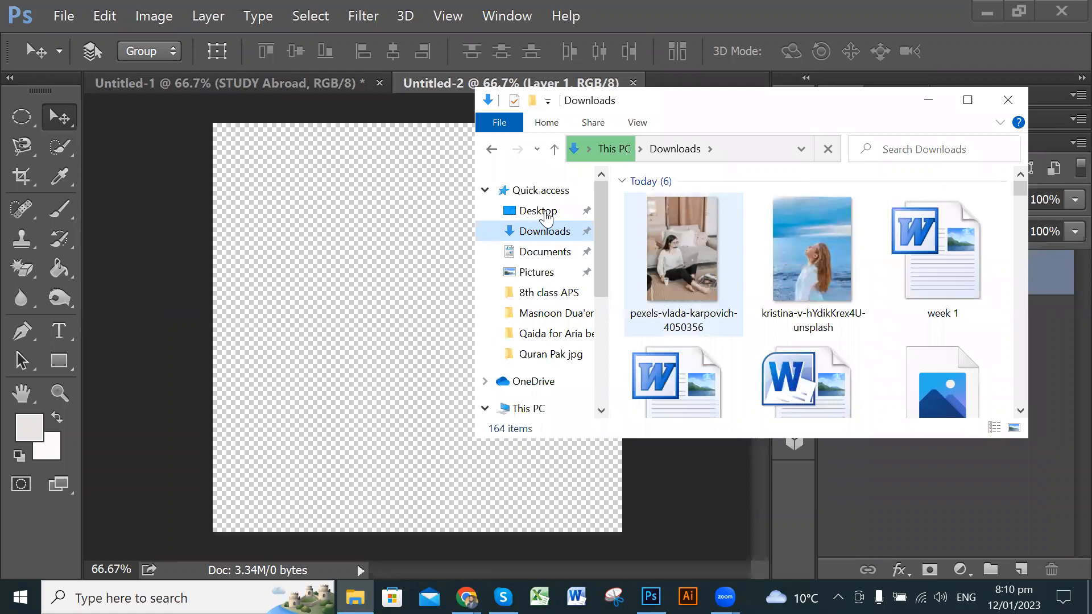
click(537, 211)
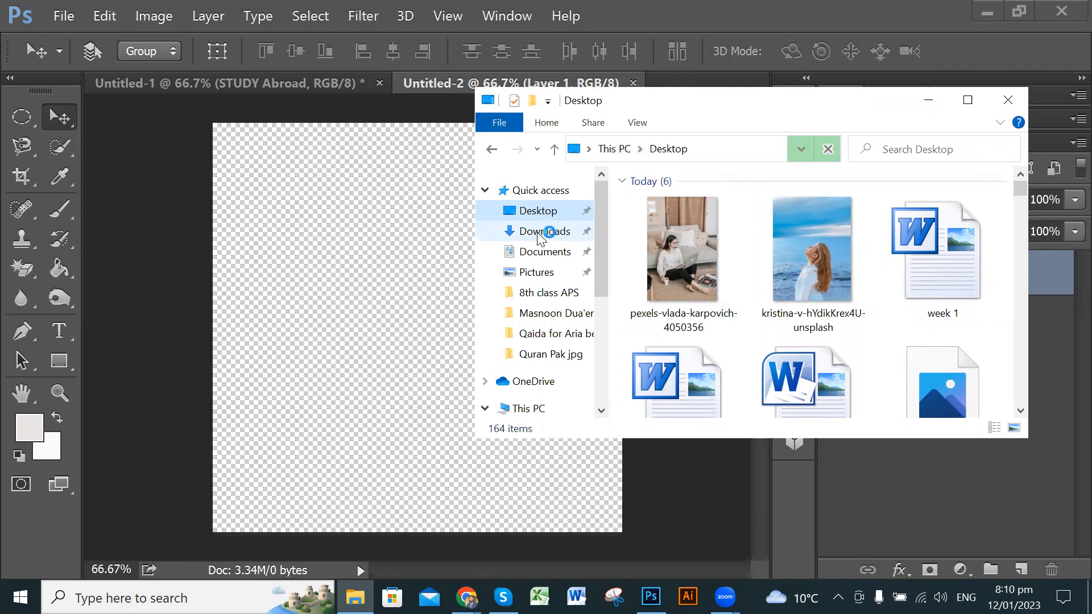
click(541, 232)
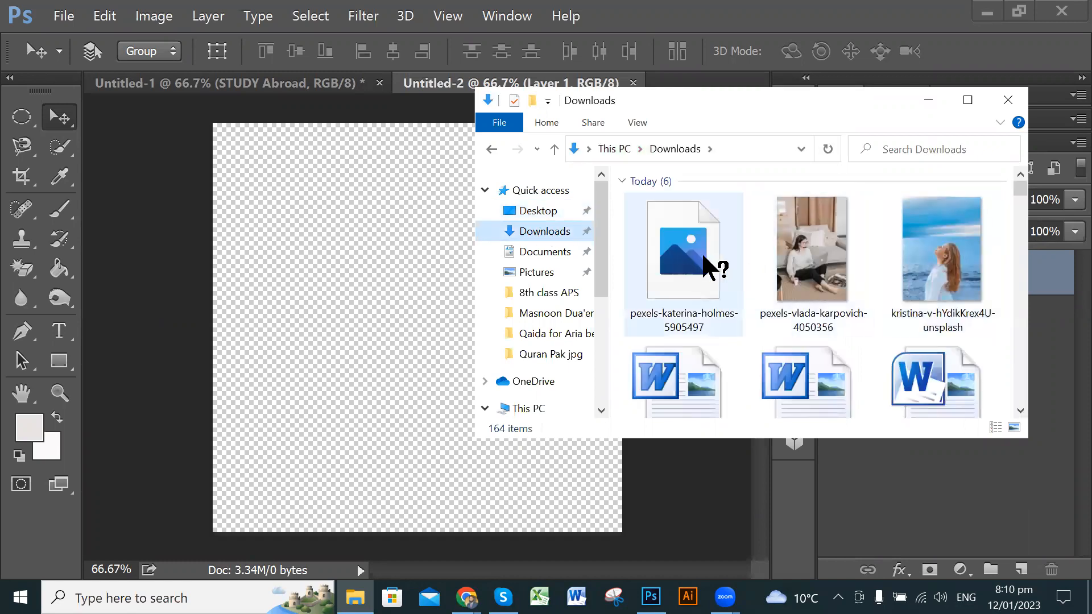
drag(688, 256, 385, 323)
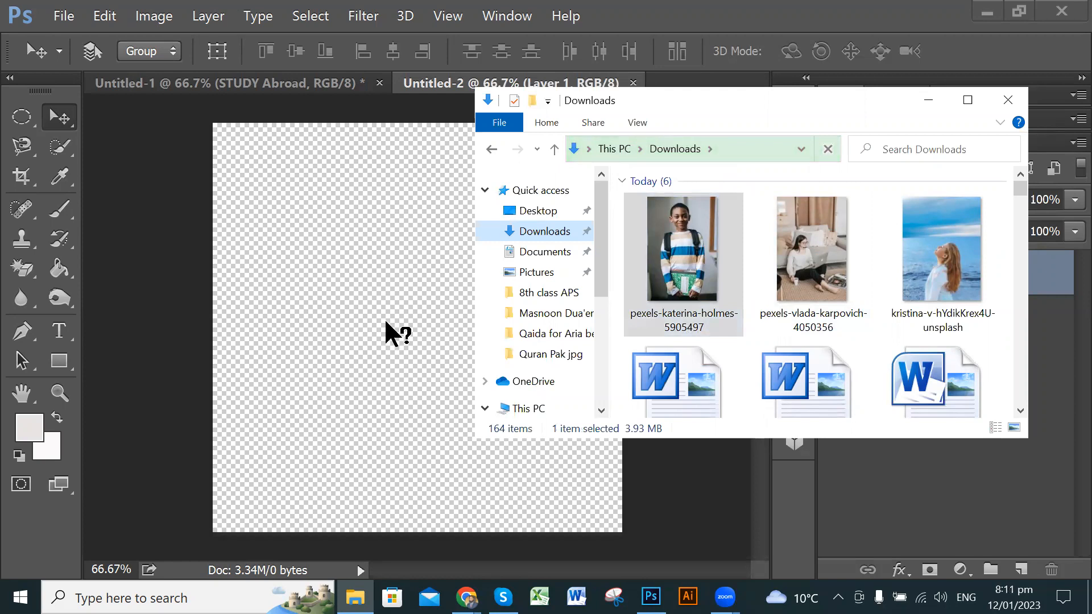
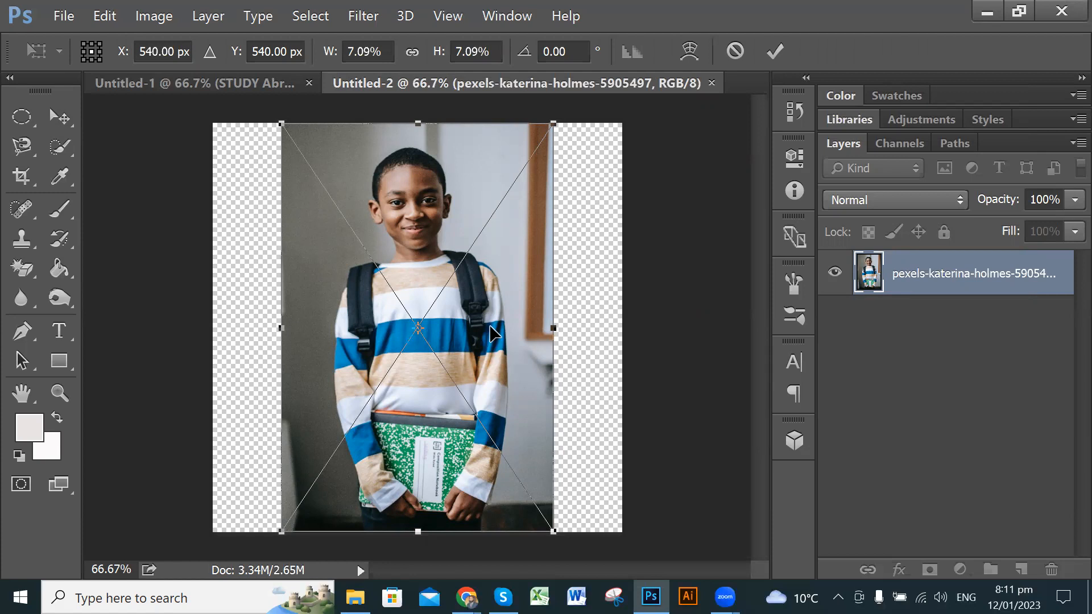
key(Return)
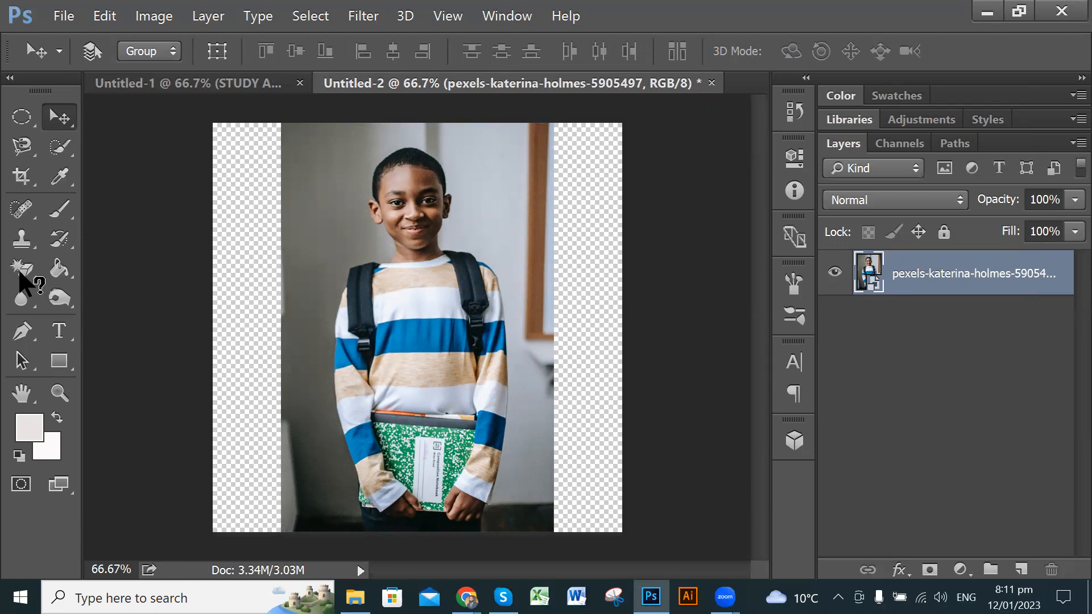
- Choose the Magic Eraser tool and rasterize the placed photo's smart object so it can be erased
click(20, 270)
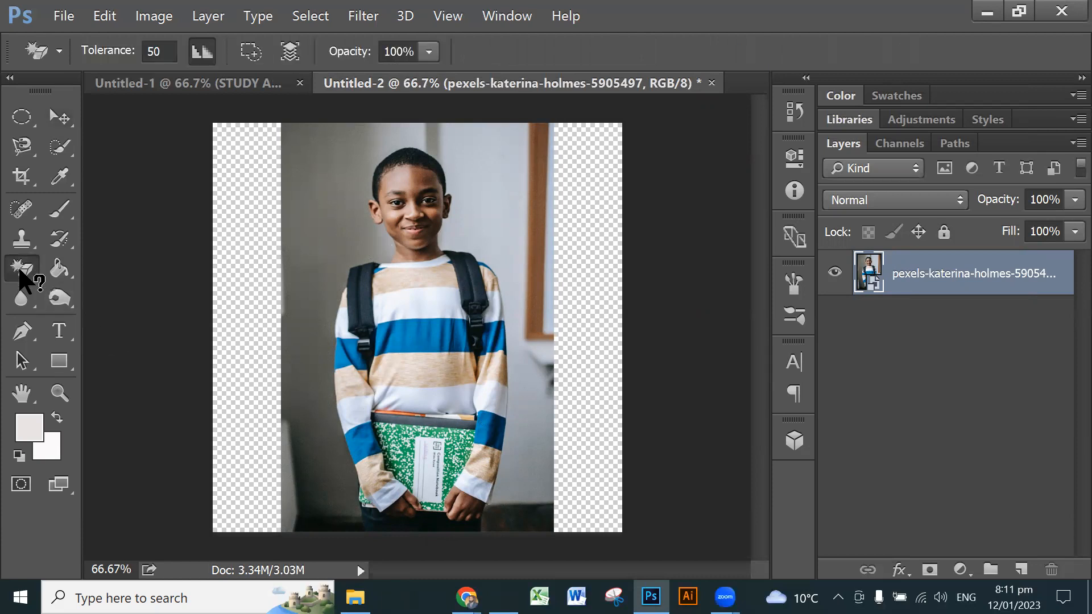
right_click(21, 271)
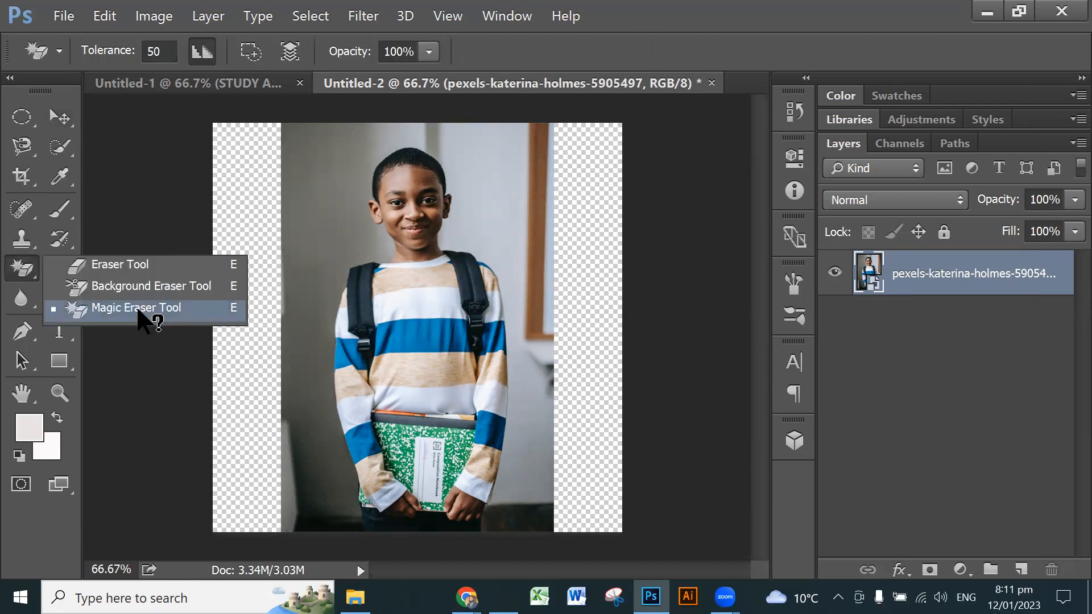
click(149, 311)
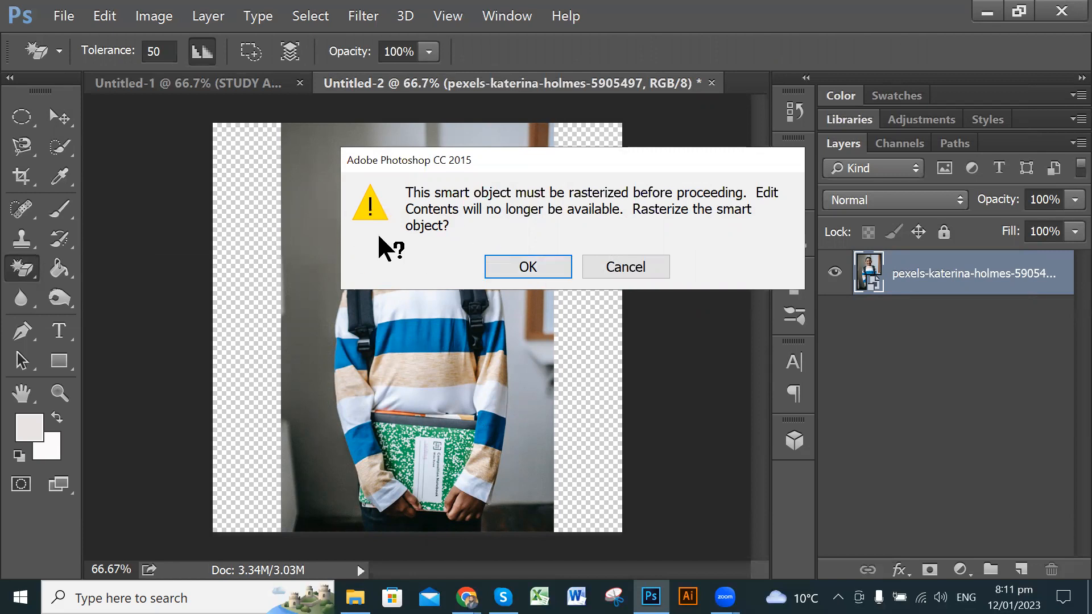
click(529, 271)
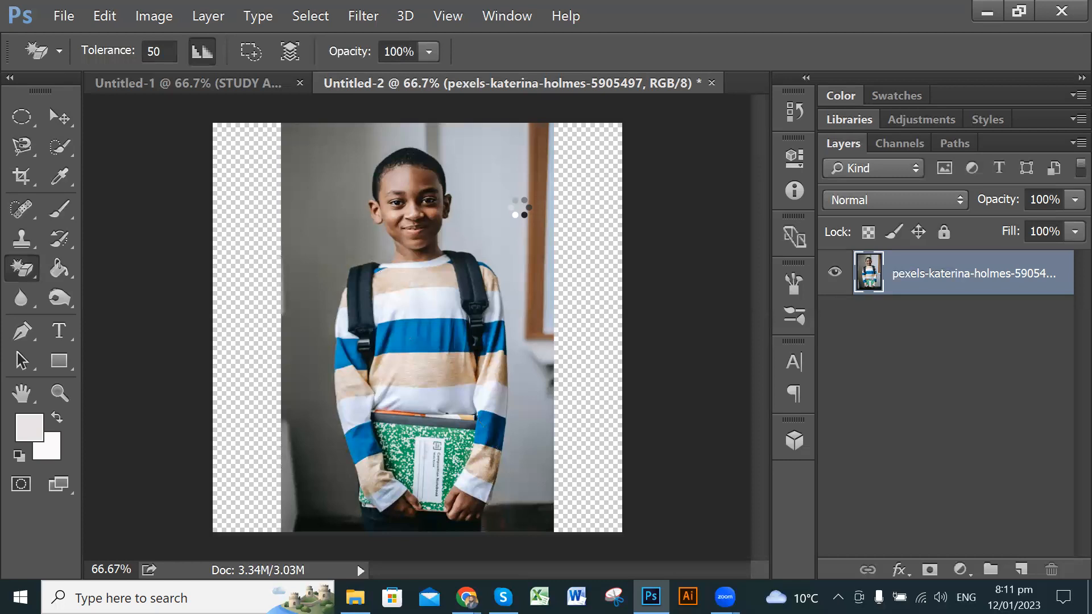
- Test the Magic Eraser on the photo's wall background at tolerance 50 and again at tolerance 30, undoing each erasure
click(522, 202)
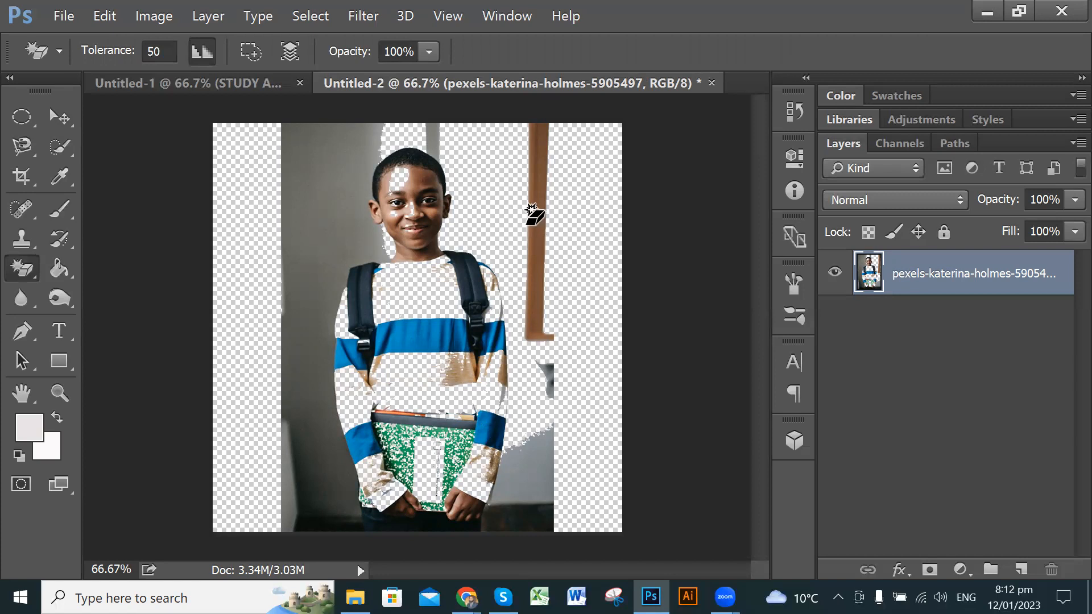
key(ctrl+z)
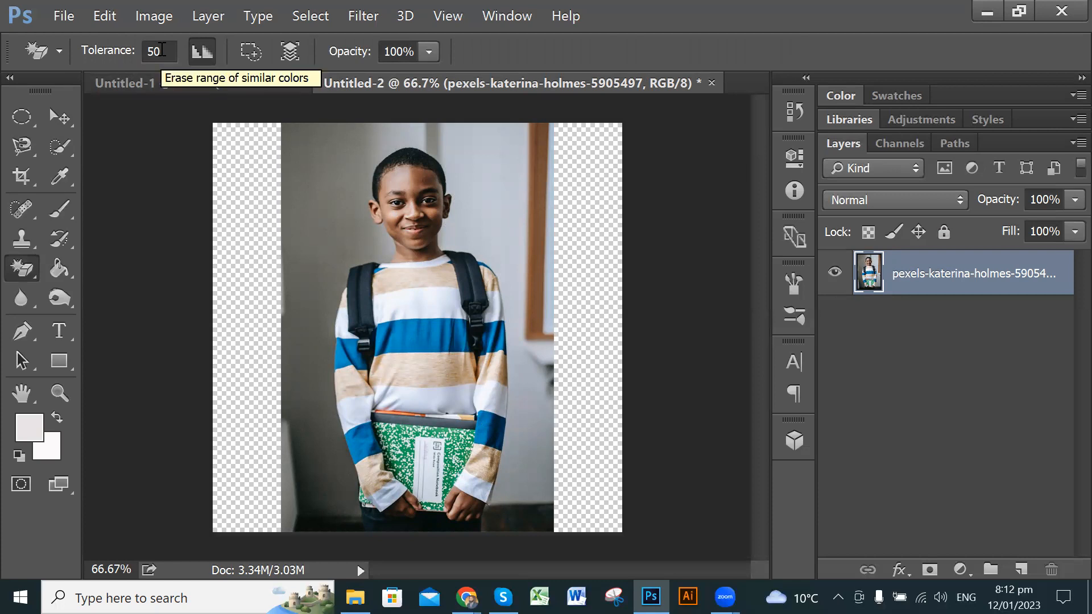
click(161, 50)
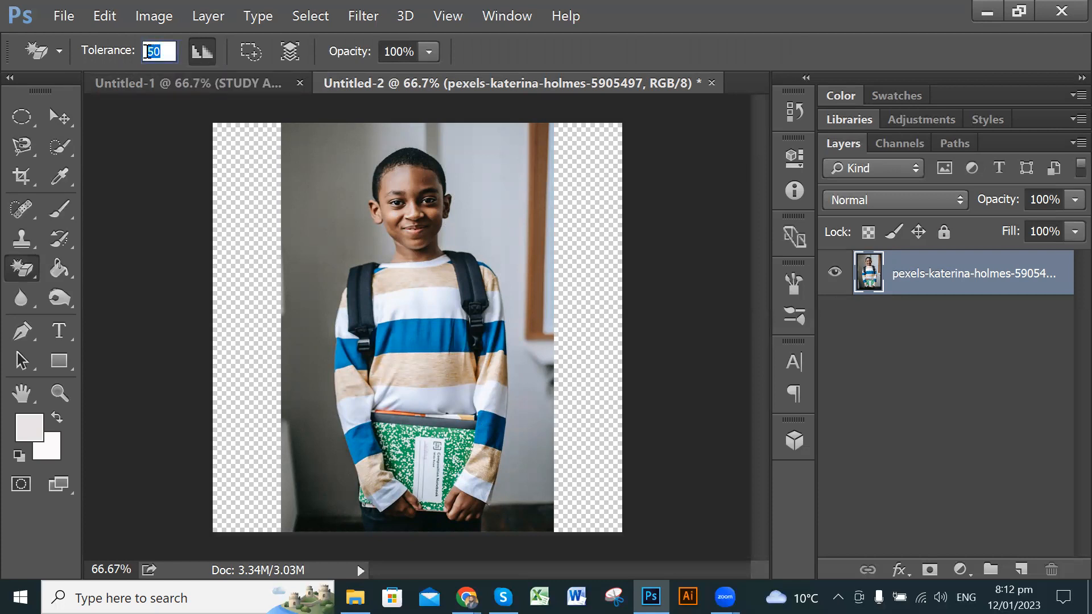
text(30)
key(Return)
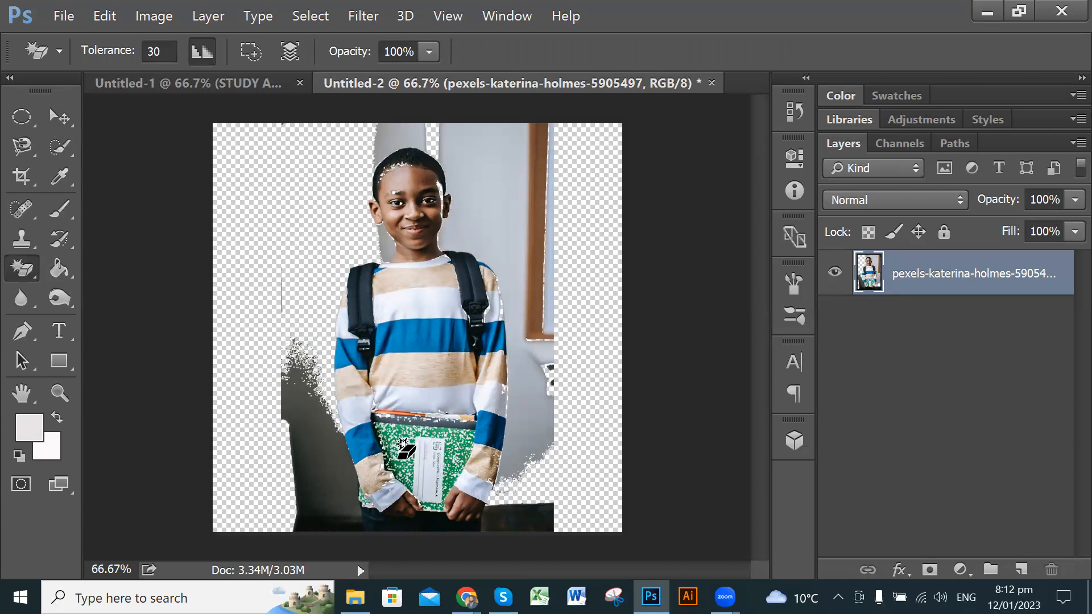
key(ctrl+z)
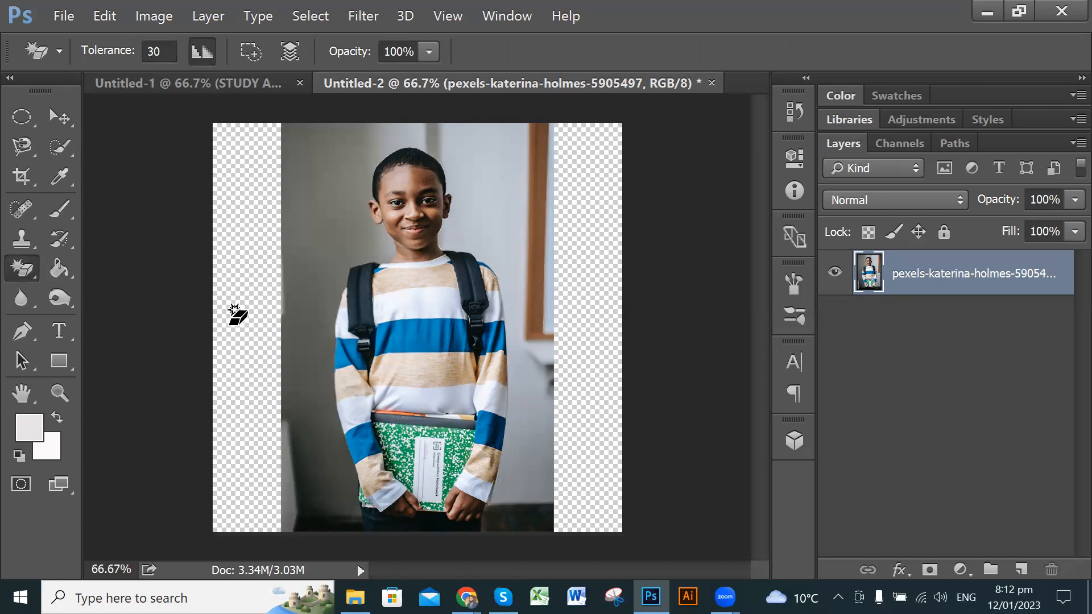
- Use the Background Eraser with an 800 px brush at 30% tolerance to erase the light wall between the boy's head and the window frame
right_click(23, 276)
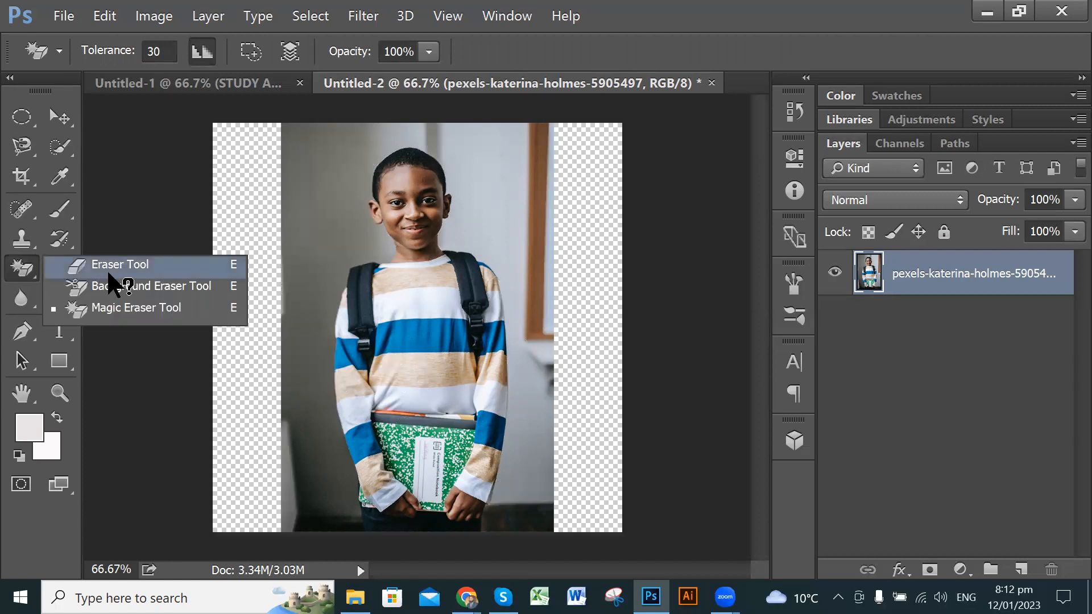
click(163, 286)
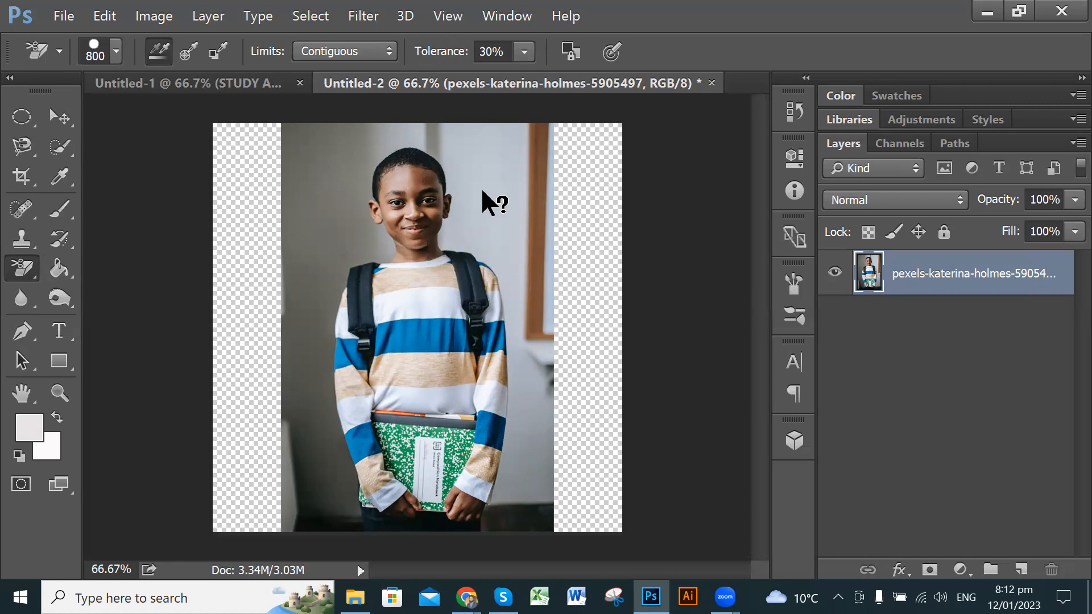
click(501, 186)
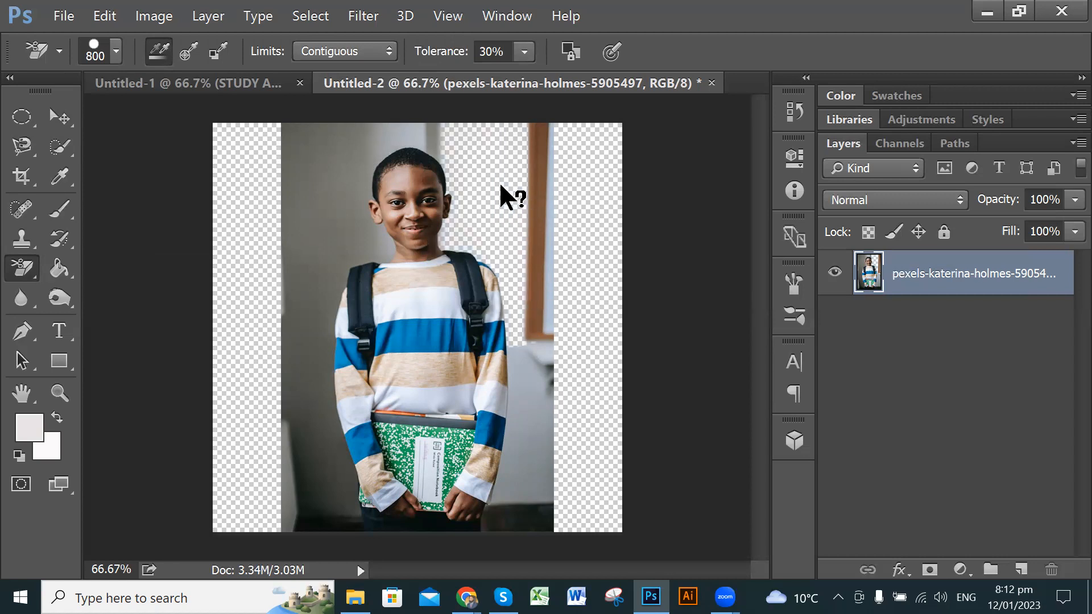
- Try erasing the grey wall left of and above the boy's head with the 800 px brush, and undo both erasures
click(329, 163)
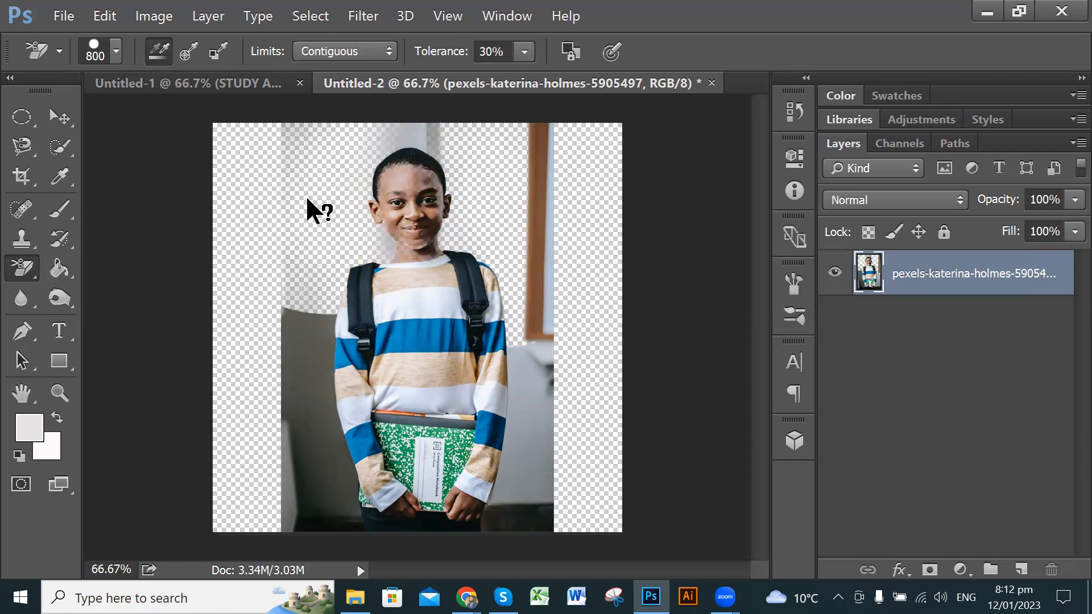
mouse_move(411, 135)
mouse_down()
mouse_move(430, 137)
mouse_move(471, 207)
mouse_up()
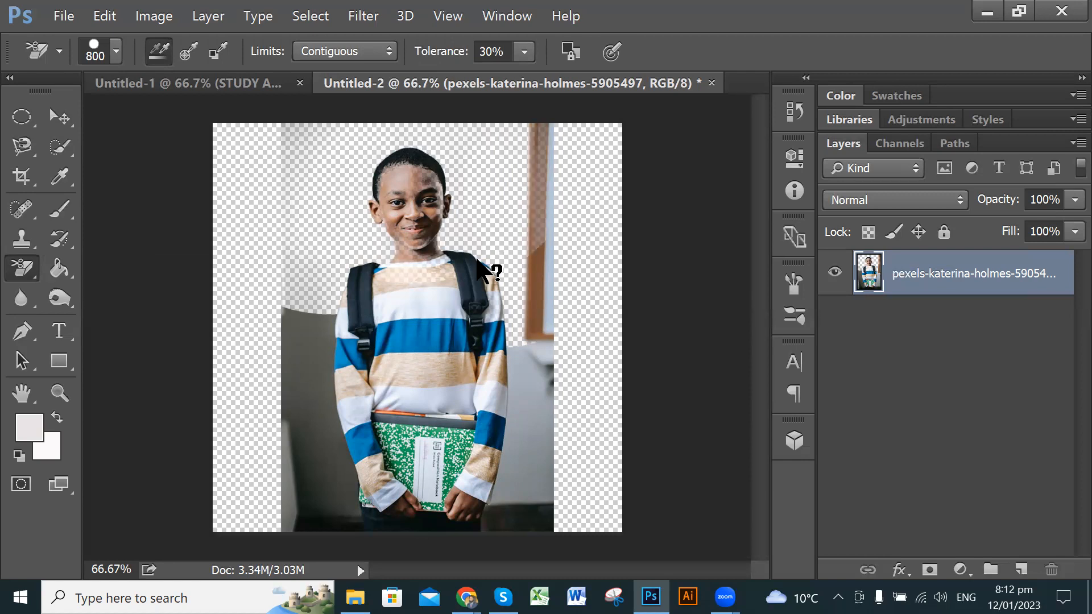
key(ctrl+z)
key(ctrl+z)
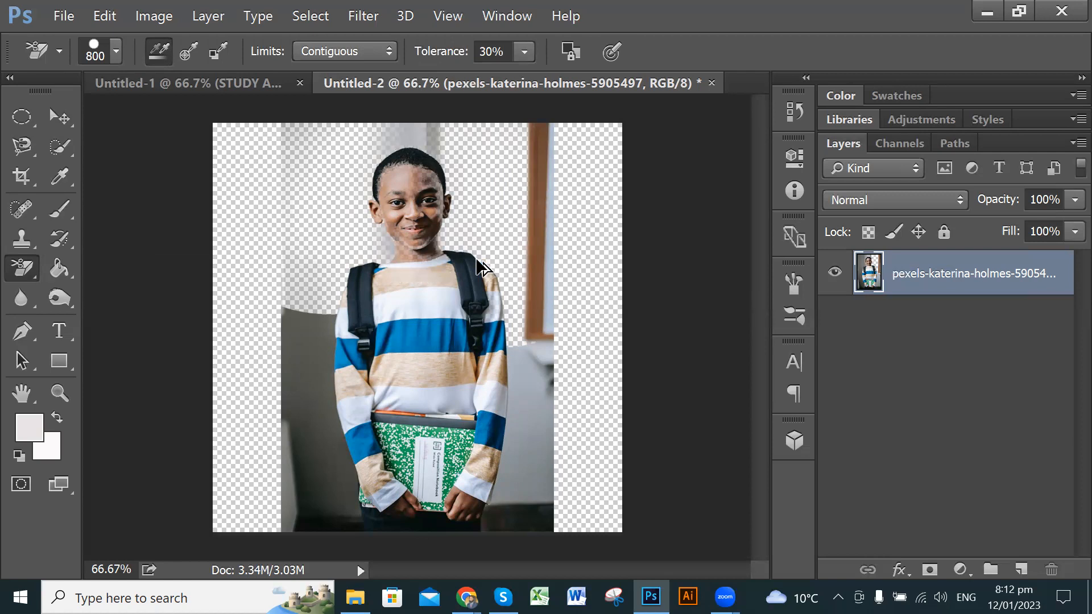
key(ctrl+z)
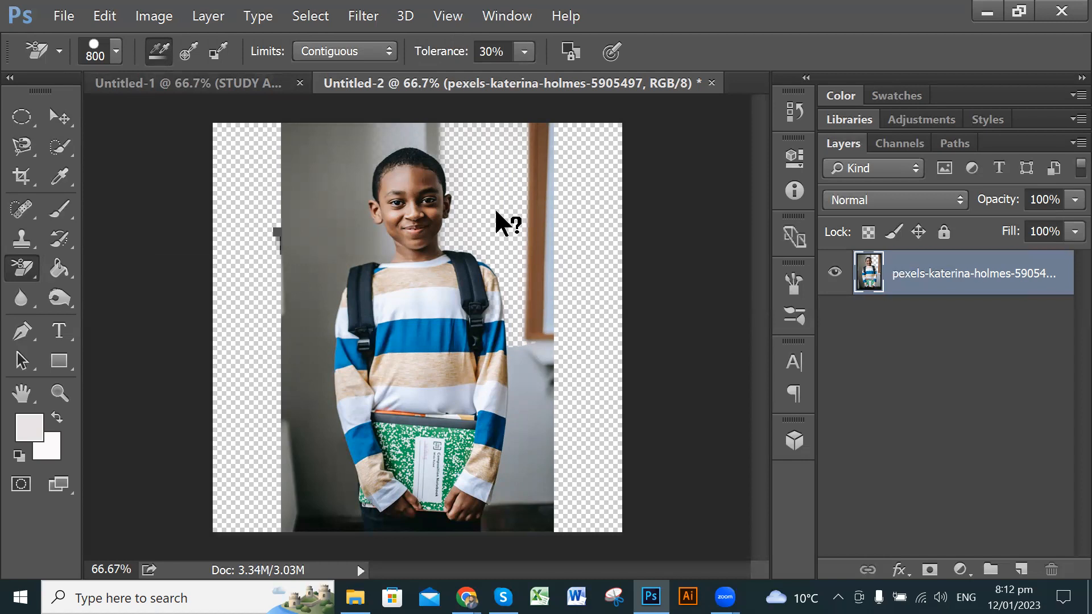
- Reduce the Background Eraser brush to 125 px and erase the upper-left part of the grey wall beside the boy's head
key(bracketleft)
key(bracketleft)
key(bracketleft)
key(bracketleft)
key(bracketright)
key(bracketright)
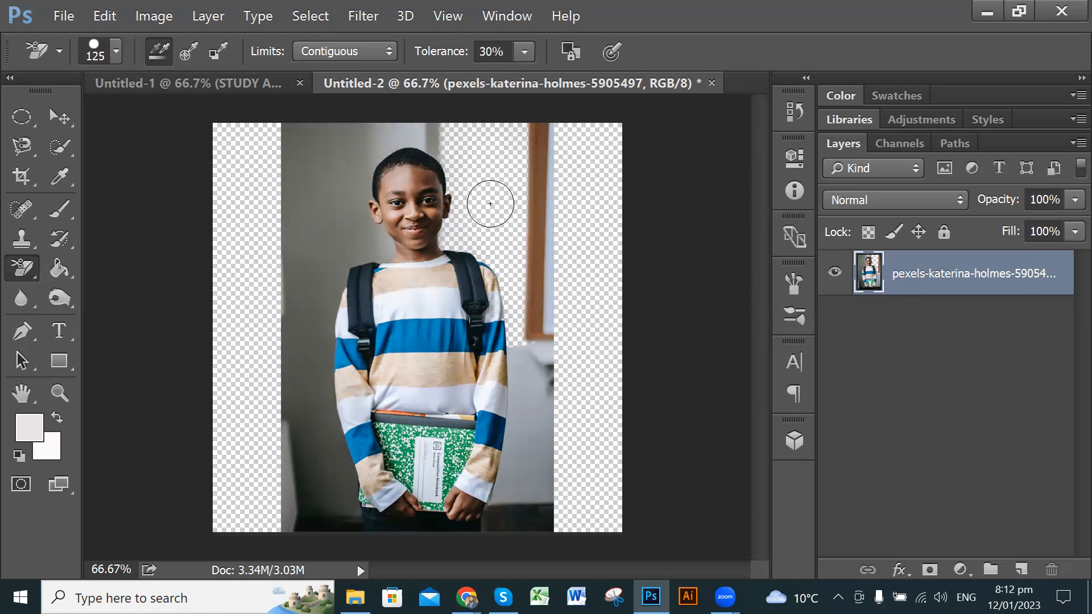
click(297, 204)
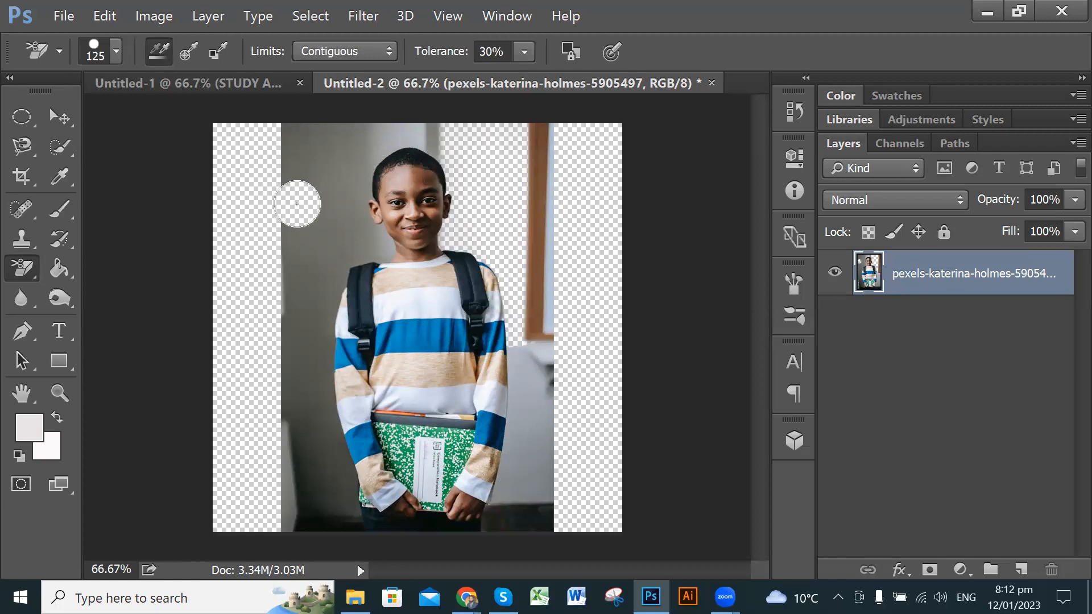
click(308, 146)
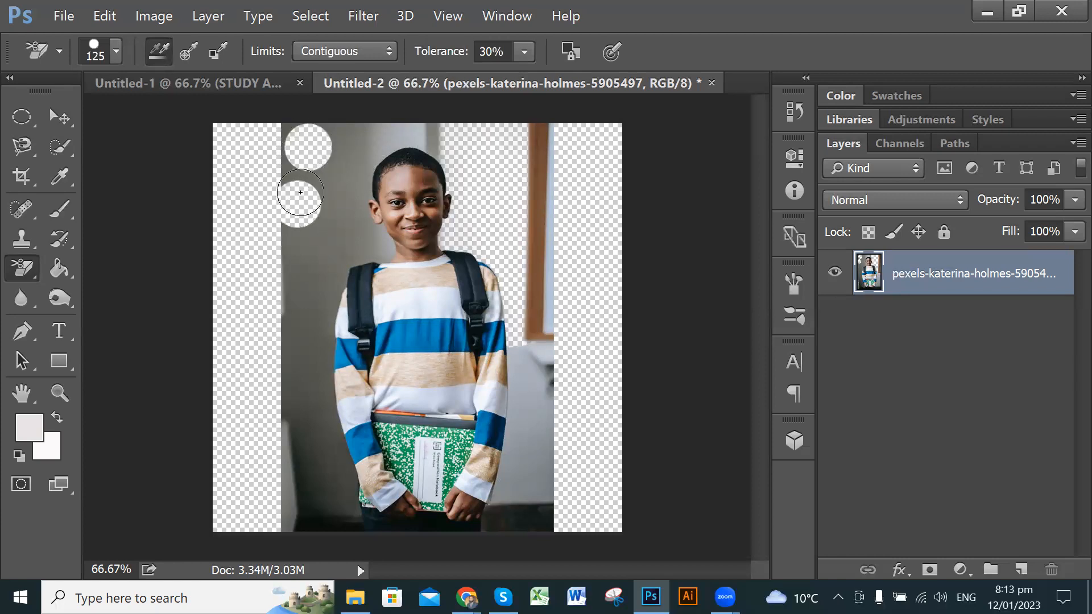
drag(301, 192, 294, 157)
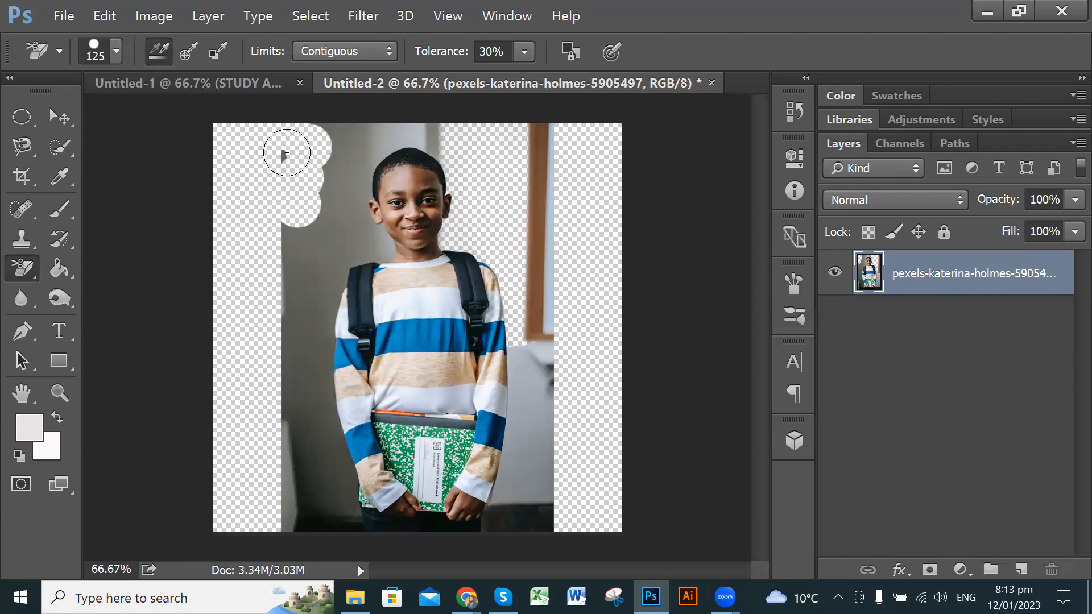
mouse_move(282, 220)
mouse_down()
mouse_move(289, 253)
mouse_move(293, 229)
mouse_move(327, 235)
mouse_move(336, 200)
mouse_up()
click(345, 165)
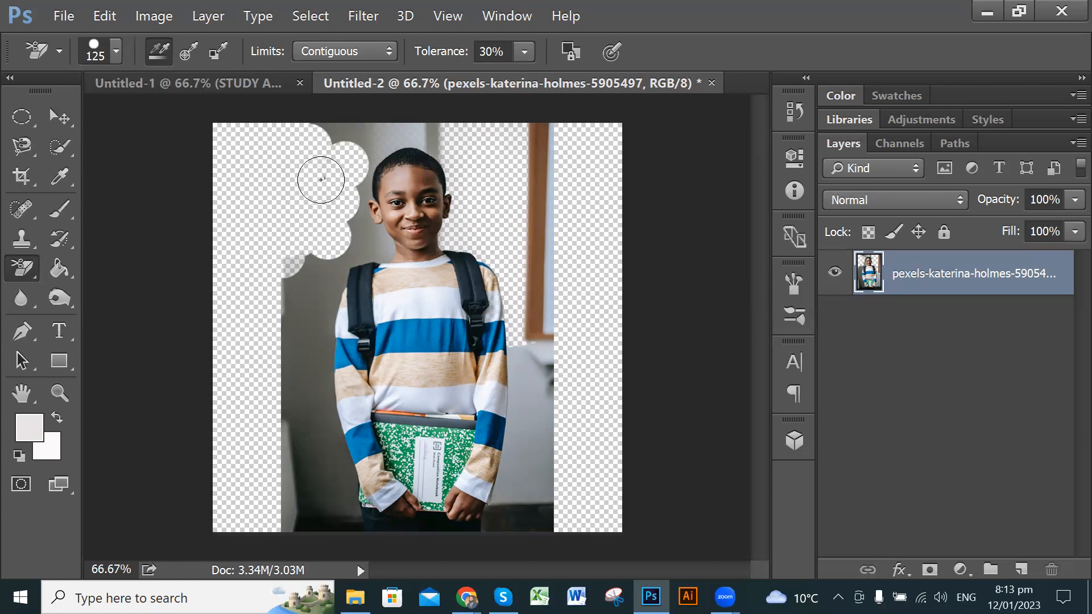
- Erase the wall above the boy's hair and along the left side of his face and neck
drag(338, 129, 436, 130)
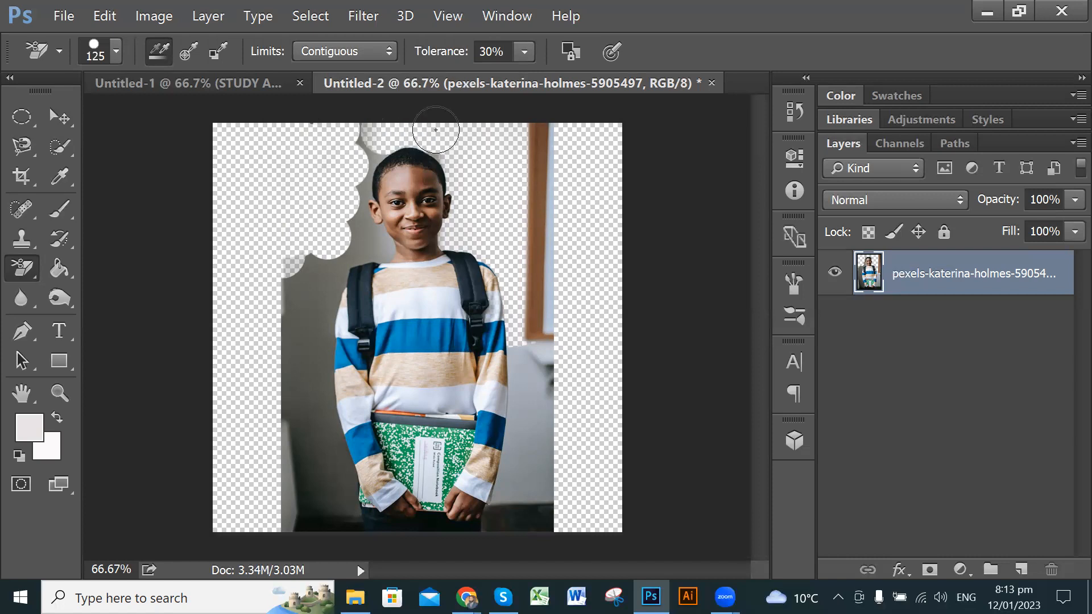
click(362, 144)
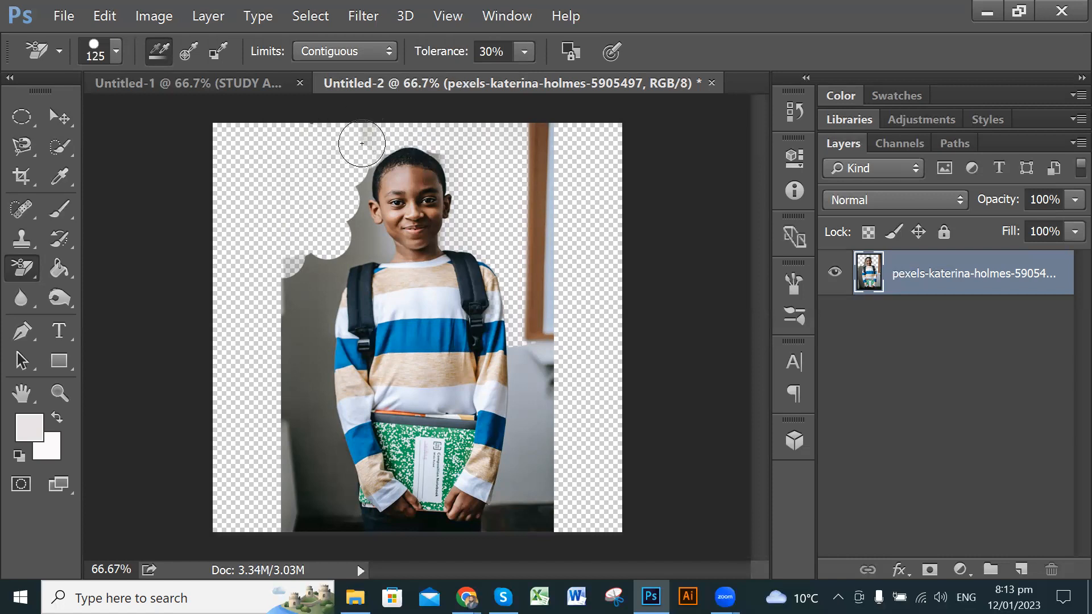
drag(366, 187, 369, 173)
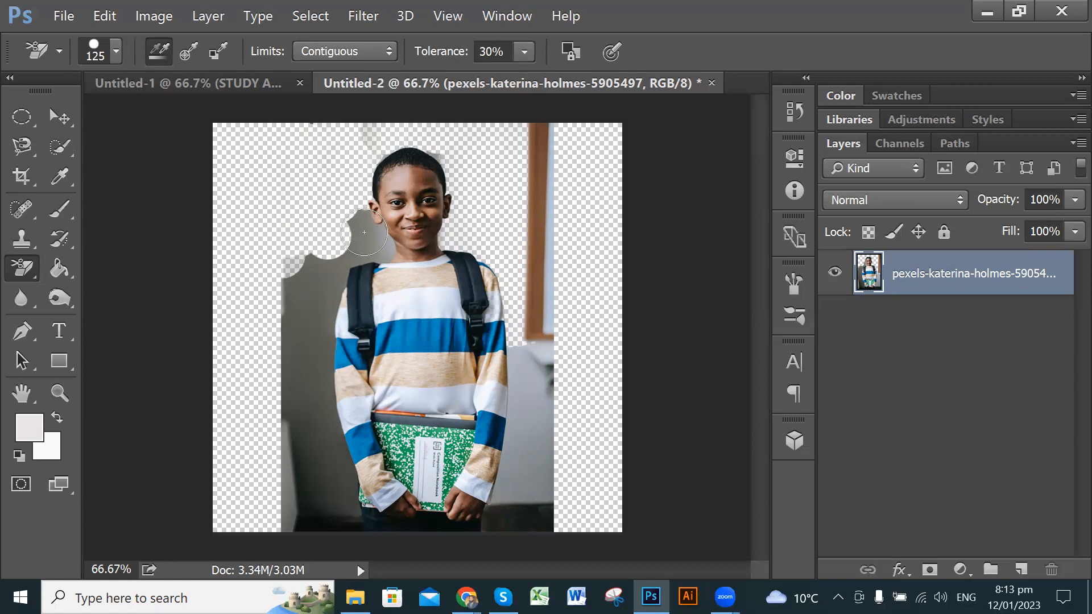
click(364, 232)
click(386, 247)
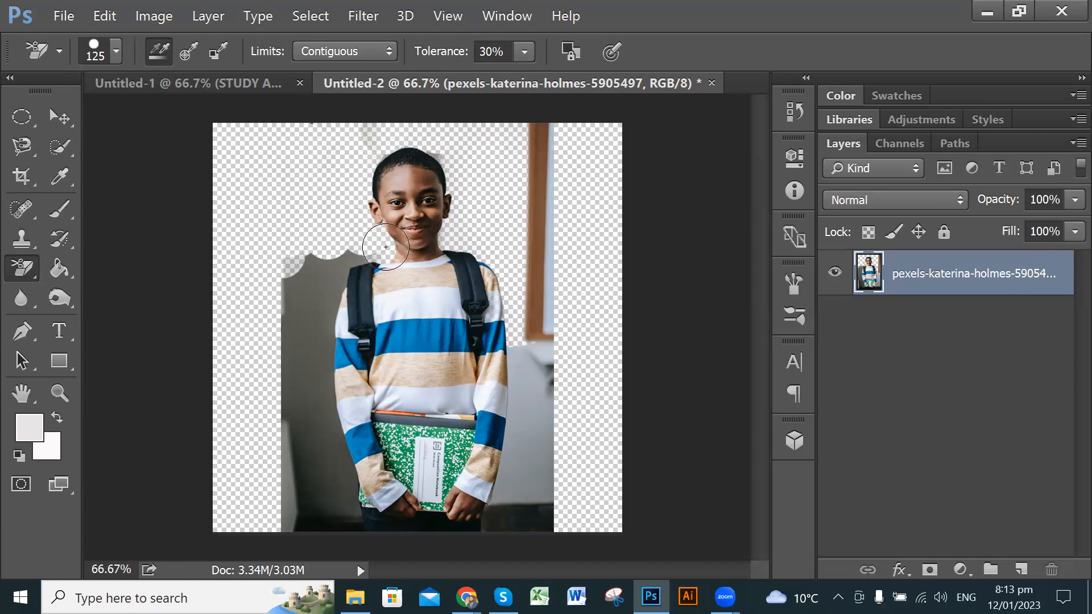
- Erase the grey wall left of the boy from his shoulder down to his upper arm, including the small leftover spot
mouse_move(336, 271)
mouse_down()
mouse_move(310, 278)
mouse_move(302, 265)
mouse_move(292, 293)
mouse_move(279, 282)
mouse_up()
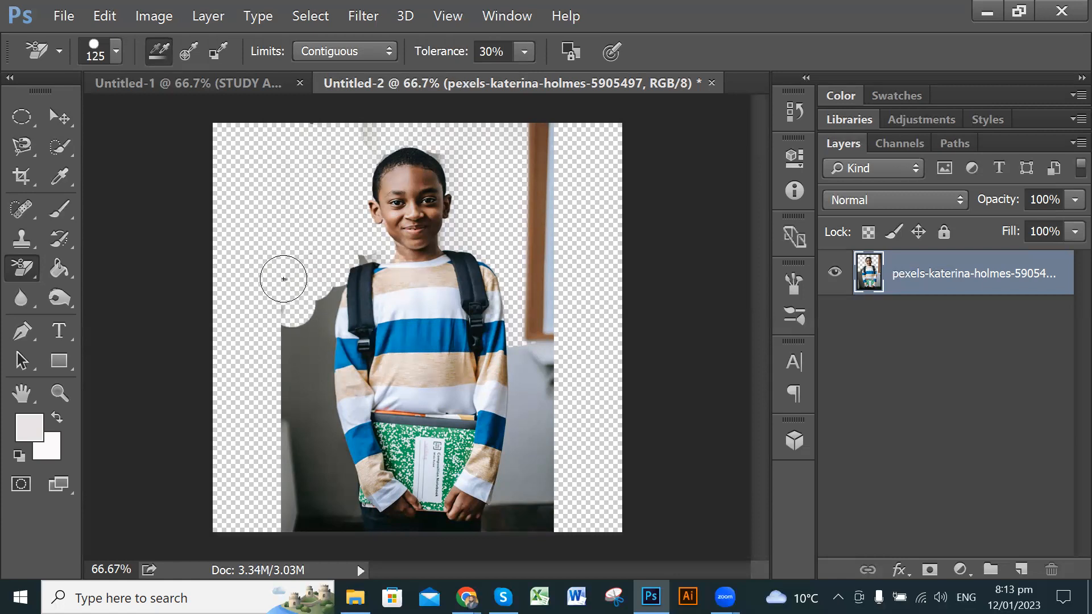
drag(294, 336, 334, 291)
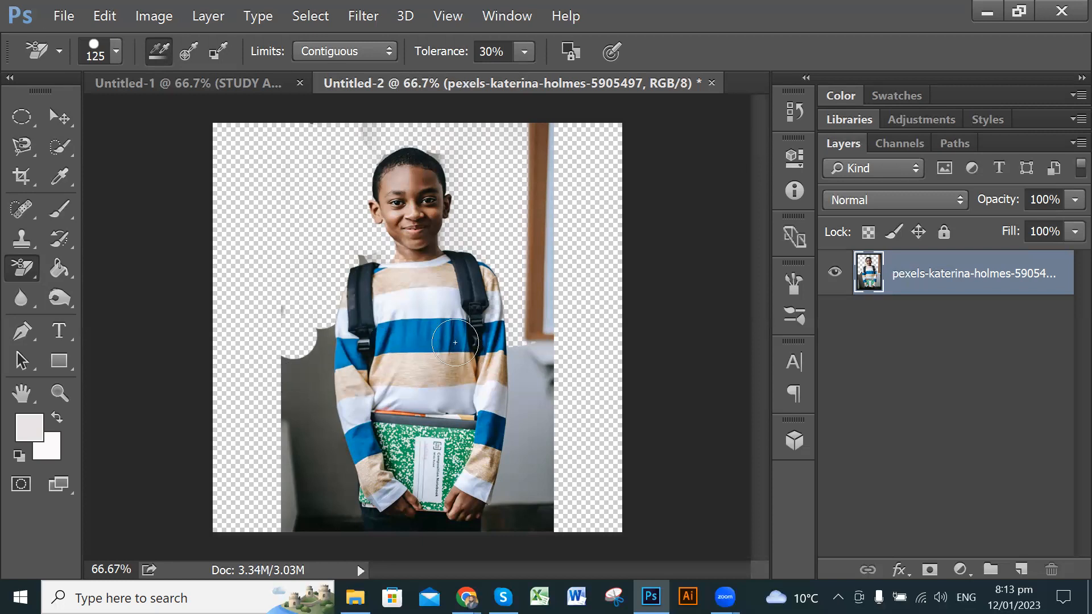
scroll(444, 341, up, 1)
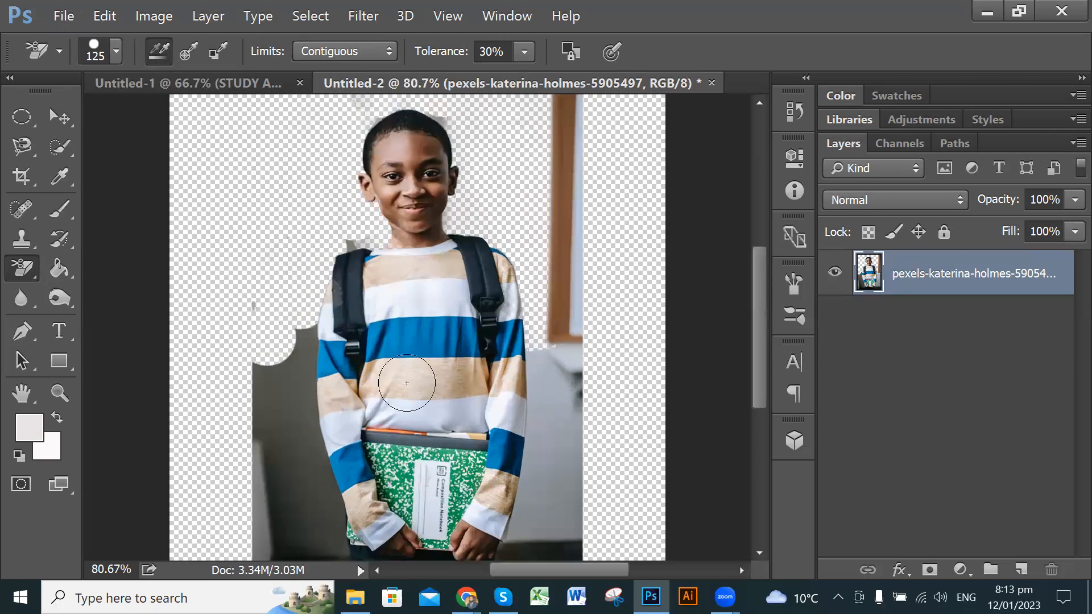
click(276, 397)
click(298, 362)
mouse_move(261, 370)
mouse_down()
mouse_move(317, 332)
mouse_move(273, 333)
mouse_up()
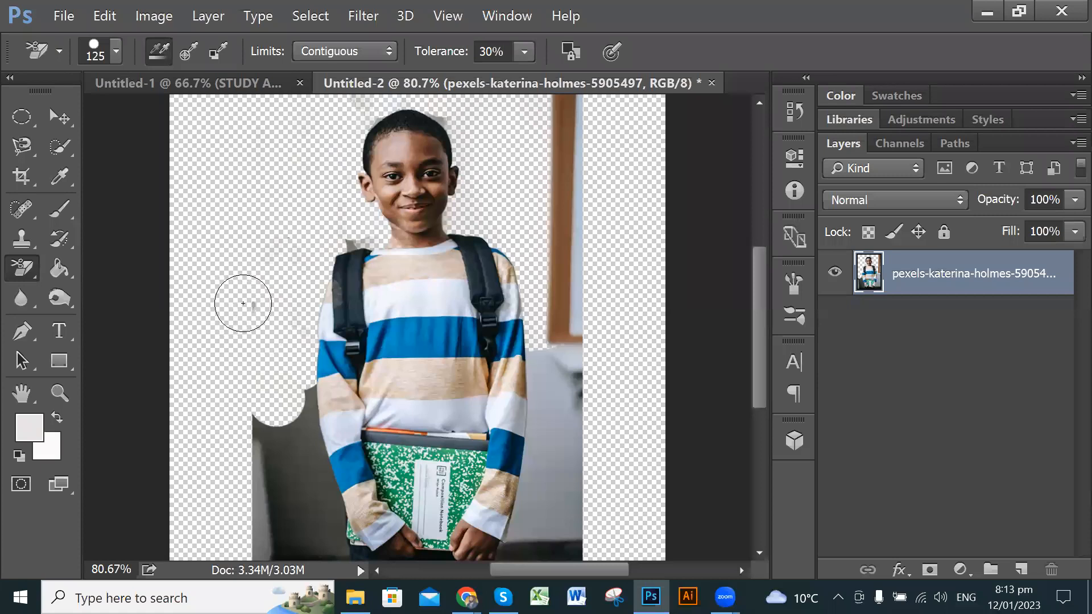
click(254, 305)
- Erase the wall below the window frame and part of the dark strip right of the boy, undoing the stroke that damages his hand
mouse_move(572, 418)
mouse_down()
mouse_move(564, 345)
mouse_move(550, 408)
mouse_move(541, 400)
mouse_move(543, 478)
mouse_move(569, 463)
mouse_move(530, 434)
mouse_move(540, 490)
mouse_up()
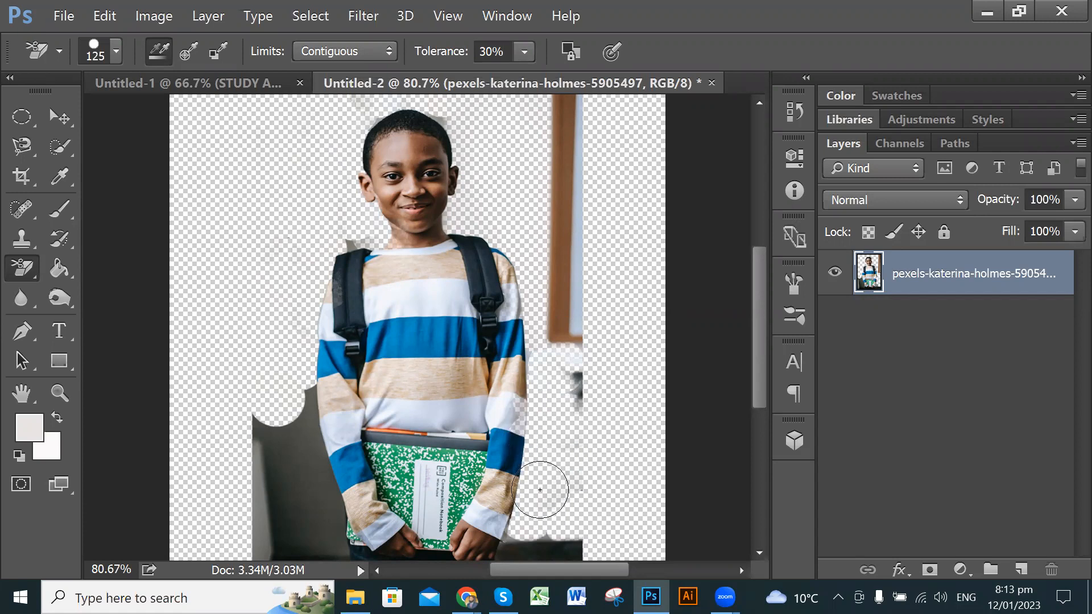
scroll(539, 490, down, 3)
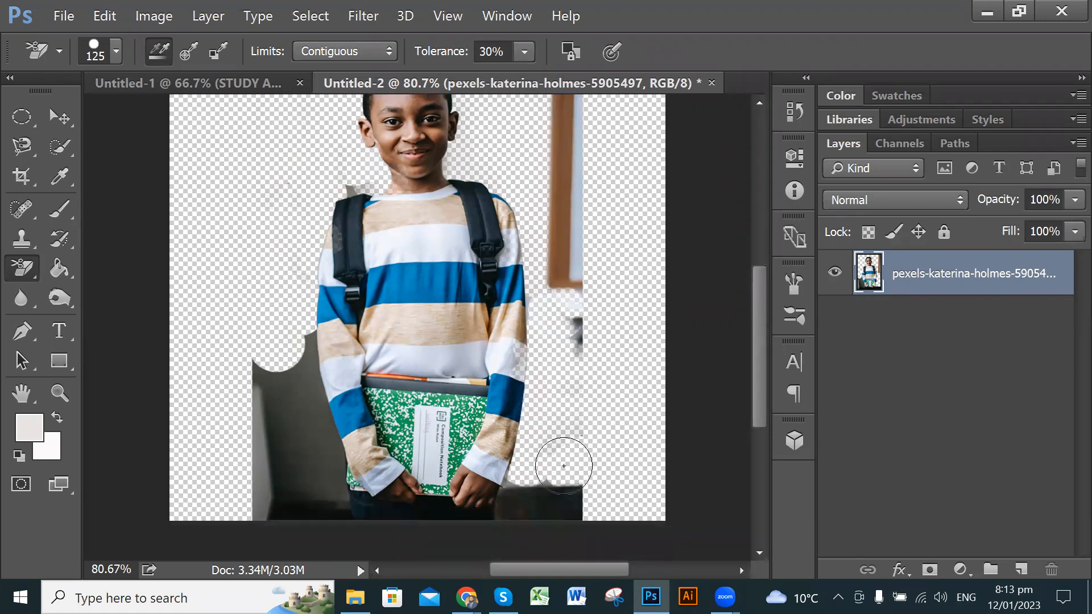
mouse_move(549, 475)
mouse_down()
mouse_move(574, 483)
mouse_move(507, 485)
mouse_move(591, 467)
mouse_up()
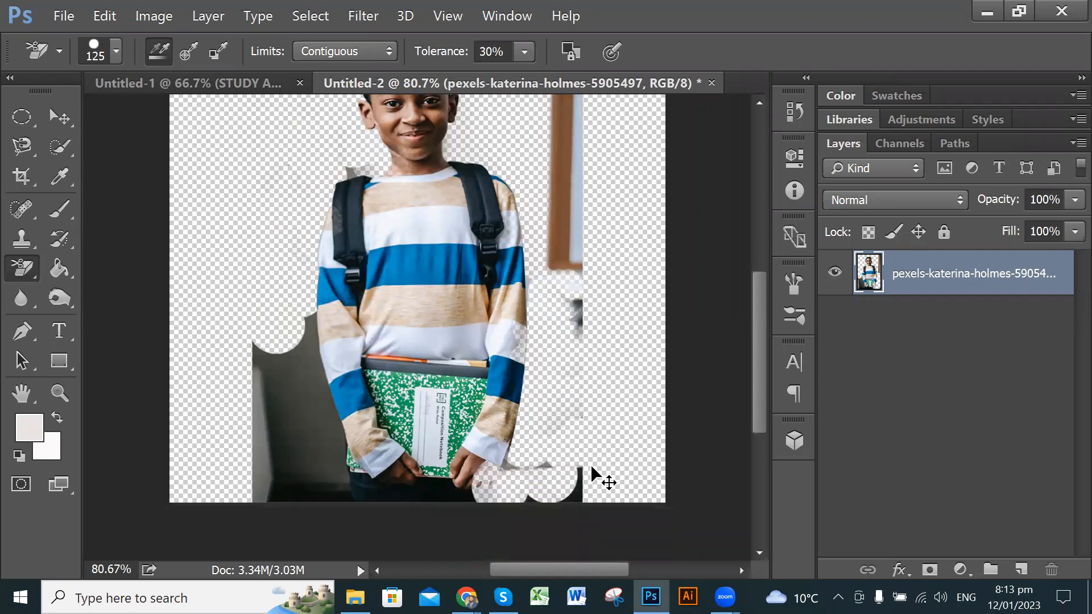
key(ctrl+z)
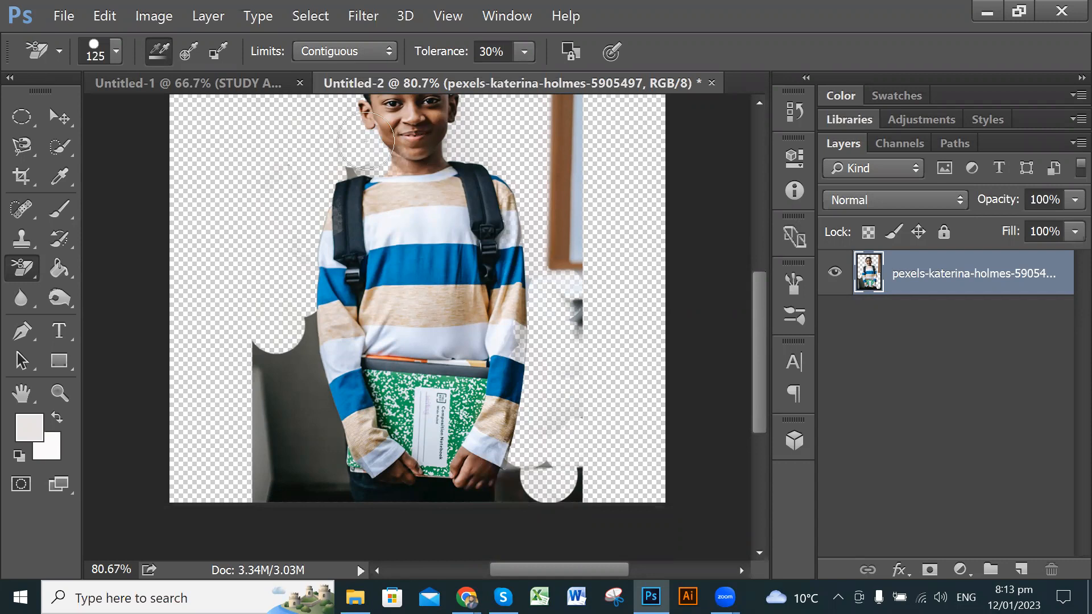
- Use a 175 px Background Eraser brush to erase the remaining background left of the boy and the dark areas along the photo's bottom edge
mouse_move(292, 338)
mouse_down()
mouse_move(290, 434)
mouse_move(273, 423)
mouse_move(262, 363)
mouse_move(261, 476)
mouse_move(307, 479)
mouse_move(262, 487)
mouse_move(273, 459)
mouse_move(270, 383)
mouse_move(257, 410)
mouse_move(307, 342)
mouse_move(318, 418)
mouse_move(323, 397)
mouse_move(336, 445)
mouse_move(340, 435)
mouse_move(346, 491)
mouse_up()
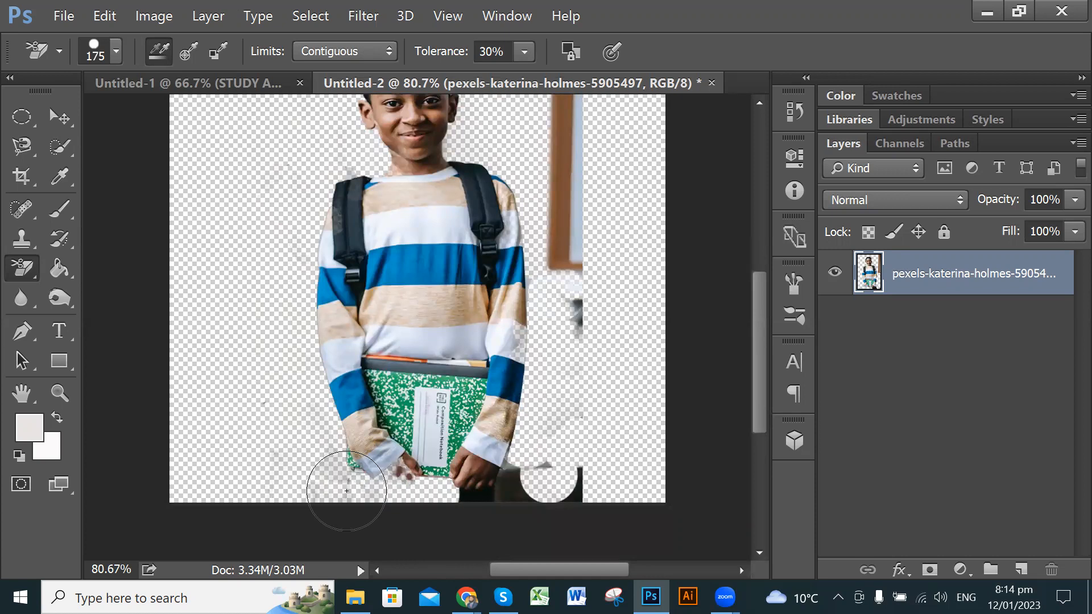
drag(347, 491, 465, 490)
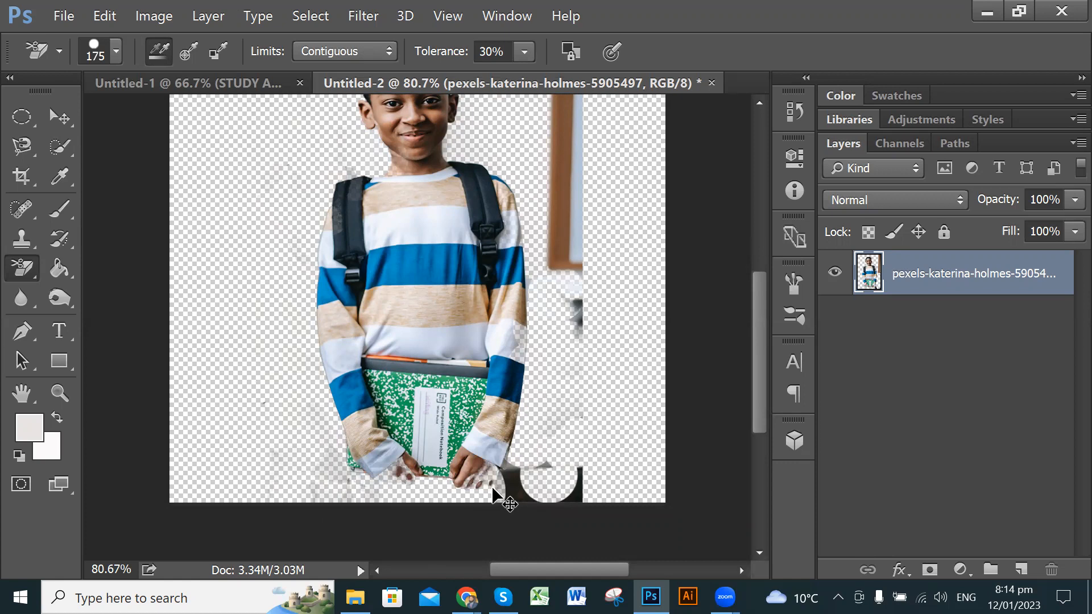
key(ctrl+z)
mouse_move(533, 485)
mouse_down()
mouse_move(512, 476)
mouse_move(565, 438)
mouse_move(510, 462)
mouse_move(539, 466)
mouse_move(553, 454)
mouse_up()
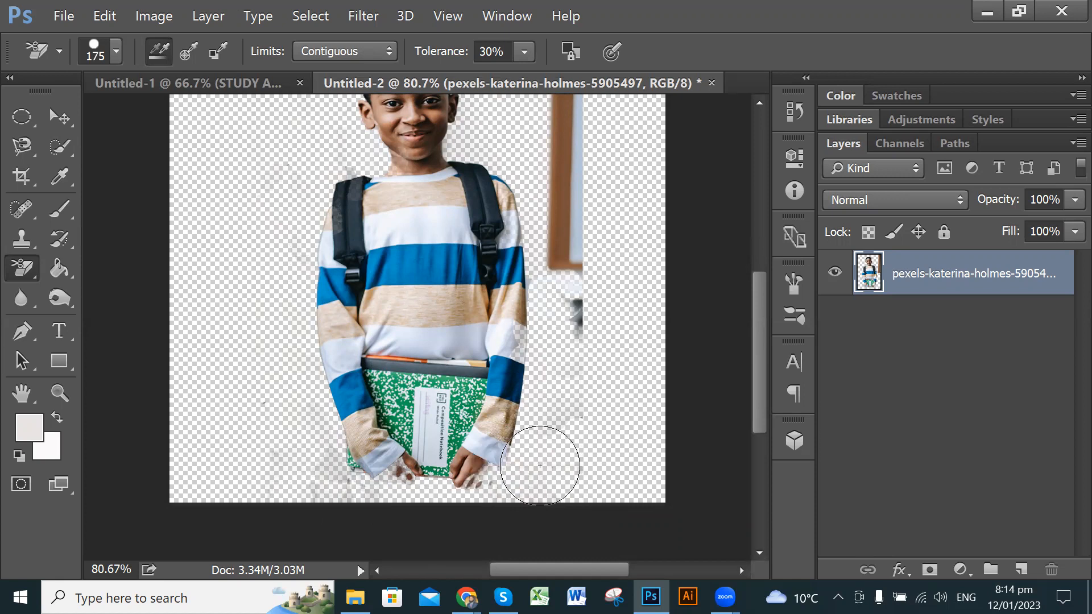
- Erase the dark patch below the window frame and the lower part of the brown frame right of the boy
drag(575, 317, 583, 329)
scroll(584, 329, up, 1)
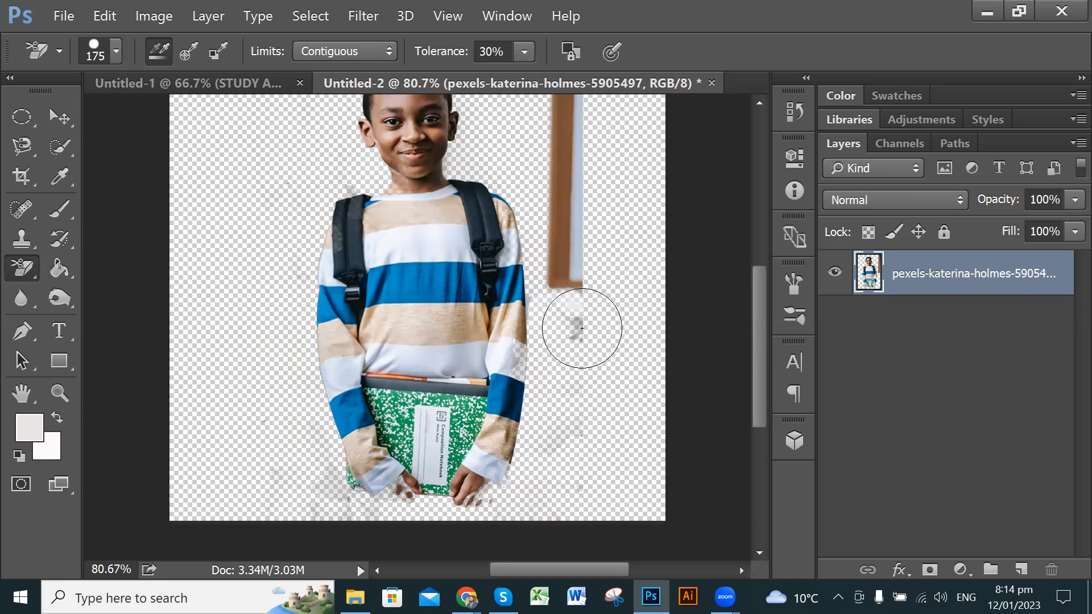
scroll(569, 313, up, 2)
mouse_move(575, 281)
mouse_down()
mouse_move(554, 323)
mouse_move(564, 328)
mouse_move(563, 159)
mouse_up()
scroll(563, 278, up, 2)
scroll(584, 258, up, 2)
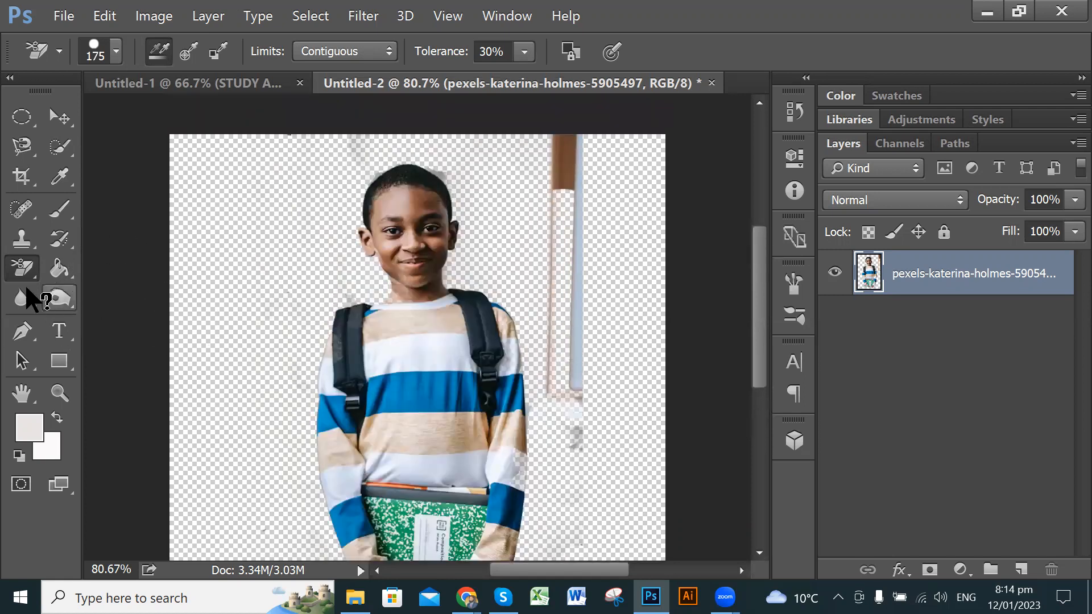
- Switch to the regular Eraser tool and wipe away the remaining window frame and wall remnants right of the boy
right_click(22, 269)
click(79, 266)
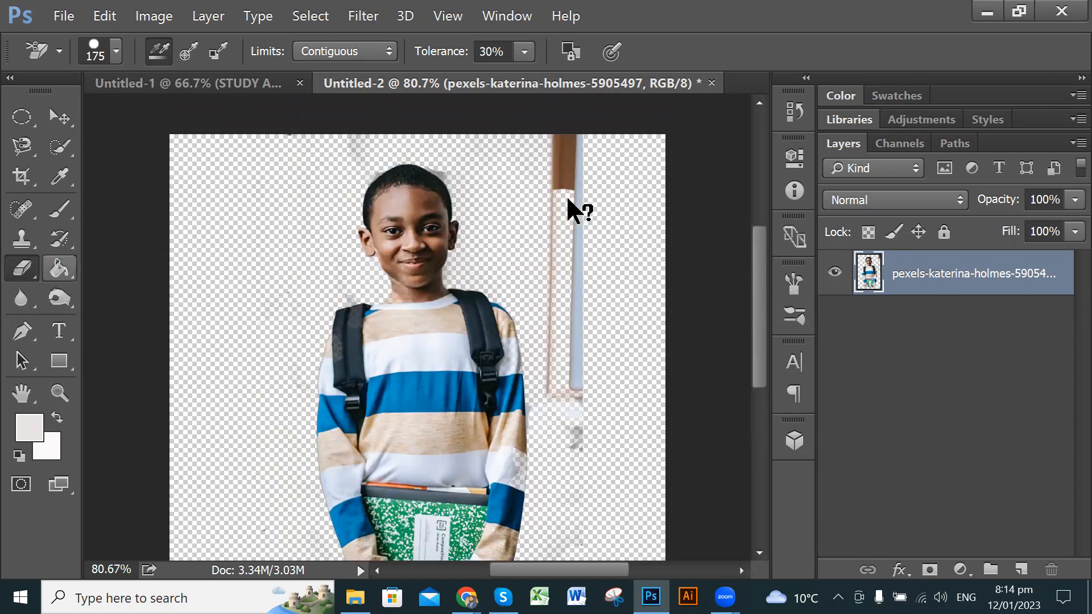
drag(562, 175, 597, 458)
scroll(578, 378, down, 2)
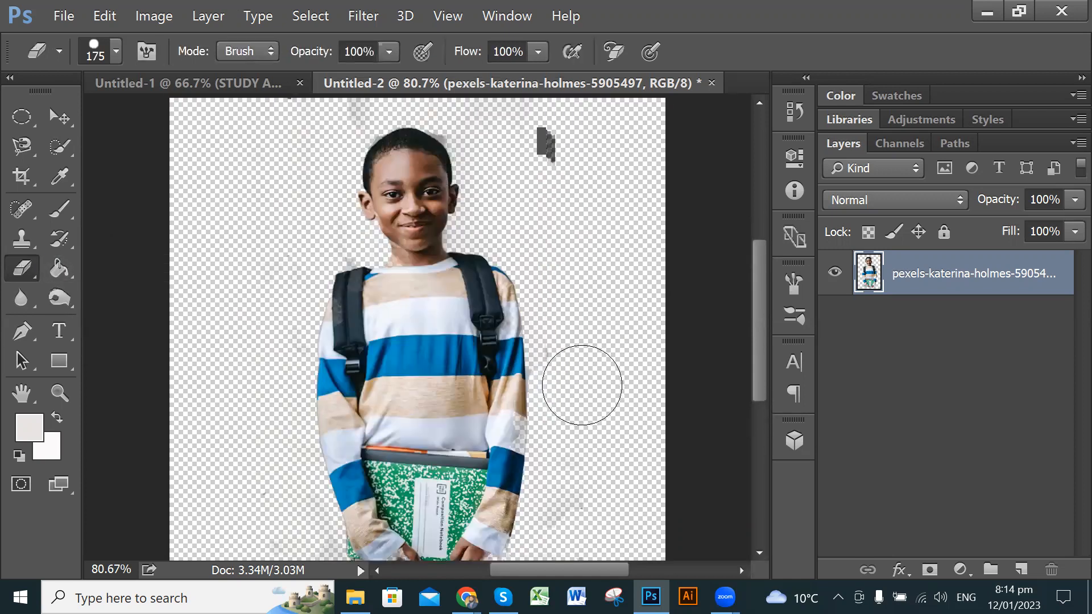
scroll(576, 346, down, 1)
scroll(576, 347, down, 1)
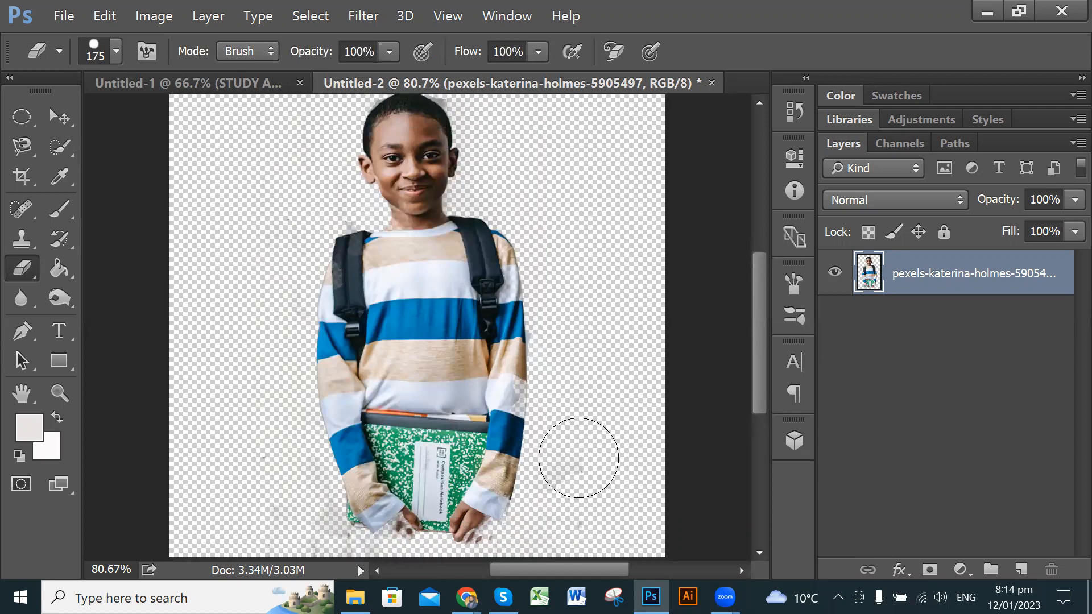
- Erase the faint background remnants above the boy's head and beside his lower left sleeve with the 175 px Eraser
scroll(557, 316, down, 1)
scroll(557, 316, up, 5)
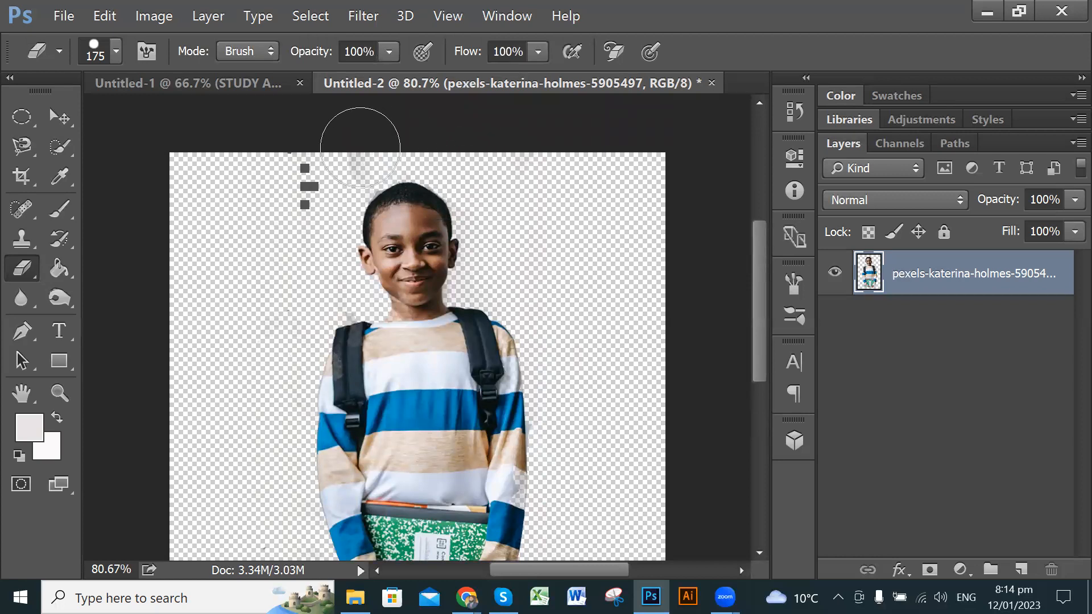
drag(354, 127, 355, 157)
scroll(285, 284, down, 1)
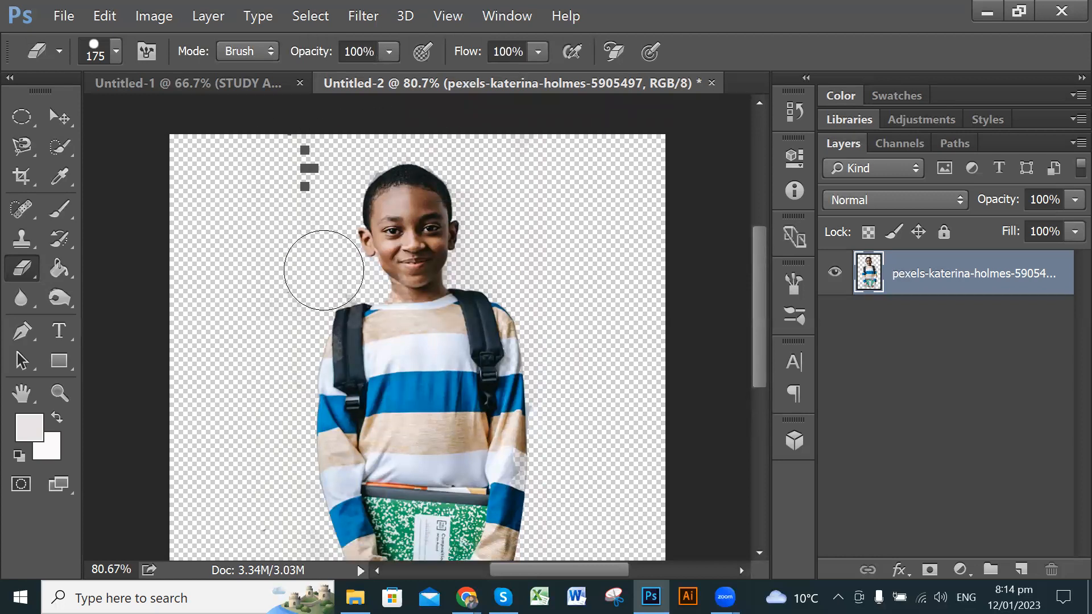
scroll(207, 344, down, 6)
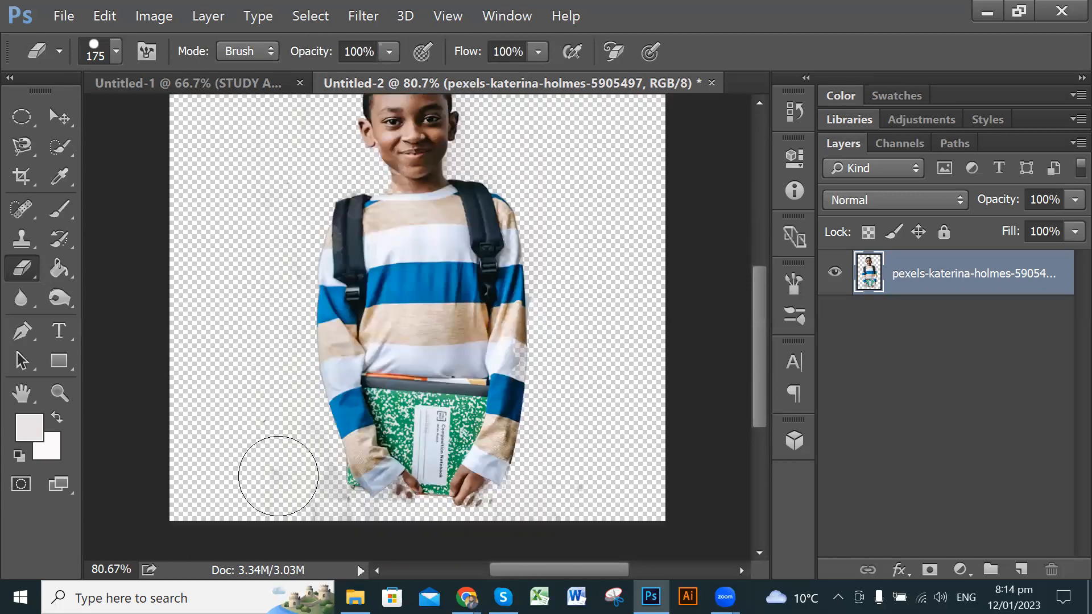
drag(307, 482, 293, 480)
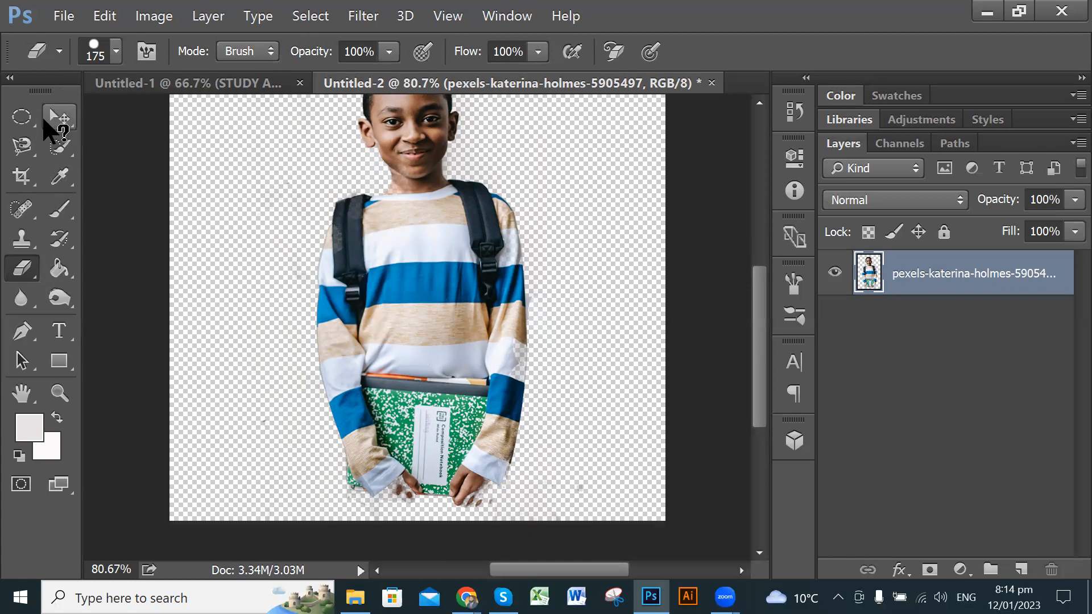
- Reposition the boy cutout slightly left of the canvas centre, with his hands at the bottom edge
click(60, 117)
drag(483, 322, 457, 398)
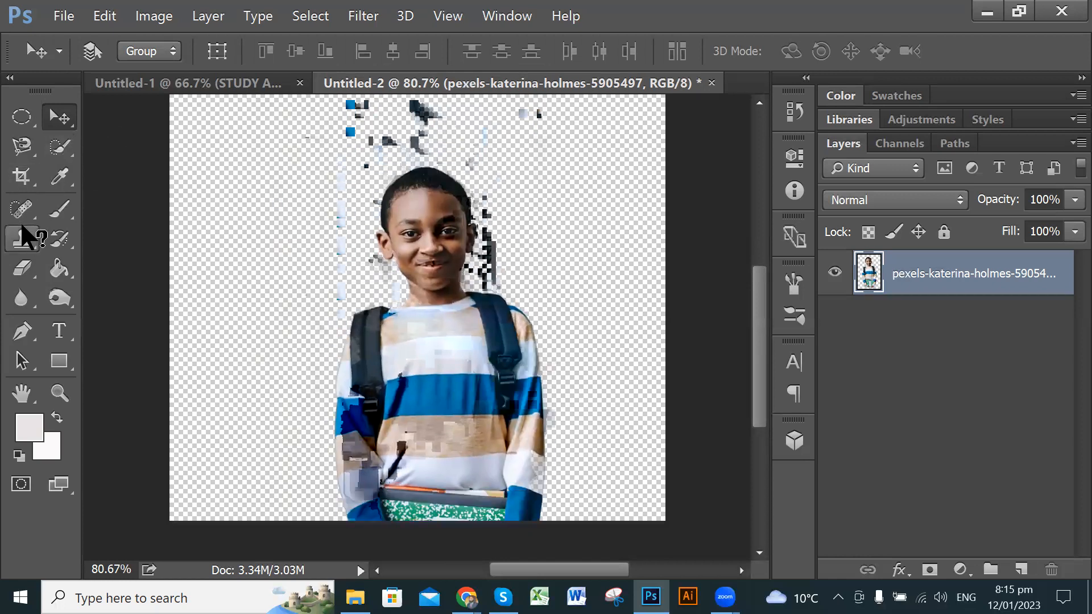
click(23, 268)
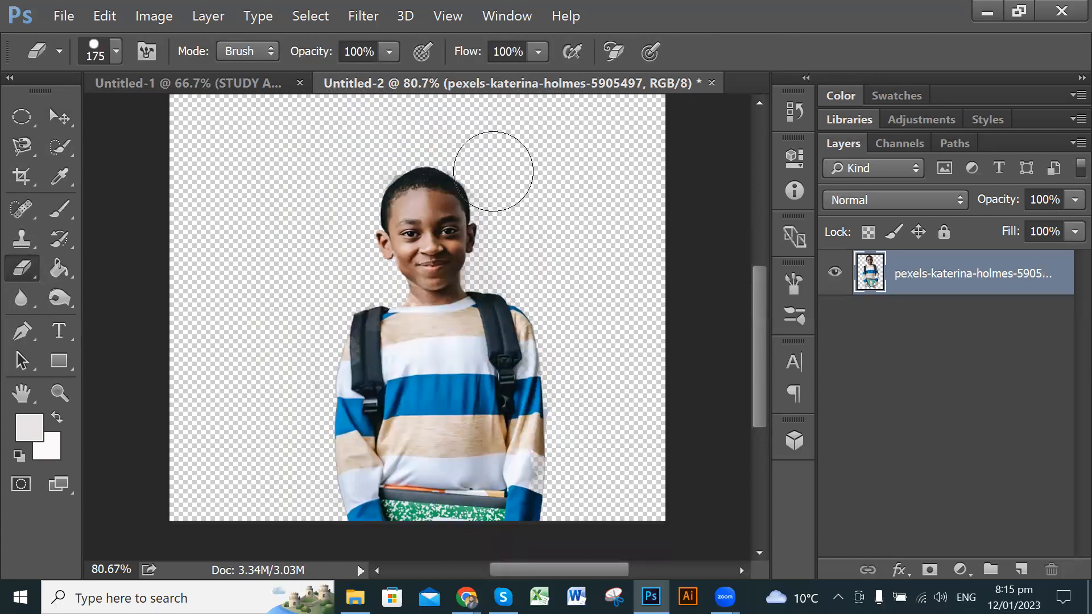
click(57, 117)
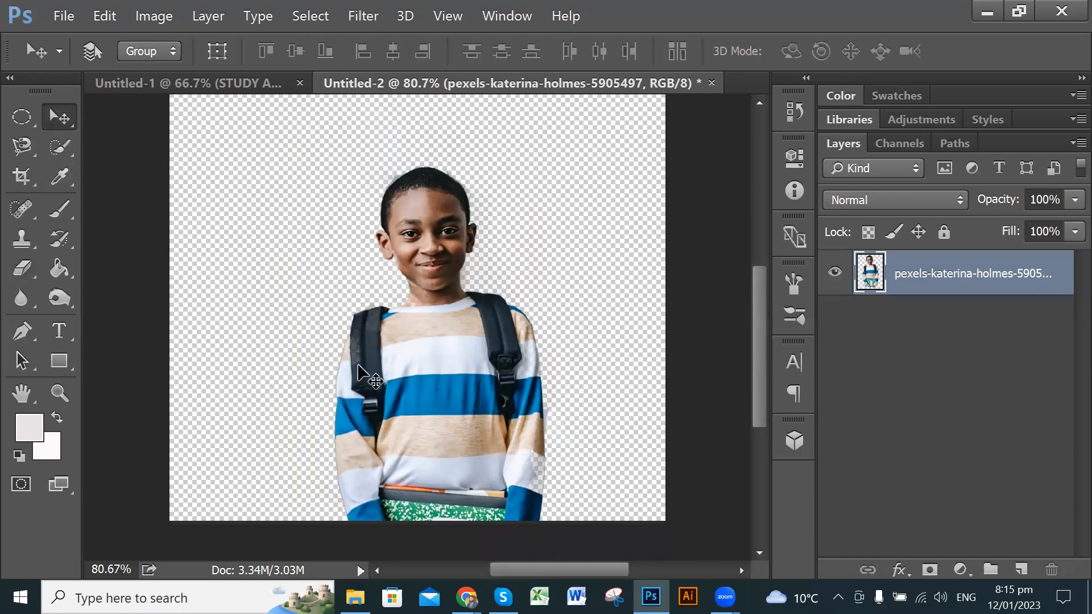
drag(419, 385, 325, 327)
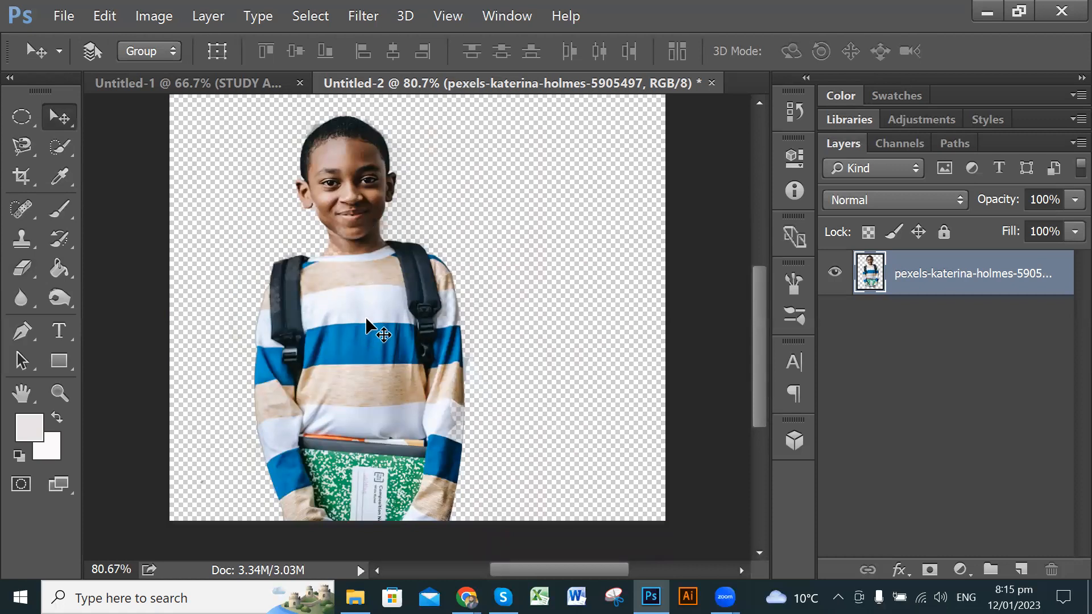
drag(351, 343, 407, 335)
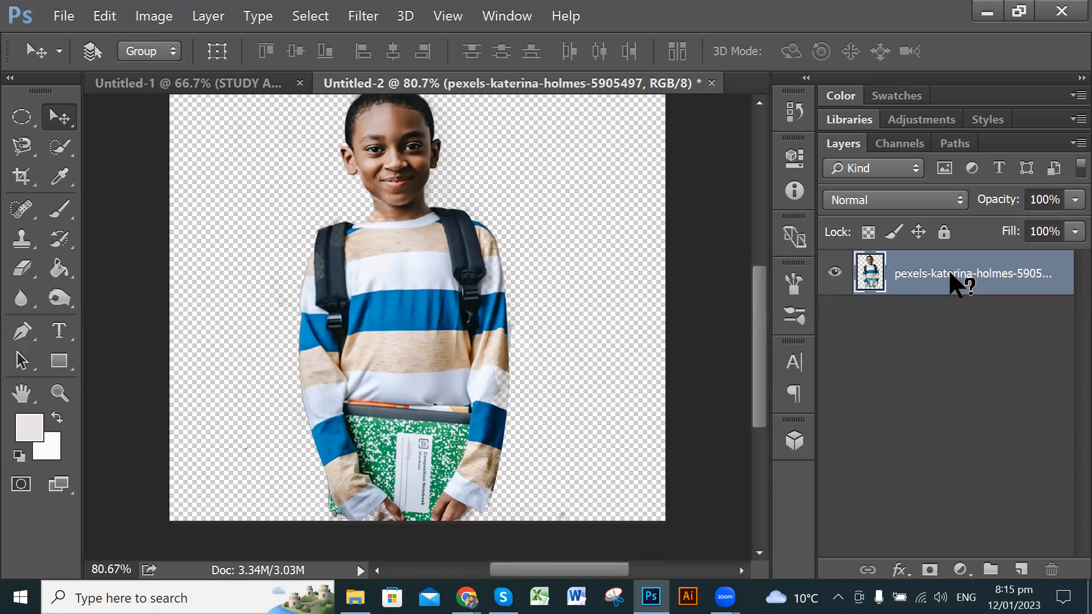
- Bring the boy cutout into the Untitled-1 post as a new layer and place it right of the "STUDY Abroad" text
right_click(951, 274)
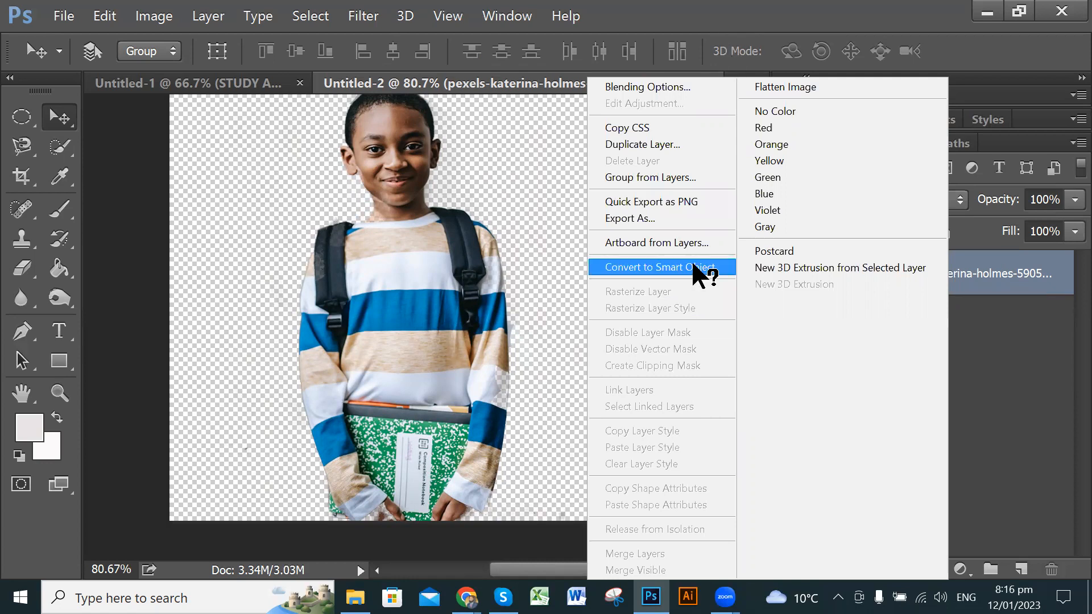
click(714, 11)
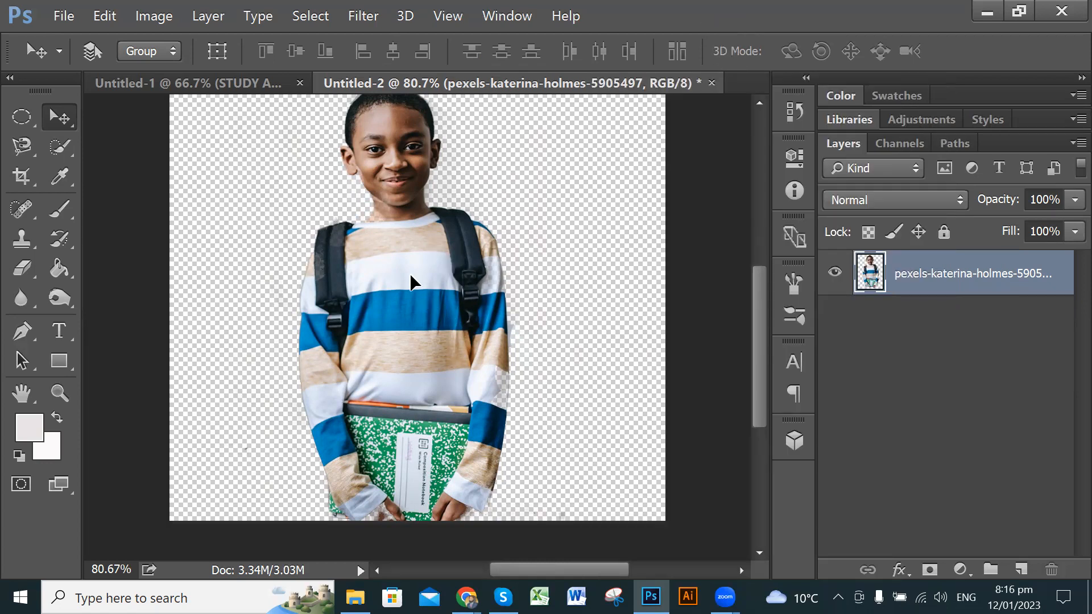
drag(281, 145, 514, 343)
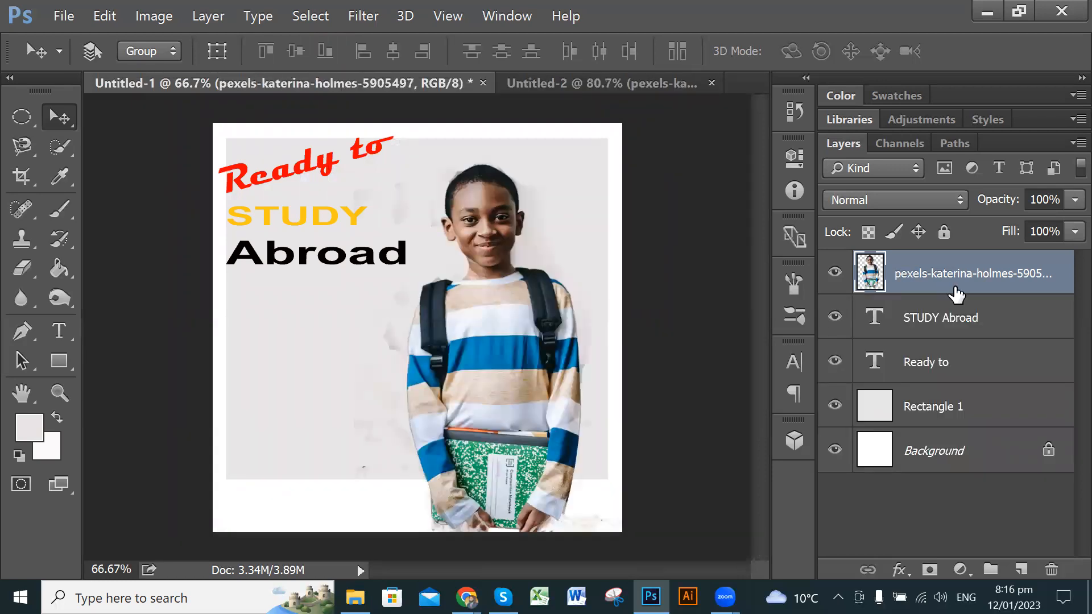
drag(507, 377, 539, 351)
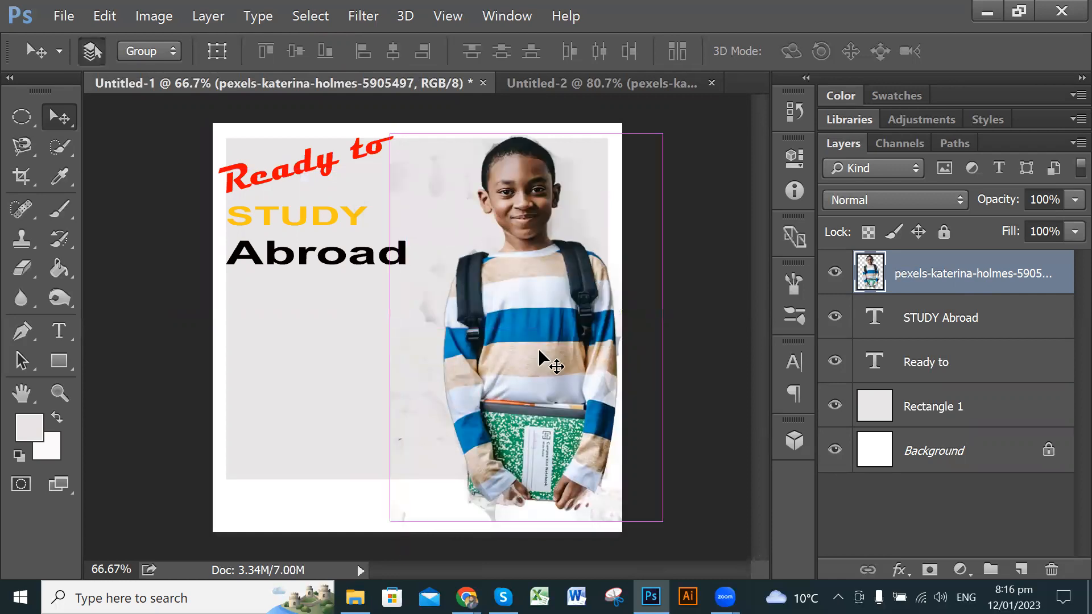
- Use Free Transform to shift the boy up and toward the post's right edge, to X 900 px and Y 491.50 px
key(ctrl+t)
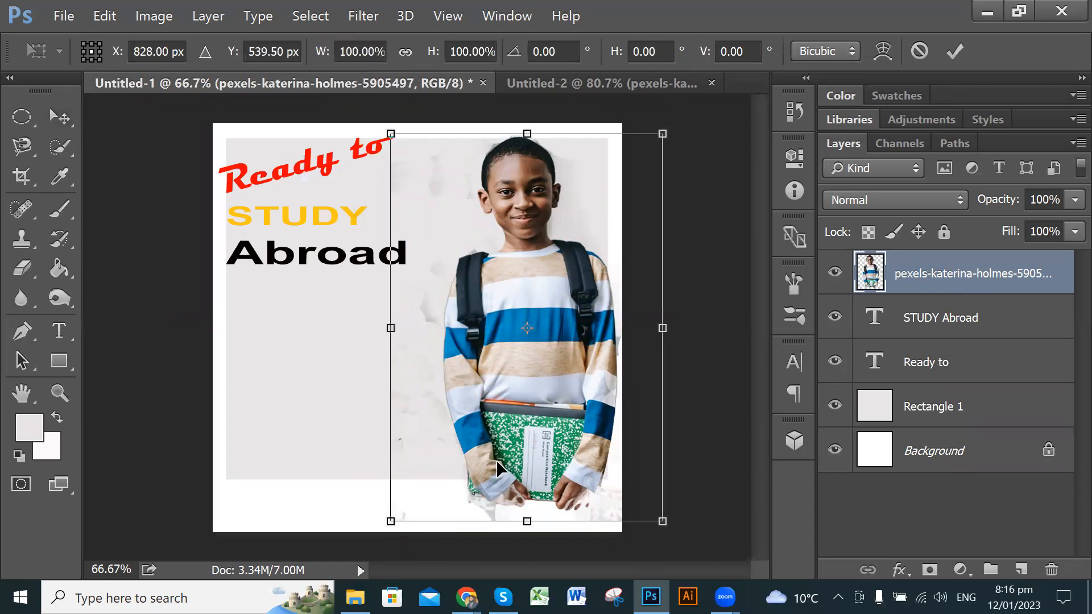
drag(561, 402, 589, 386)
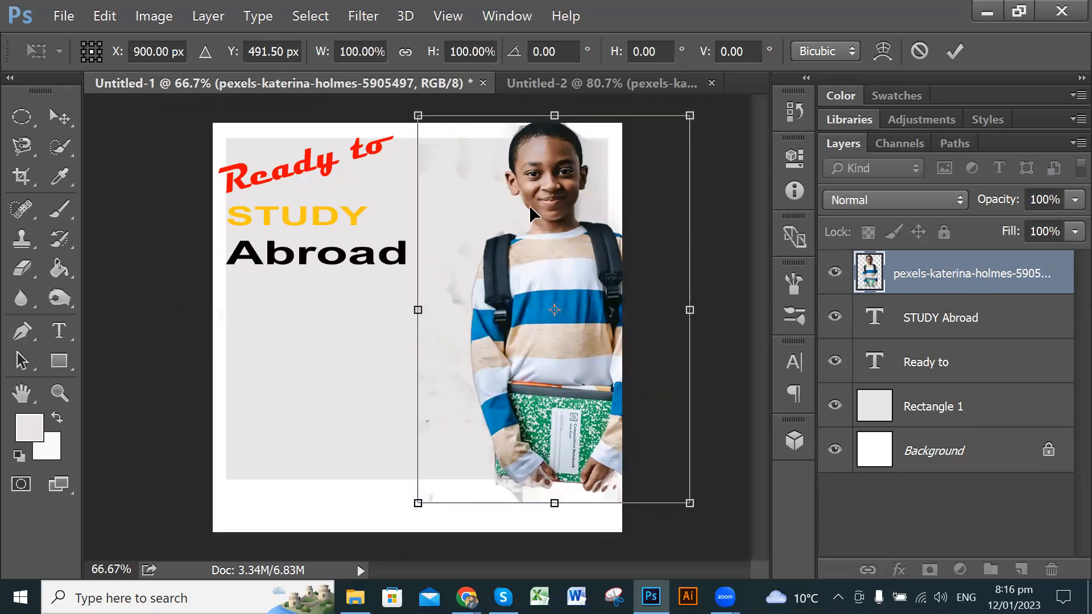
click(955, 53)
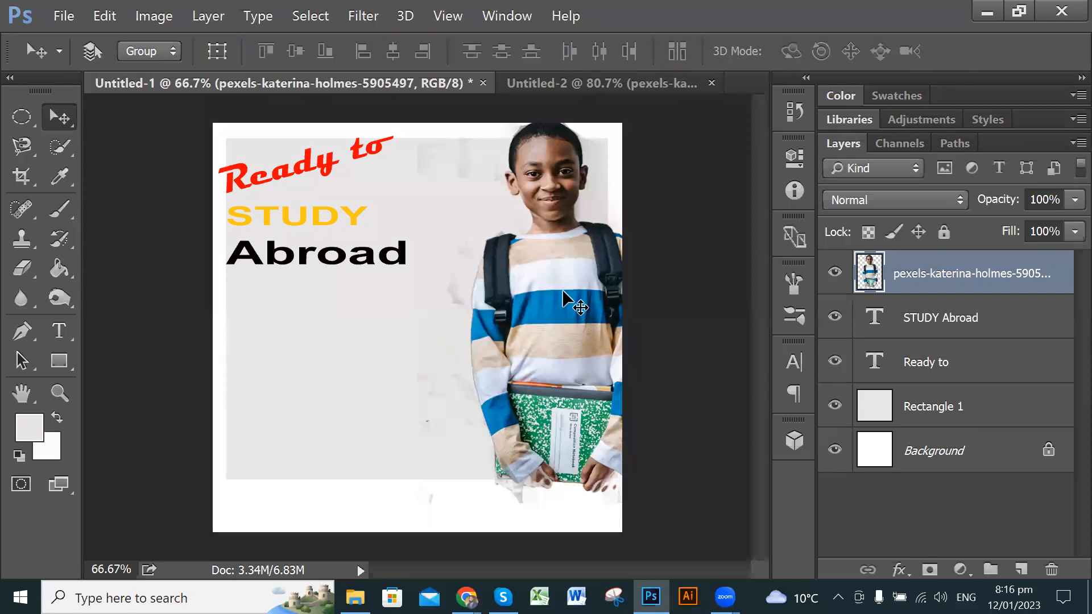
key(ctrl)
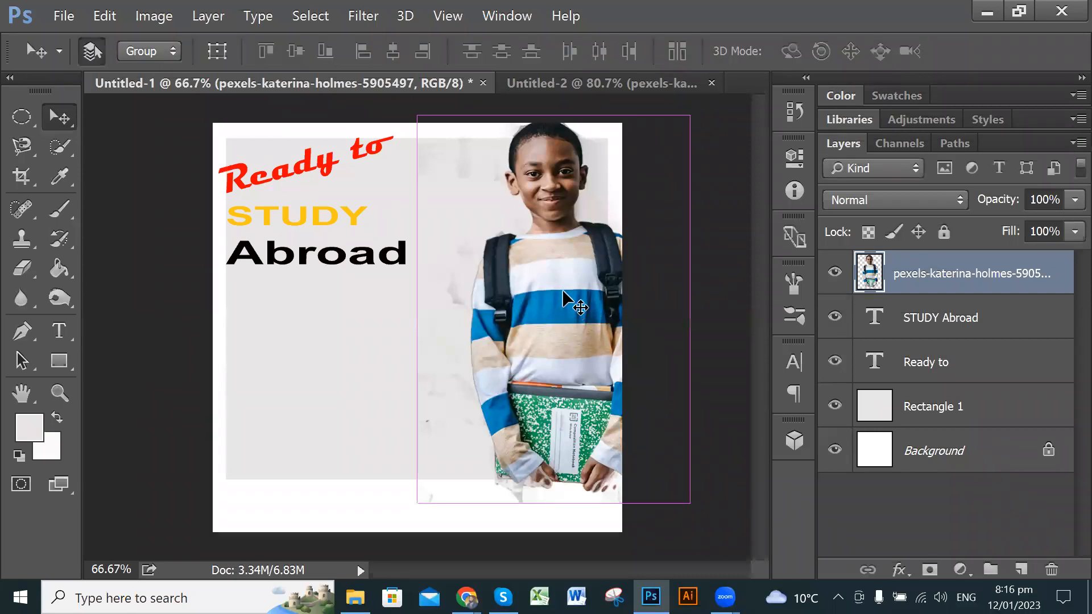
key(ctrl+t)
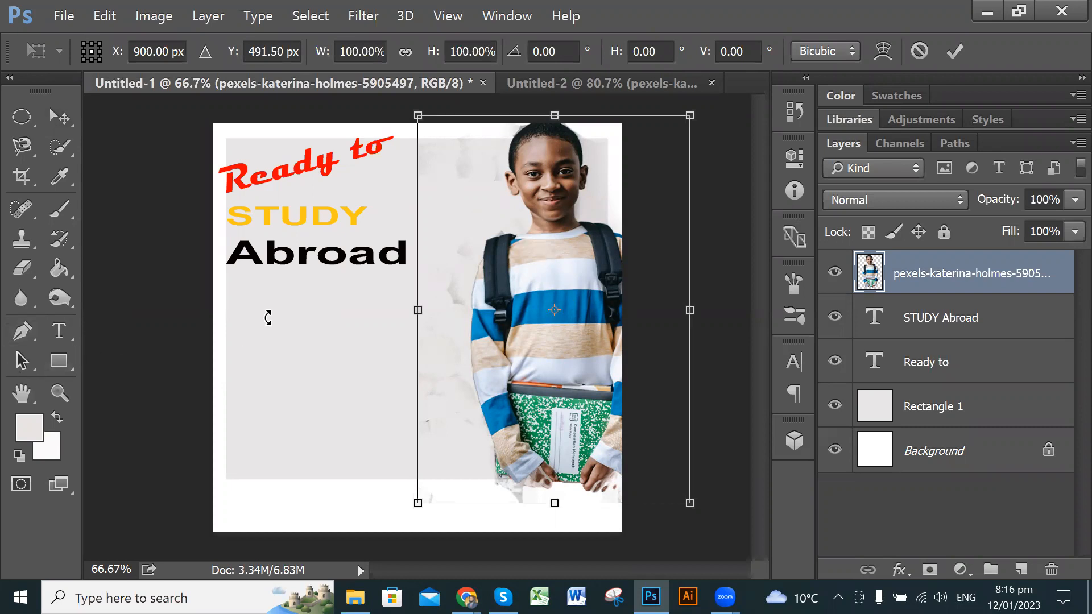
click(956, 51)
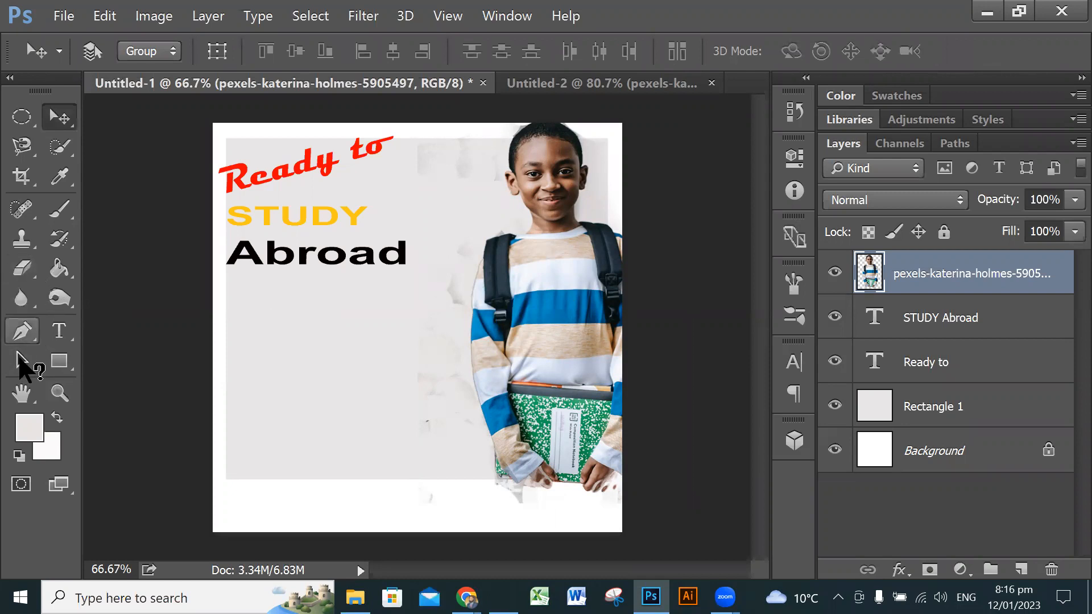
click(21, 175)
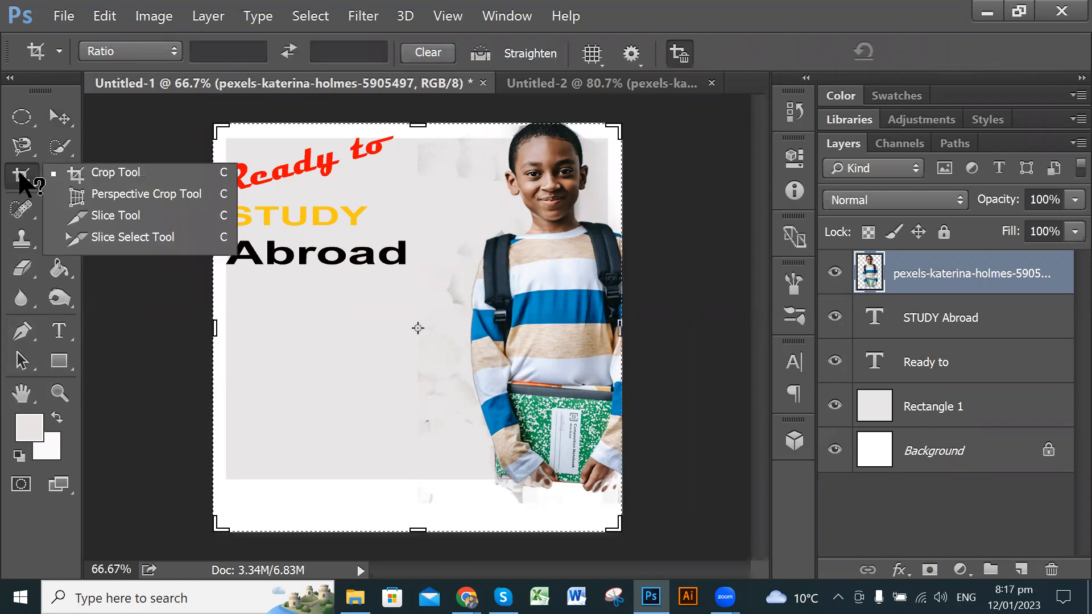
click(137, 173)
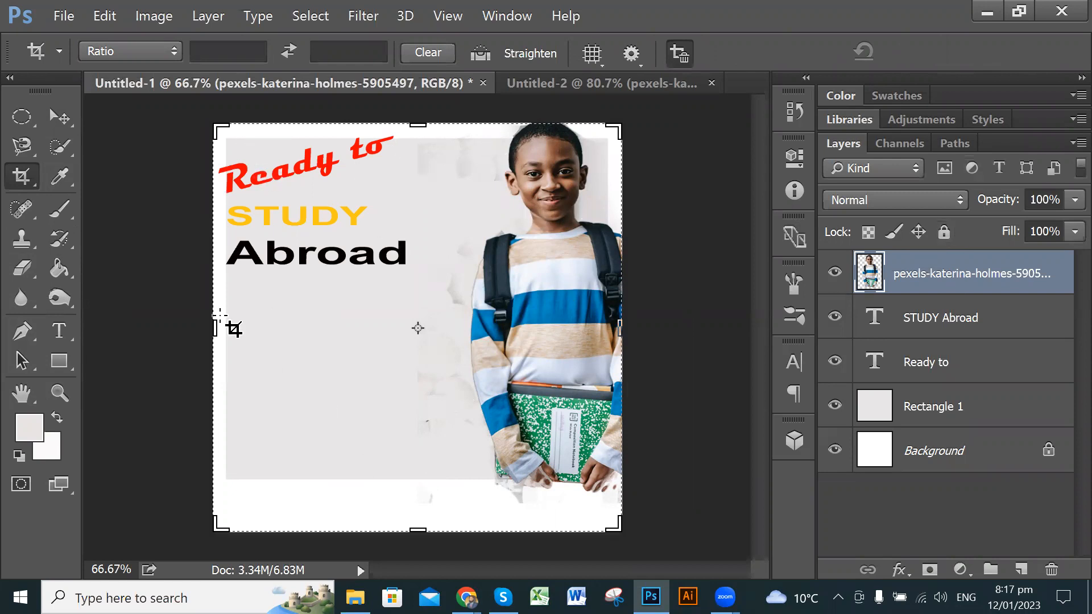
mouse_move(215, 325)
mouse_down()
mouse_move(459, 339)
mouse_move(157, 338)
mouse_move(231, 331)
mouse_move(202, 339)
mouse_move(217, 341)
mouse_up()
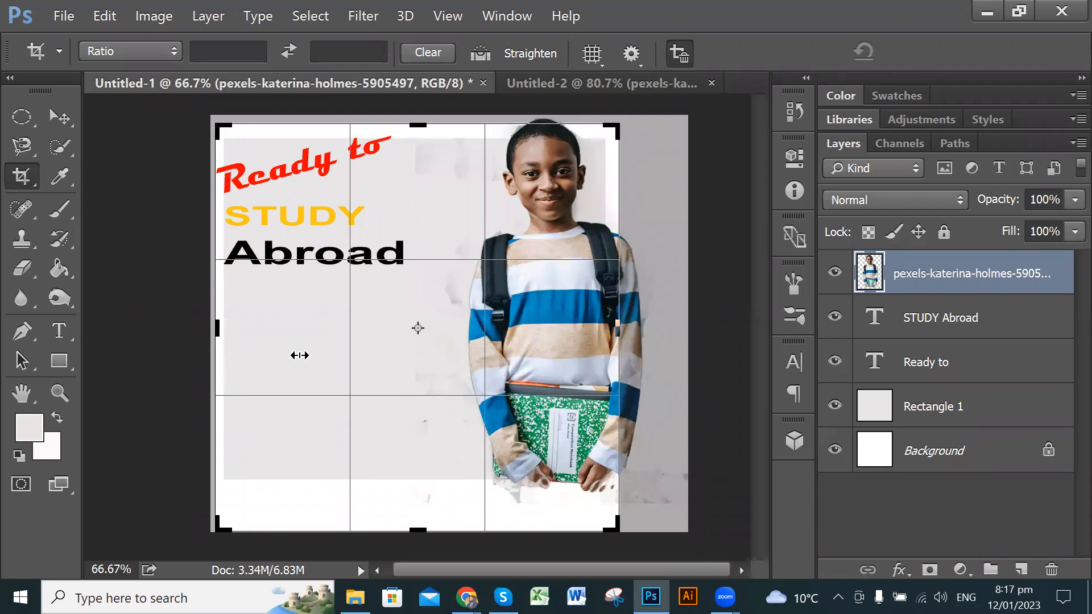
key(Return)
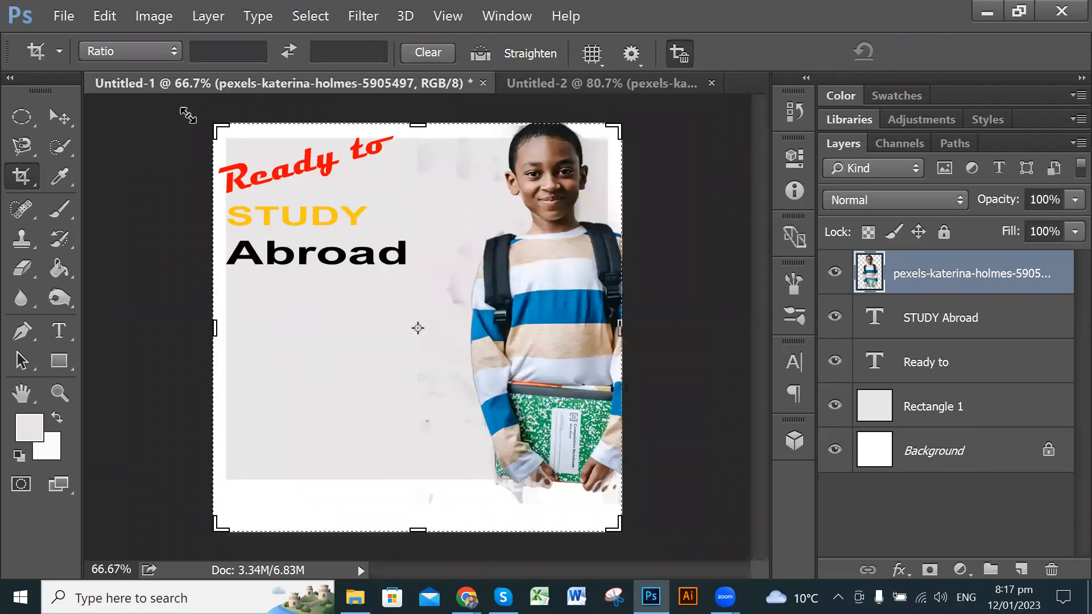
- Move the boy cutout down so his hands and notebook meet the post's bottom edge
click(60, 116)
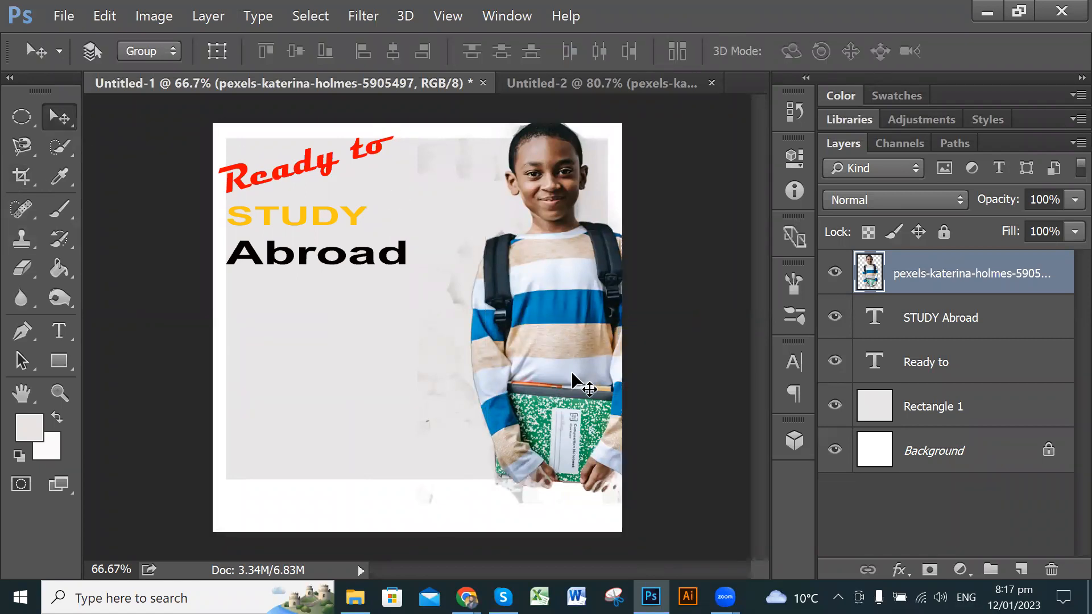
drag(578, 305, 573, 356)
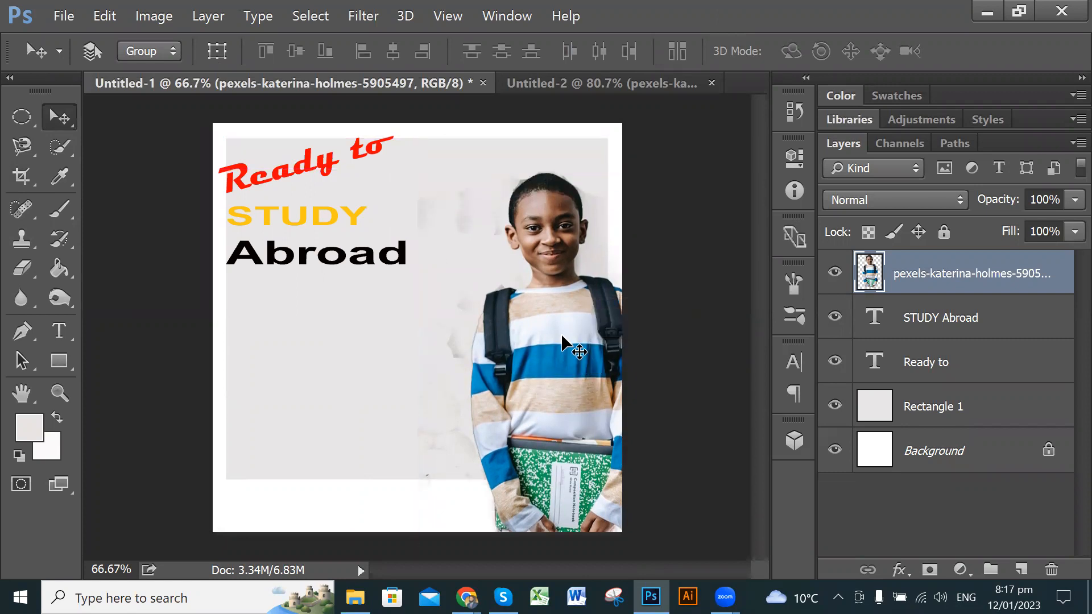